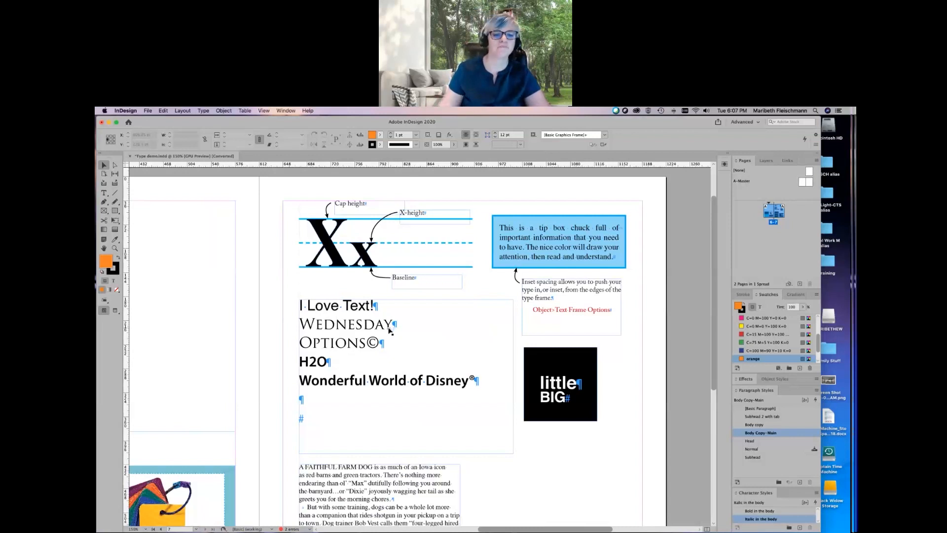
- Activate the standard Type tool for editing text on the page
{"action": "scroll", "coordinate": [441, 342], "scroll_direction": "down", "scroll_amount": 1}
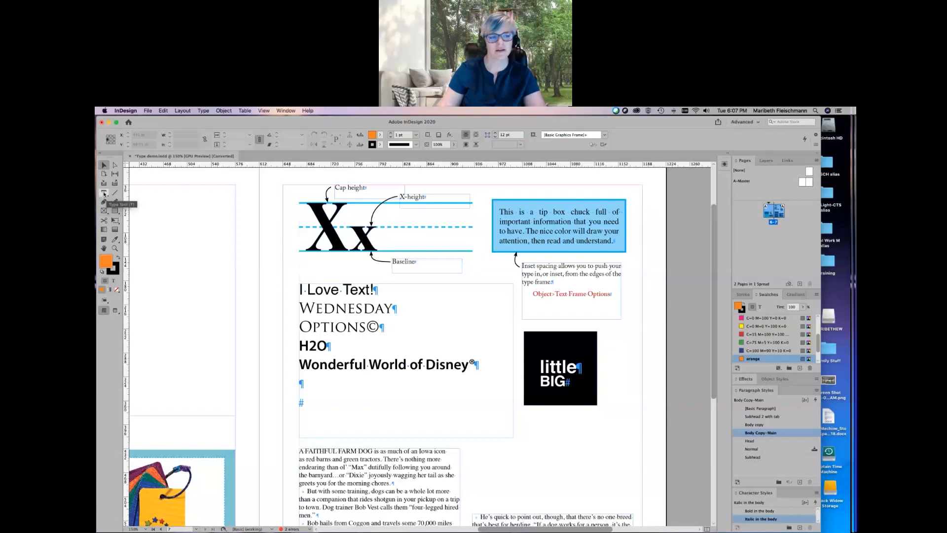
{"action": "left_click", "coordinate": [104, 192]}
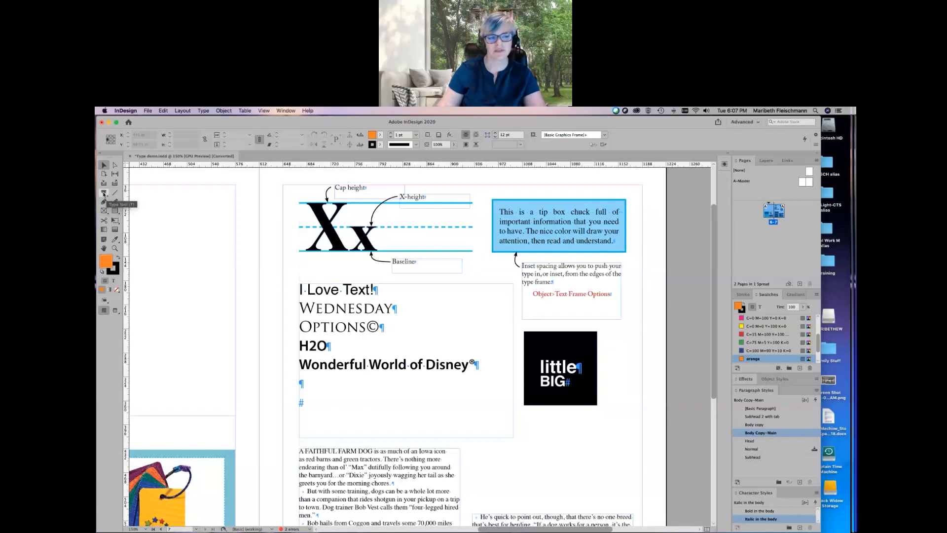
{"action": "left_click", "coordinate": [104, 193]}
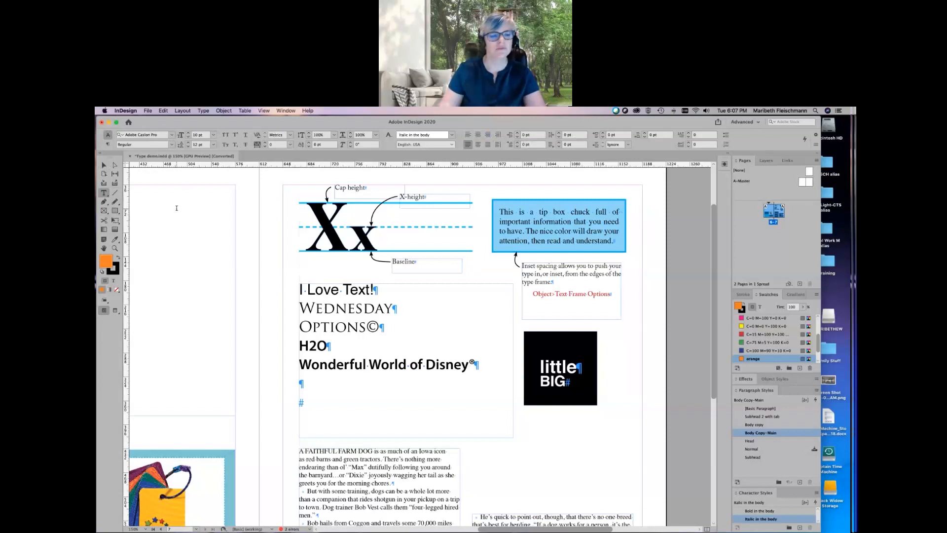
{"action": "left_click", "coordinate": [106, 193]}
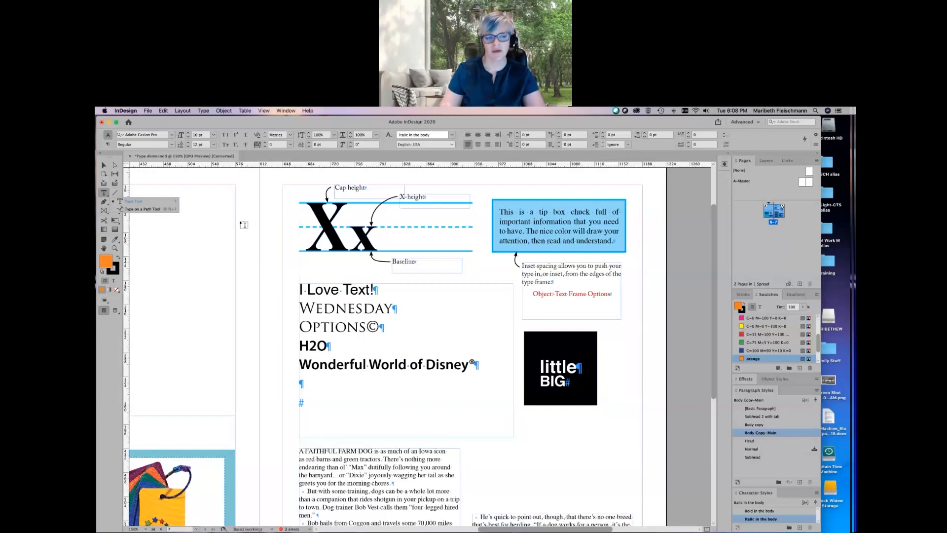
{"action": "left_click", "coordinate": [105, 193]}
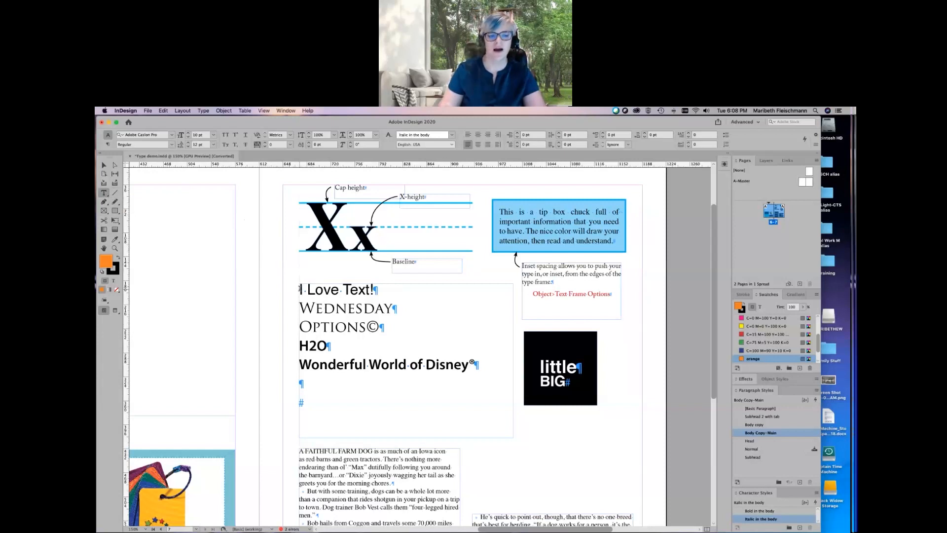
- Add the word "type" at the end of the "I Love Text!" line and delete it again
{"action": "left_click_drag", "start_coordinate": [295, 290], "coordinate": [396, 297]}
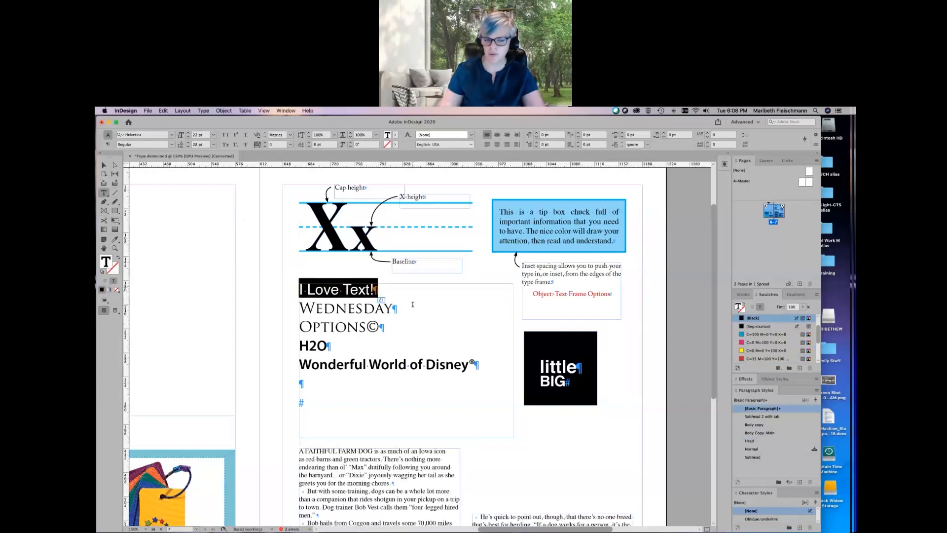
{"action": "left_click", "coordinate": [409, 308]}
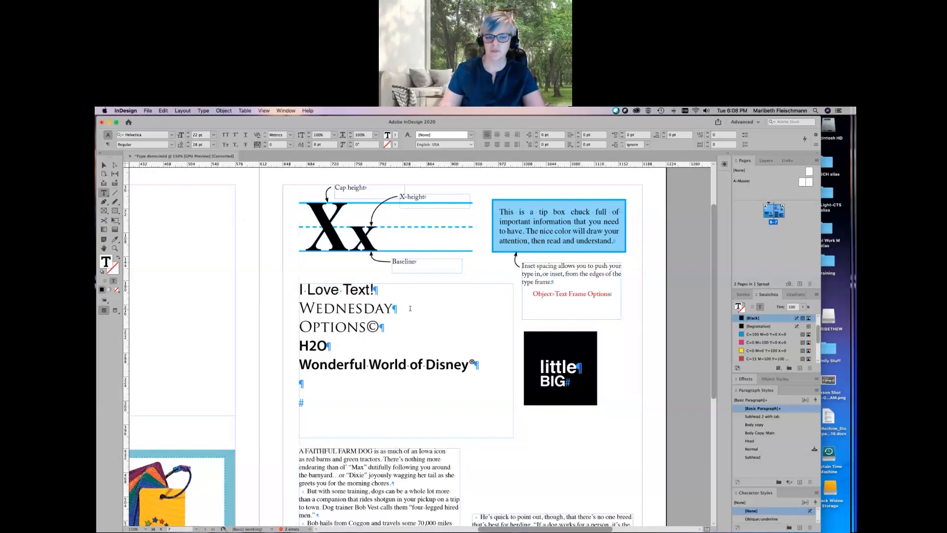
{"action": "type", "text": "type"}
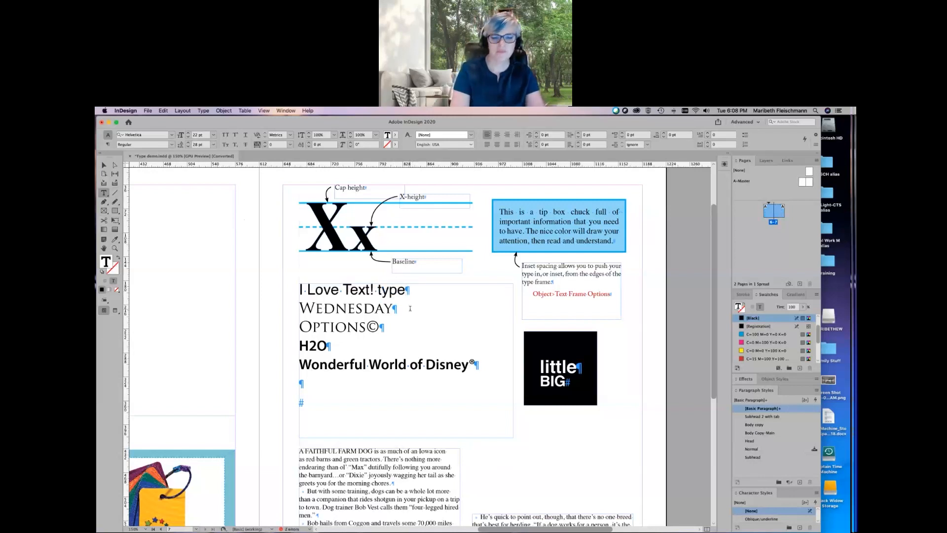
{"action": "key", "text": "BackSpace"}
{"action": "key", "text": "BackSpace"}
{"action": "key", "text": "BackSpace"}
{"action": "key", "text": "BackSpace"}
{"action": "key", "text": "BackSpace"}
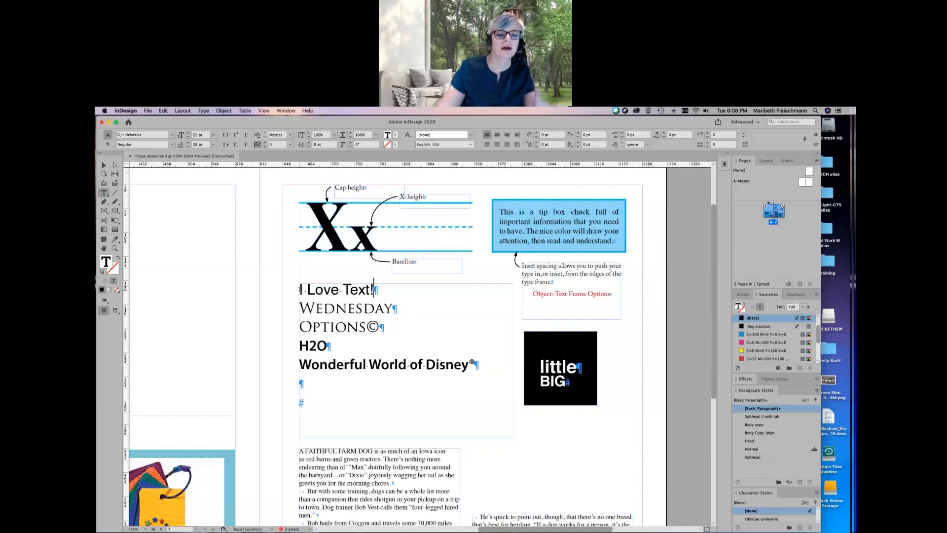
- Select the whole "I Love Text!" line and check the options for showing or hiding hidden characters
{"action": "left_click_drag", "start_coordinate": [299, 289], "coordinate": [379, 289]}
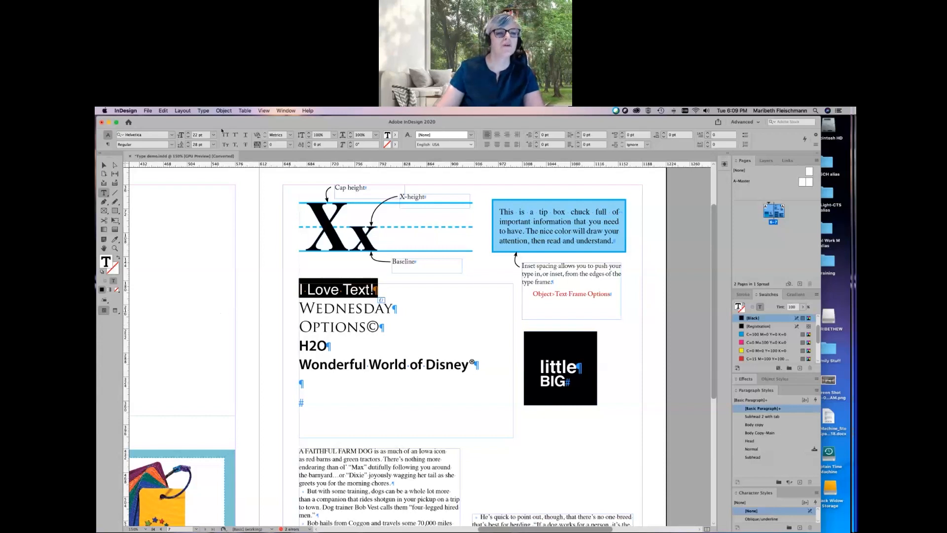
{"action": "left_click", "coordinate": [204, 111]}
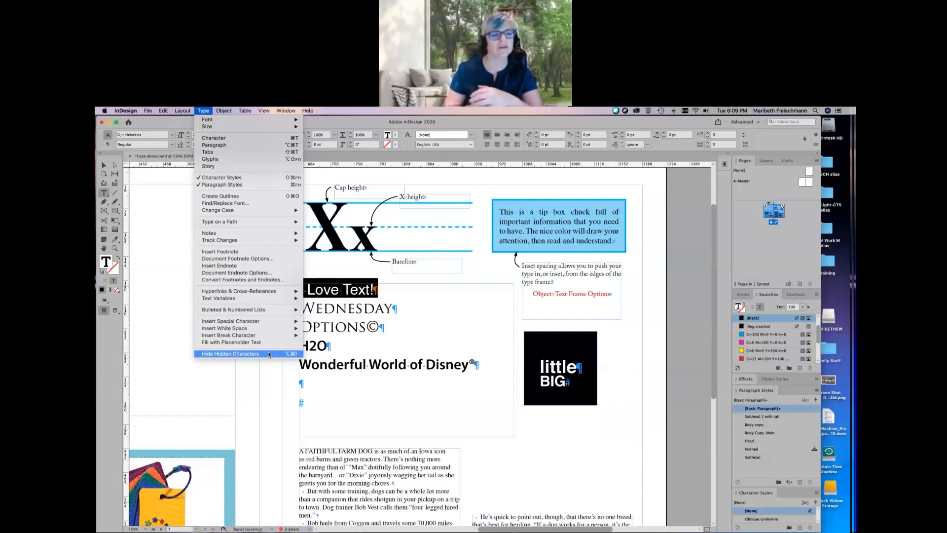
{"action": "left_click", "coordinate": [203, 110]}
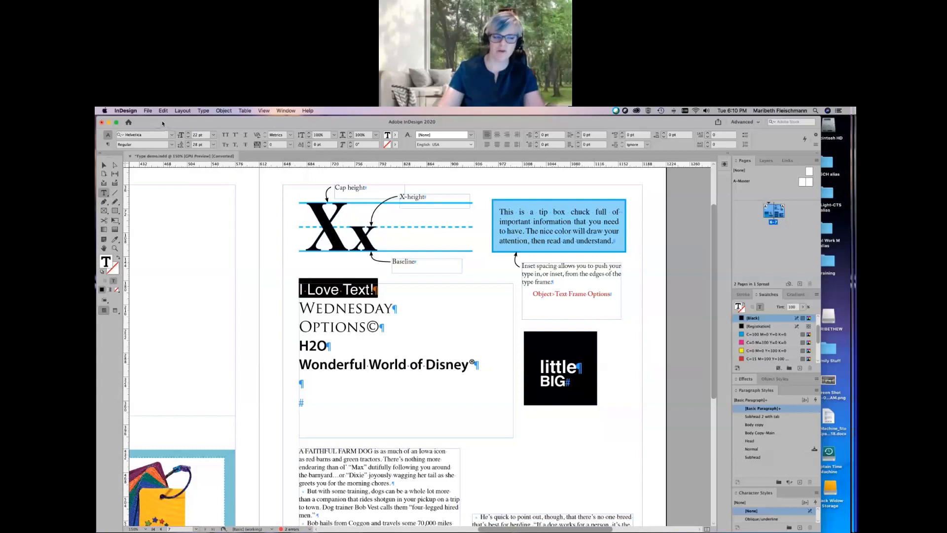
{"action": "left_click", "coordinate": [104, 300]}
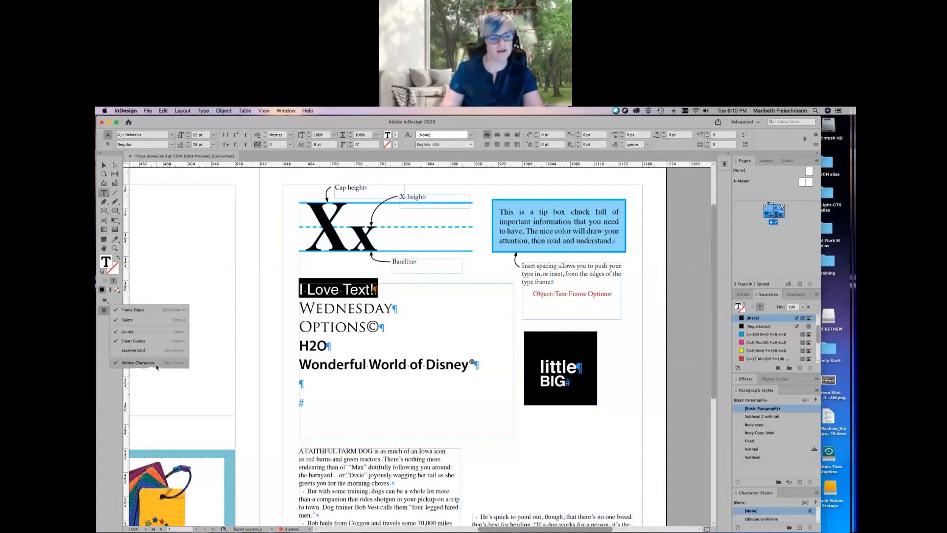
{"action": "left_click", "coordinate": [249, 361]}
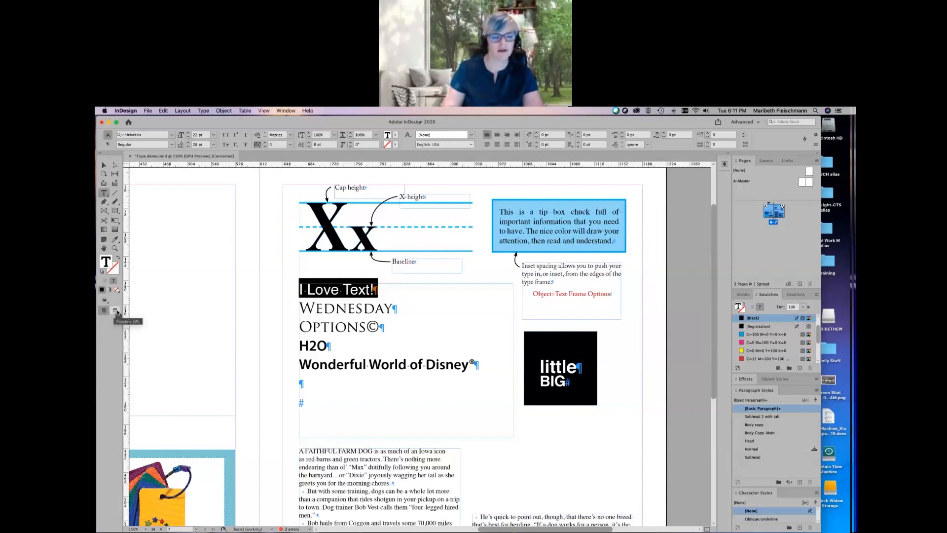
- Compare the spread in Preview and Normal screen modes, finishing in Normal mode
{"action": "left_click", "coordinate": [117, 312]}
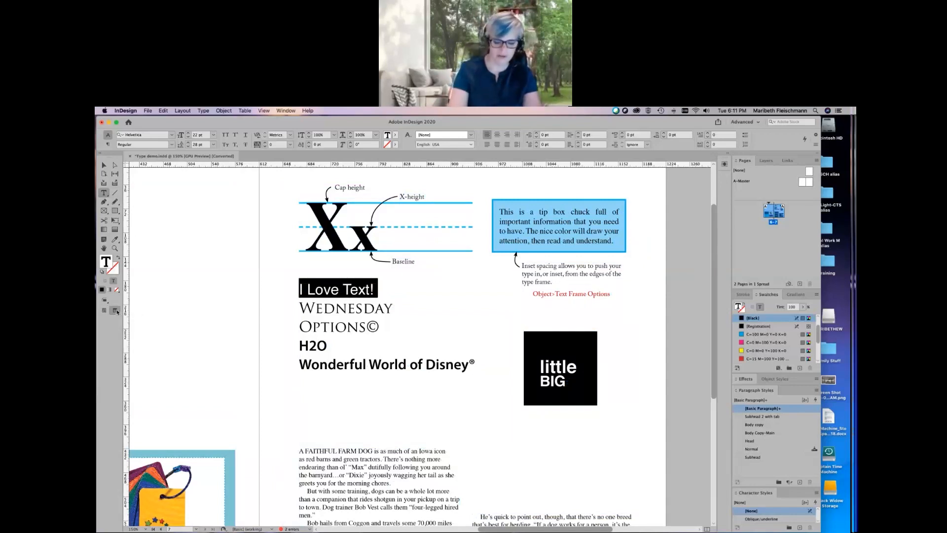
{"action": "key", "text": "super+0"}
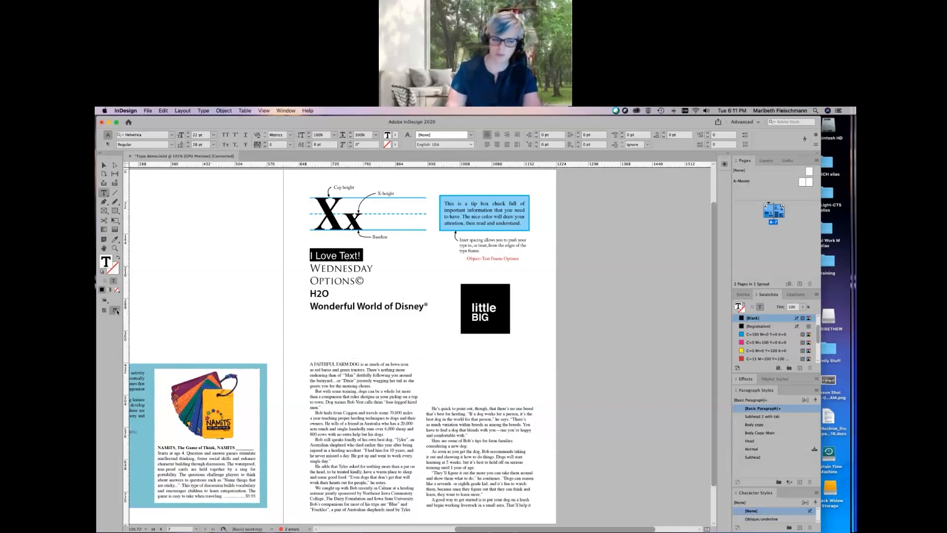
{"action": "left_click", "coordinate": [104, 311]}
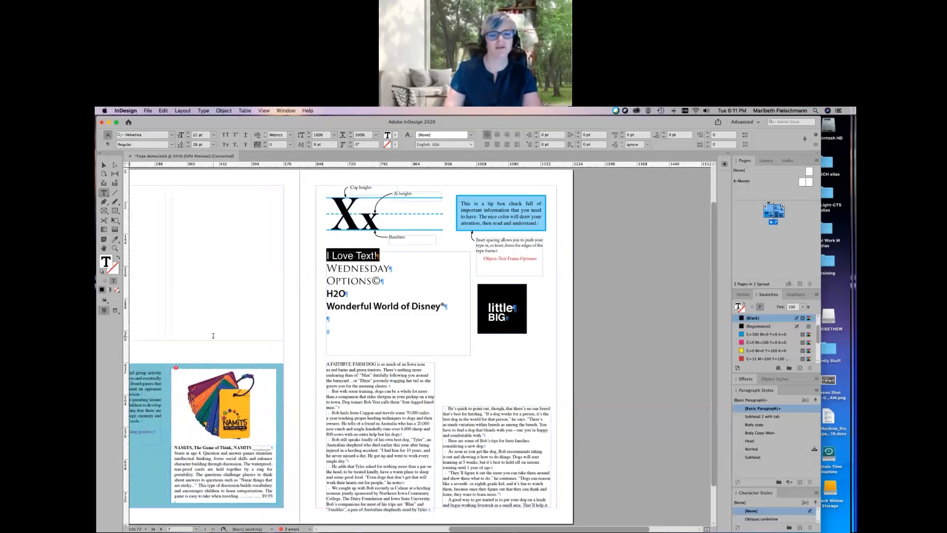
{"action": "scroll", "coordinate": [197, 331], "scroll_direction": "up", "scroll_amount": 3}
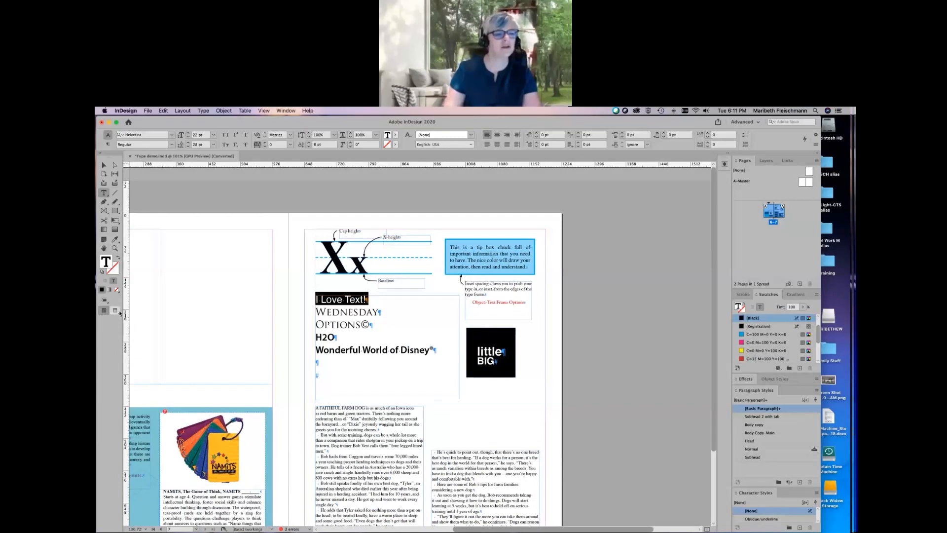
{"action": "left_click", "coordinate": [117, 311]}
{"action": "left_click", "coordinate": [104, 311]}
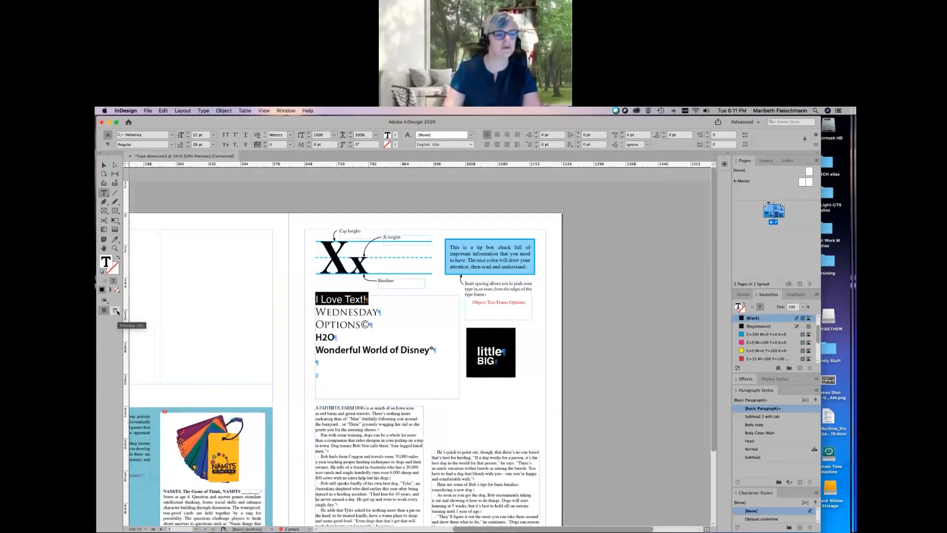
{"action": "left_click", "coordinate": [119, 312]}
{"action": "left_click", "coordinate": [106, 311]}
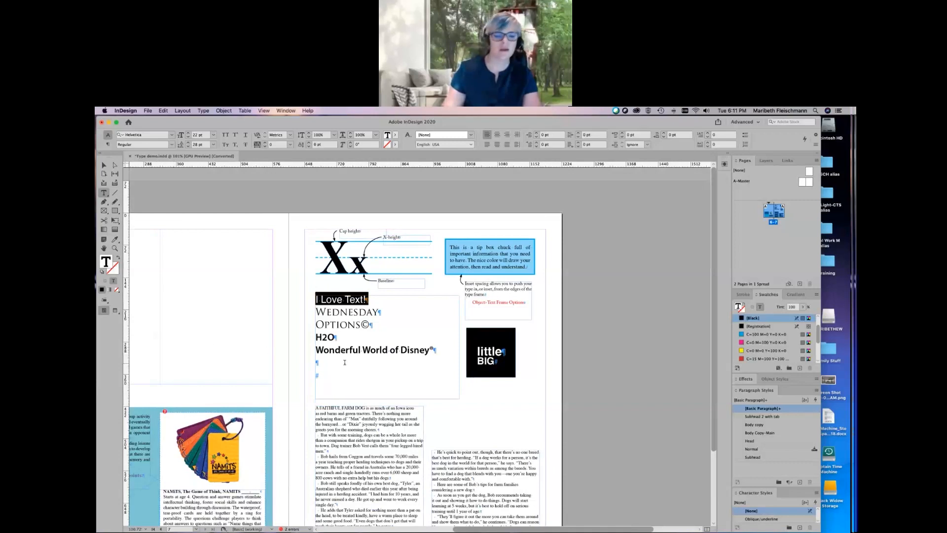
- Compare the paragraph and character formatting controls for the selected "I Love Text!" line, ending on the character controls
{"action": "key", "text": "Escape"}
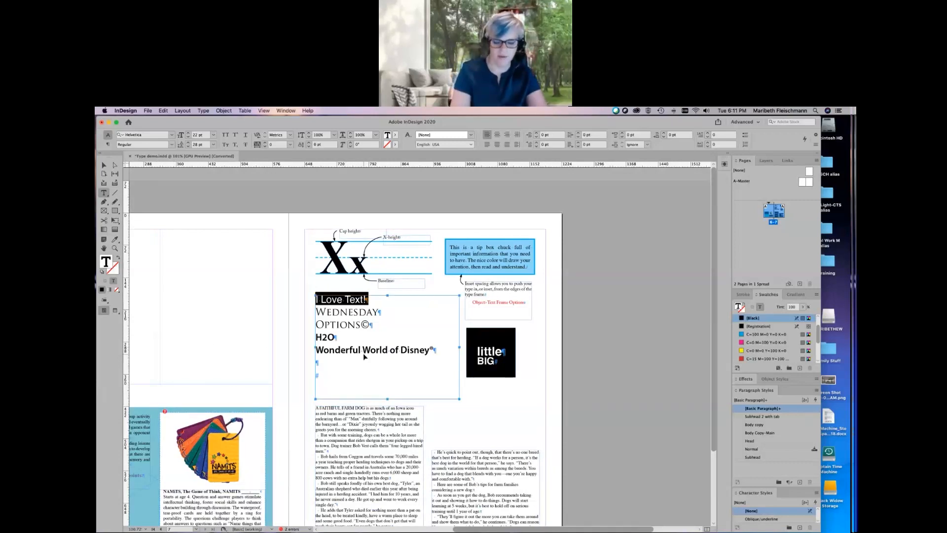
{"action": "key", "text": "super+equal"}
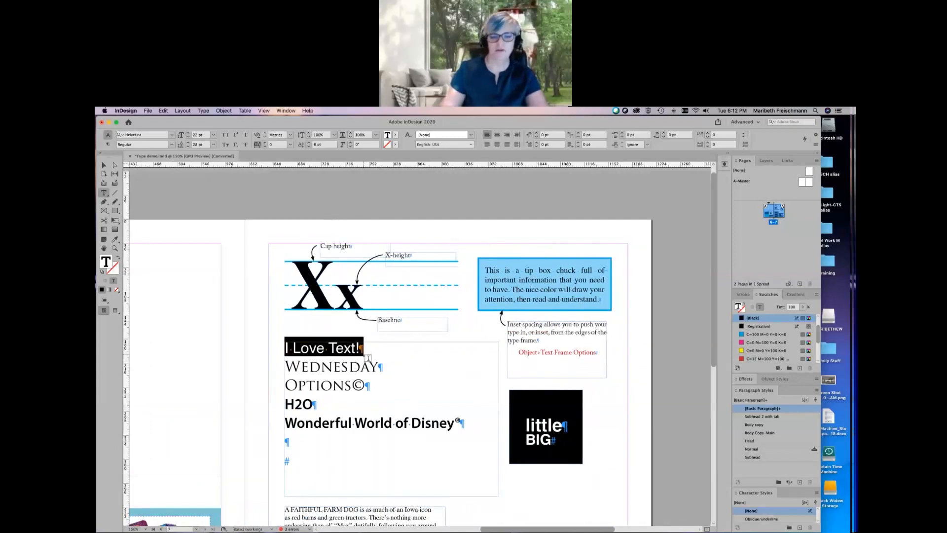
{"action": "scroll", "coordinate": [367, 358], "scroll_direction": "down", "scroll_amount": 3}
{"action": "scroll", "coordinate": [367, 357], "scroll_direction": "right", "scroll_amount": 2}
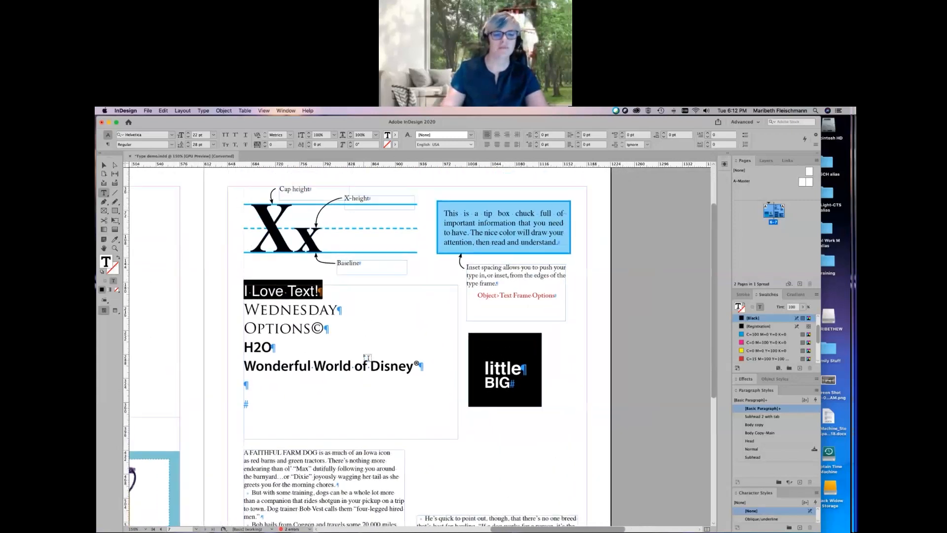
{"action": "scroll", "coordinate": [368, 357], "scroll_direction": "up", "scroll_amount": 1}
{"action": "scroll", "coordinate": [367, 358], "scroll_direction": "right", "scroll_amount": 1}
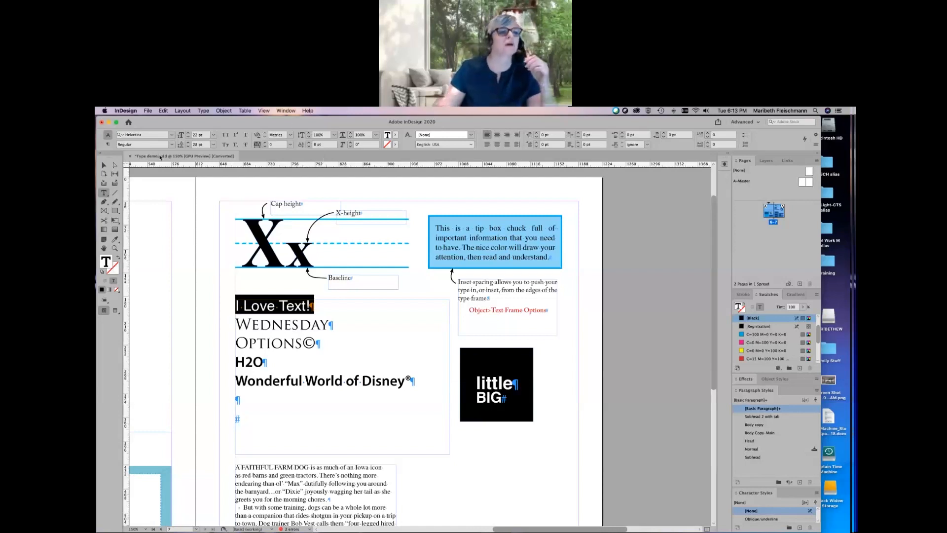
{"action": "left_click", "coordinate": [108, 145]}
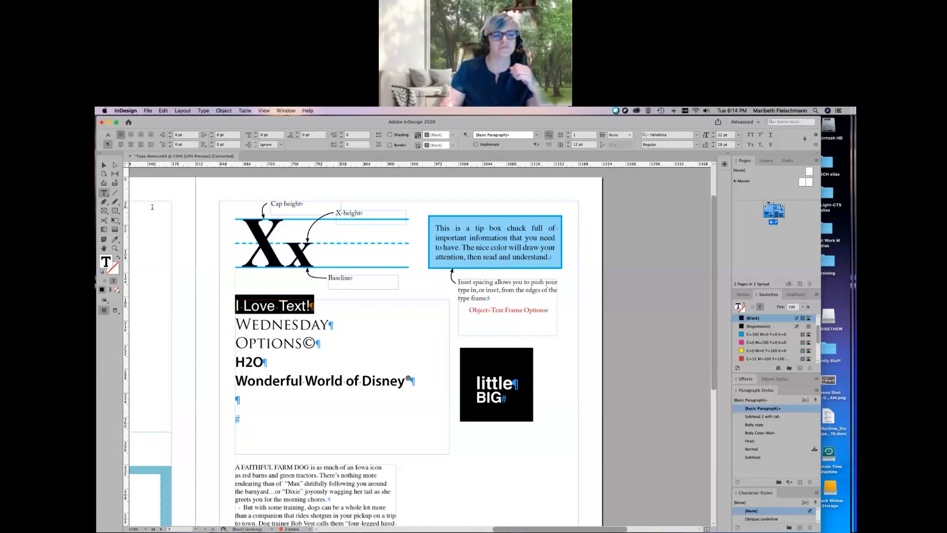
{"action": "left_click", "coordinate": [108, 134]}
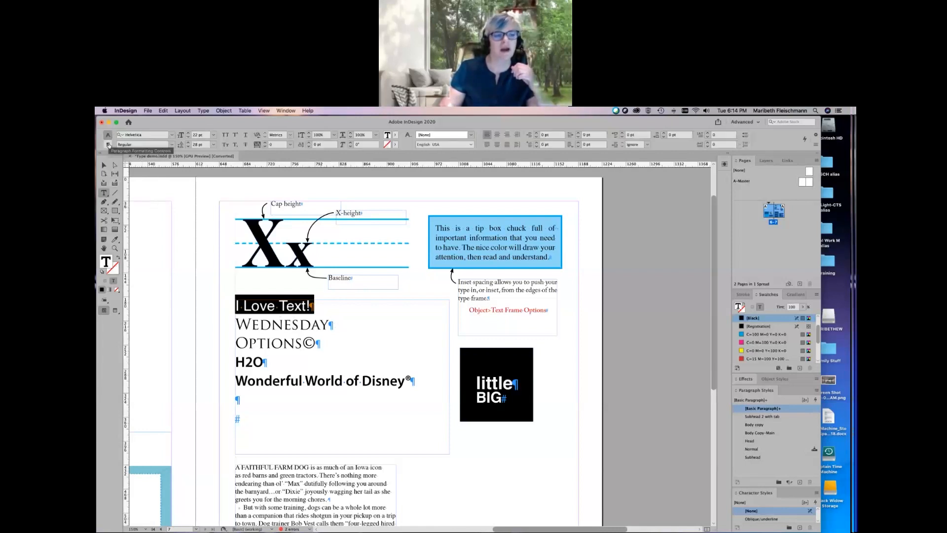
{"action": "left_click", "coordinate": [107, 144]}
{"action": "left_click", "coordinate": [108, 135]}
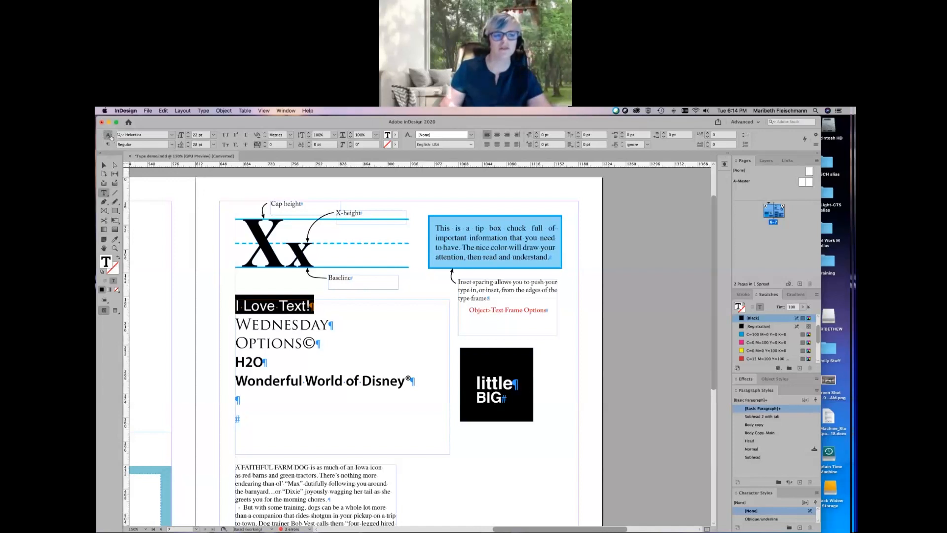
- Browse the available fonts for the selected "I Love Text!" line, comparing recently used and alphabetical families by their live previews and type symbols
{"action": "left_click", "coordinate": [172, 136]}
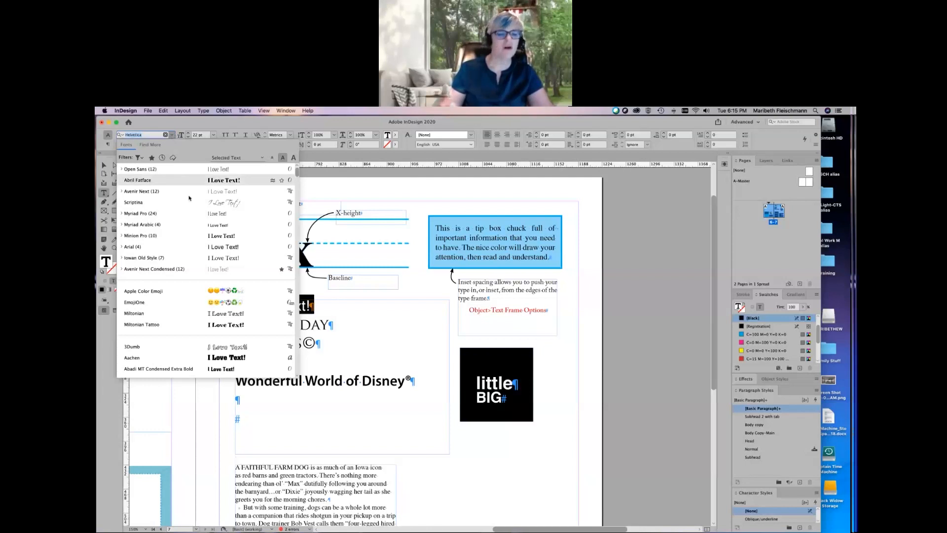
{"action": "scroll", "coordinate": [253, 236], "scroll_direction": "down", "scroll_amount": 3}
{"action": "scroll", "coordinate": [253, 235], "scroll_direction": "down", "scroll_amount": 20}
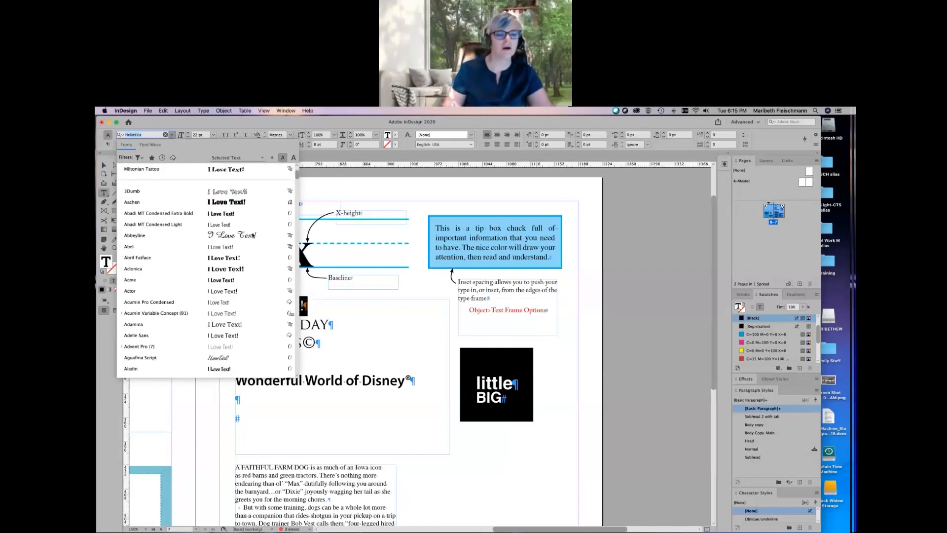
{"action": "scroll", "coordinate": [252, 235], "scroll_direction": "up", "scroll_amount": 20}
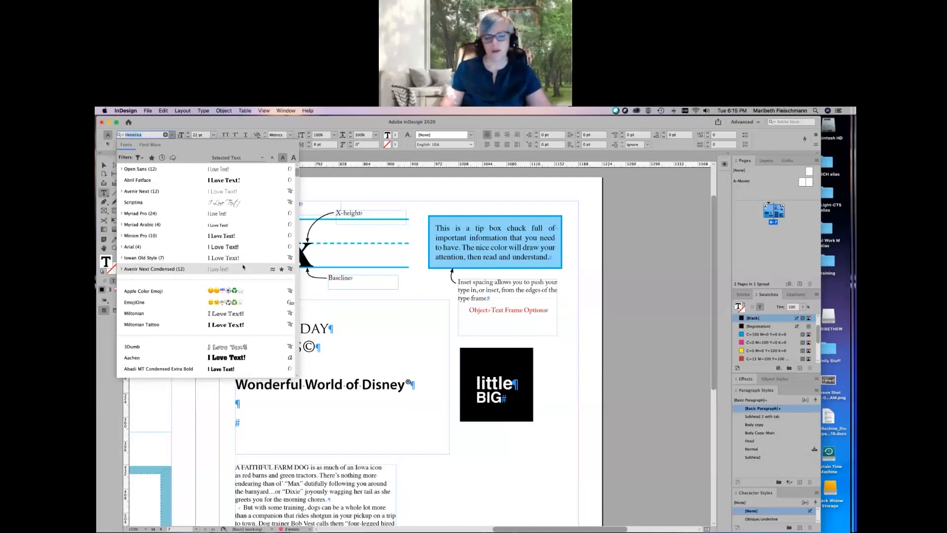
{"action": "scroll", "coordinate": [242, 266], "scroll_direction": "down", "scroll_amount": 3}
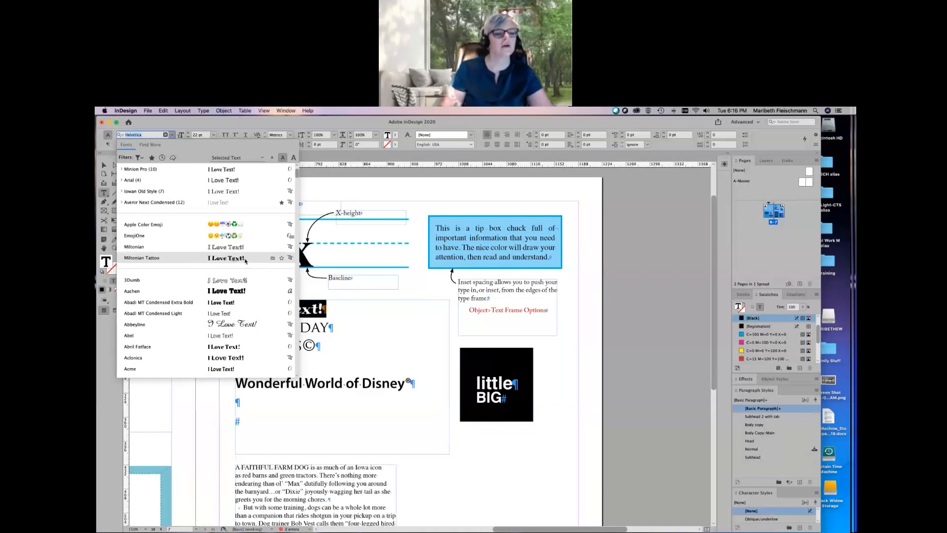
{"action": "scroll", "coordinate": [251, 263], "scroll_direction": "down", "scroll_amount": 4}
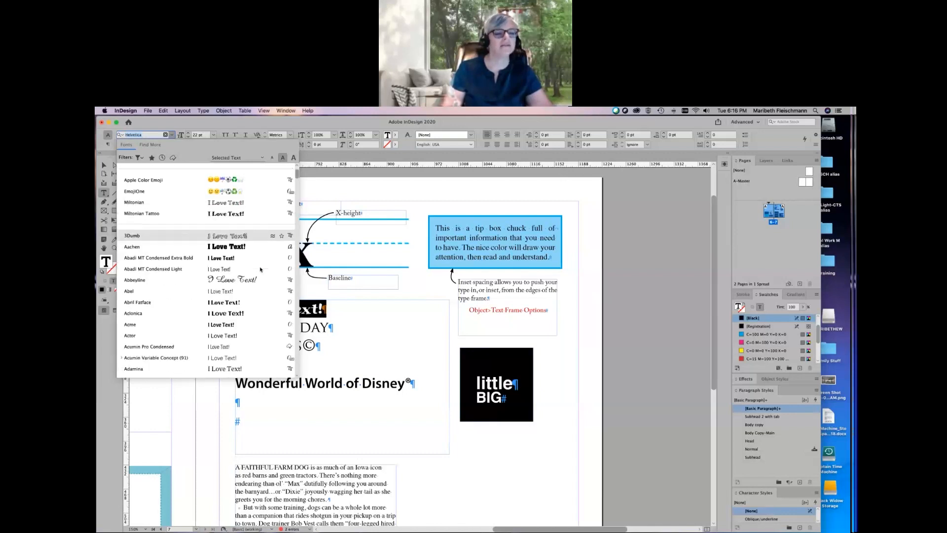
{"action": "scroll", "coordinate": [261, 270], "scroll_direction": "down", "scroll_amount": 1}
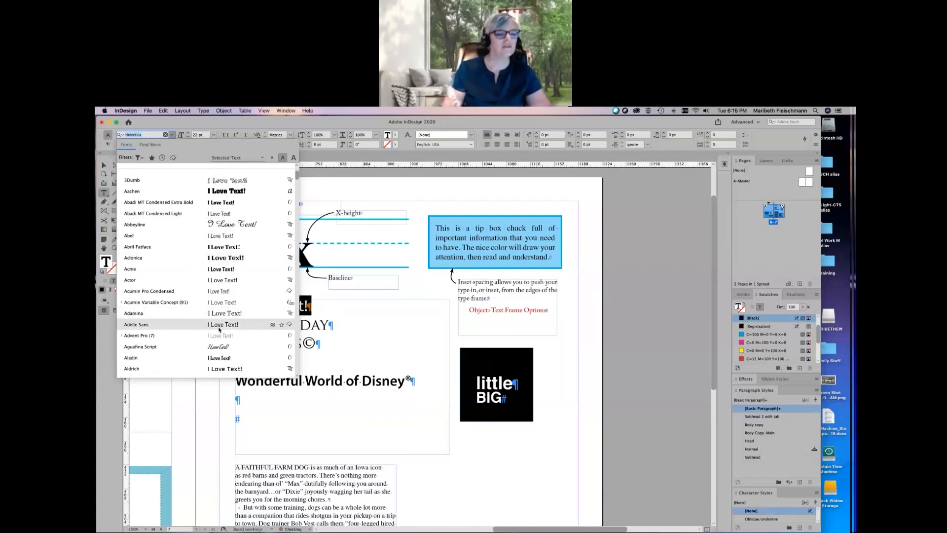
{"action": "scroll", "coordinate": [219, 329], "scroll_direction": "down", "scroll_amount": 14}
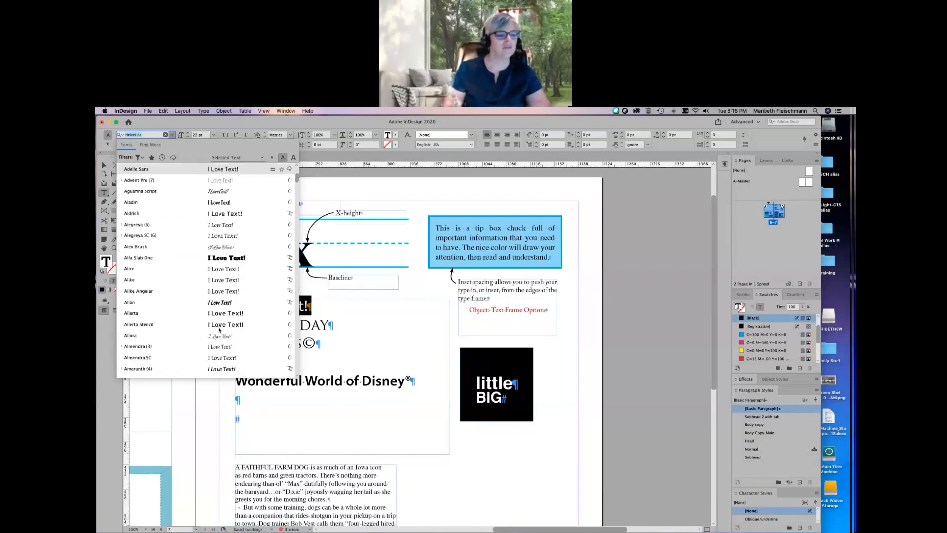
{"action": "scroll", "coordinate": [219, 330], "scroll_direction": "down", "scroll_amount": 11}
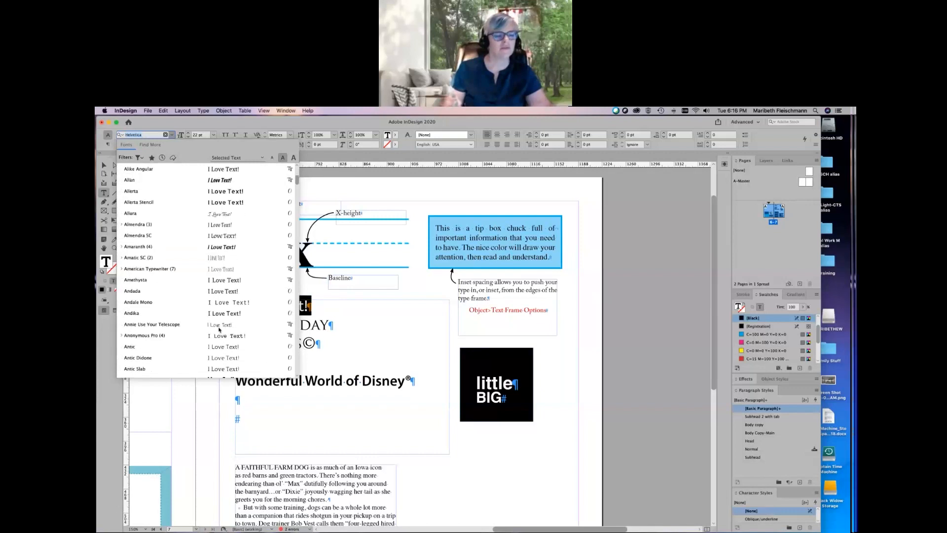
{"action": "scroll", "coordinate": [220, 329], "scroll_direction": "down", "scroll_amount": 10}
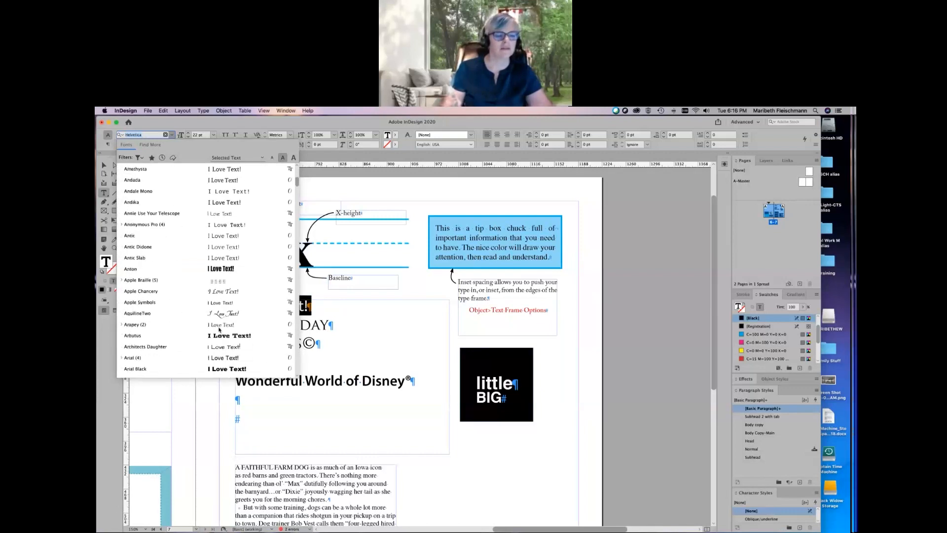
{"action": "scroll", "coordinate": [220, 329], "scroll_direction": "down", "scroll_amount": 10}
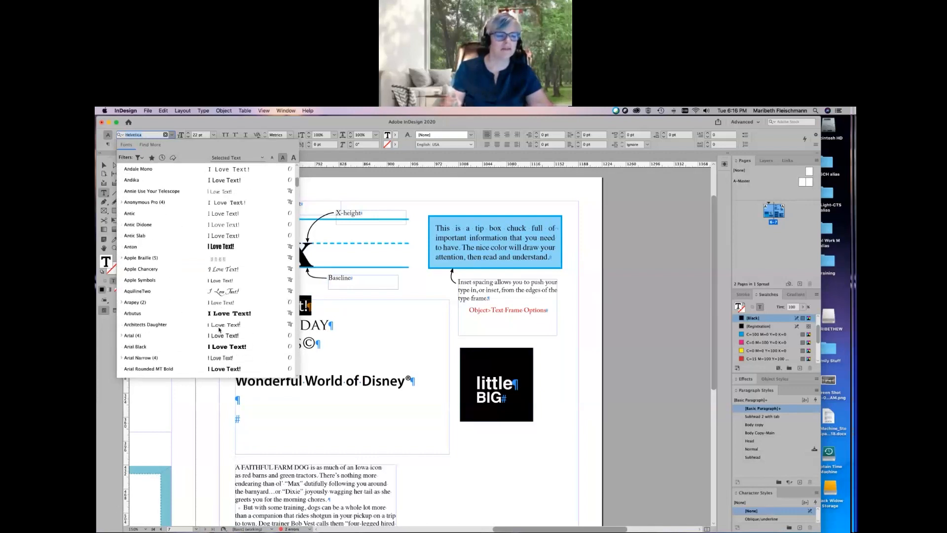
{"action": "scroll", "coordinate": [219, 330], "scroll_direction": "down", "scroll_amount": 20}
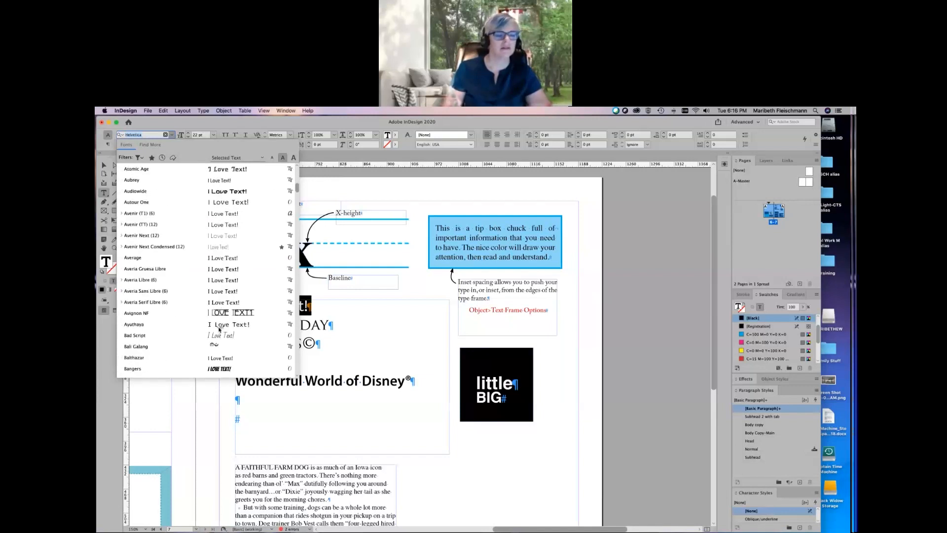
{"action": "scroll", "coordinate": [220, 330], "scroll_direction": "down", "scroll_amount": 12}
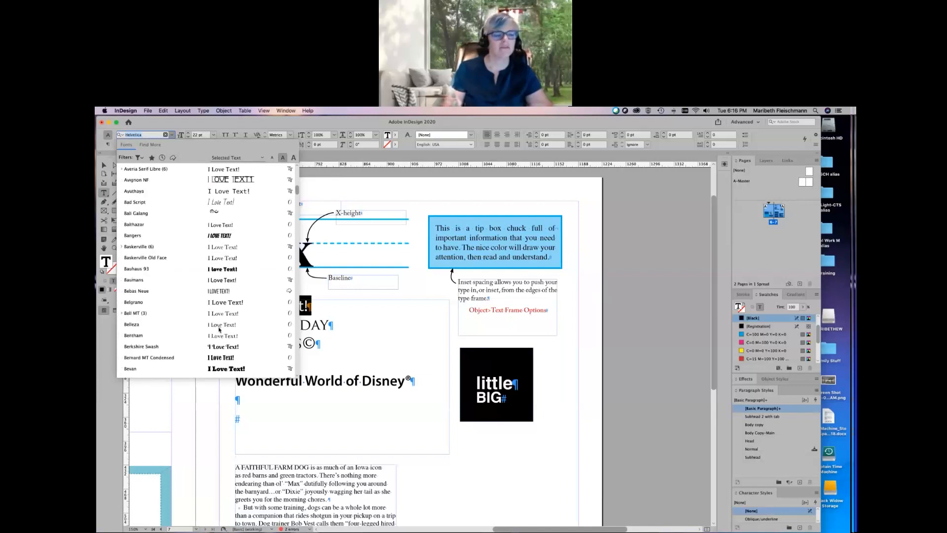
{"action": "scroll", "coordinate": [219, 330], "scroll_direction": "down", "scroll_amount": 12}
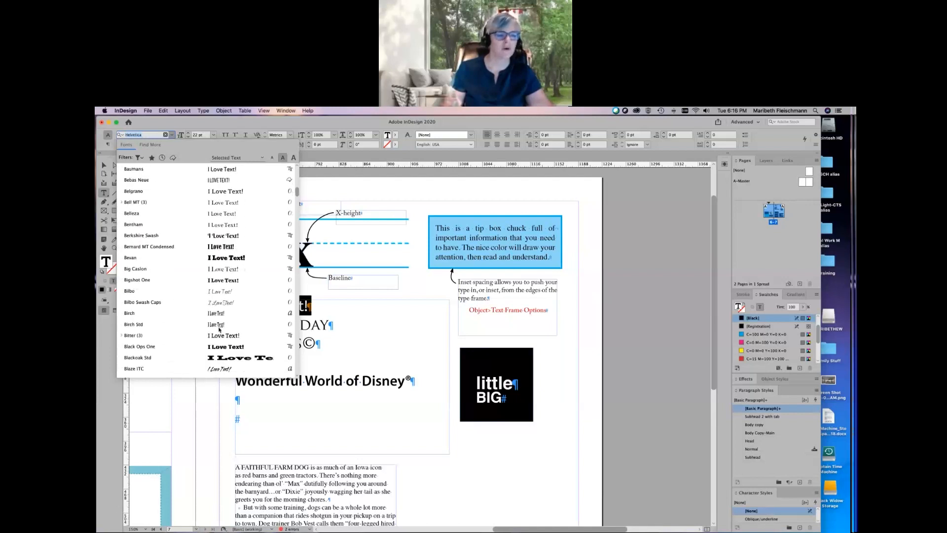
{"action": "scroll", "coordinate": [219, 329], "scroll_direction": "down", "scroll_amount": 7}
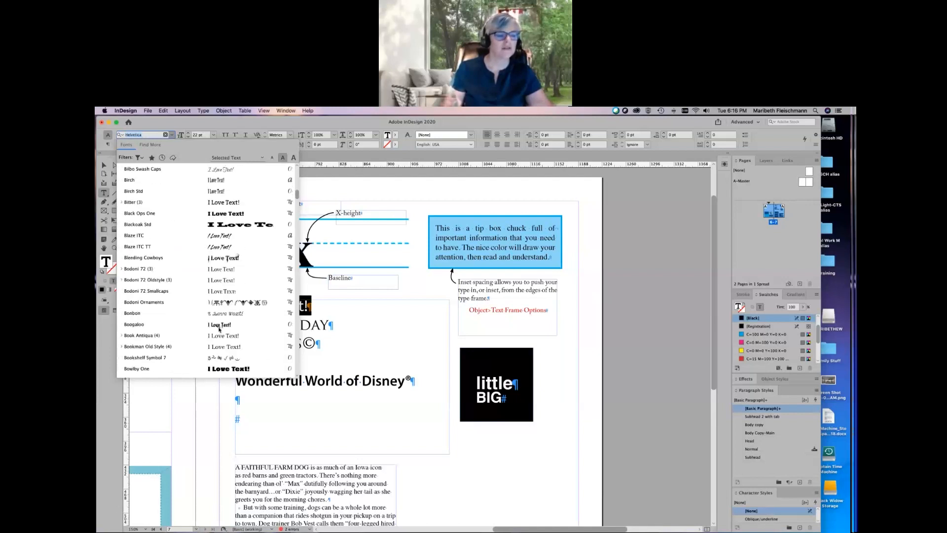
{"action": "scroll", "coordinate": [219, 329], "scroll_direction": "up", "scroll_amount": 10}
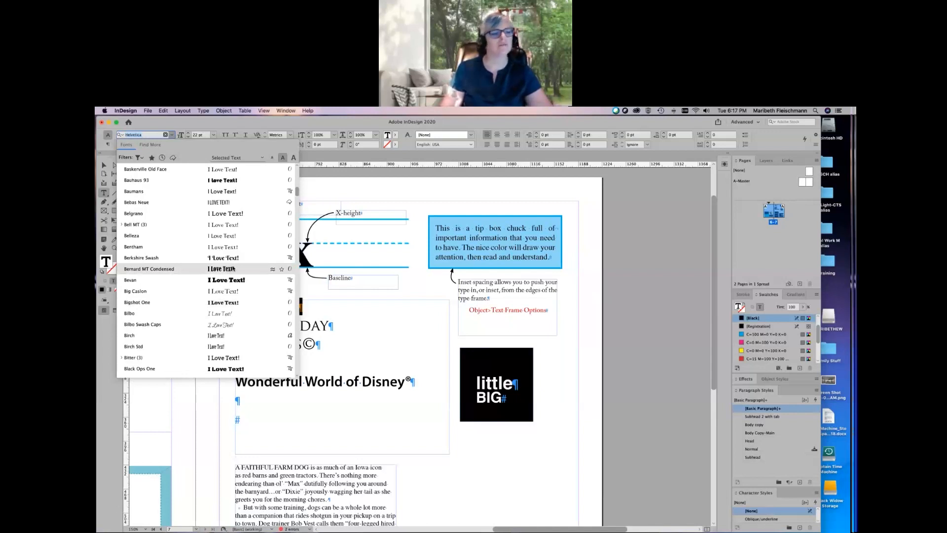
{"action": "scroll", "coordinate": [230, 267], "scroll_direction": "up", "scroll_amount": 10}
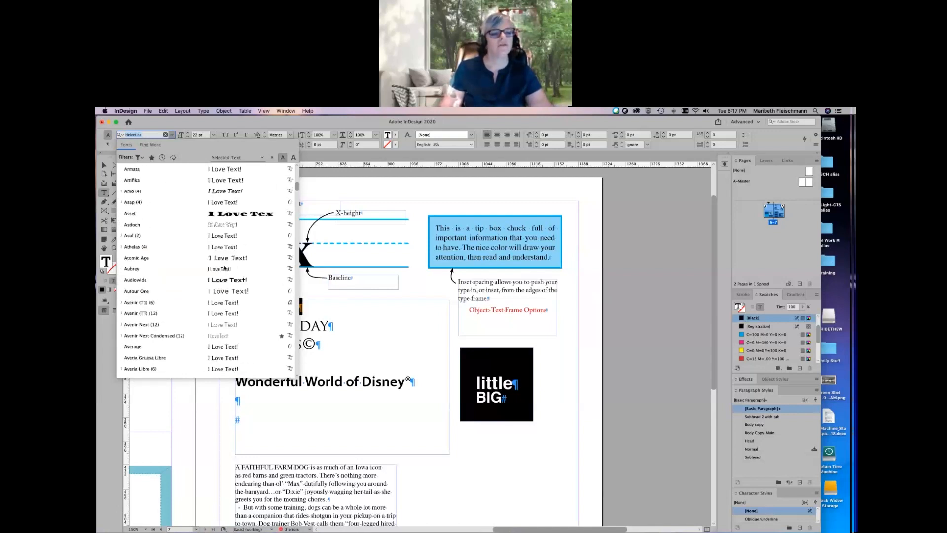
{"action": "scroll", "coordinate": [224, 268], "scroll_direction": "up", "scroll_amount": 5}
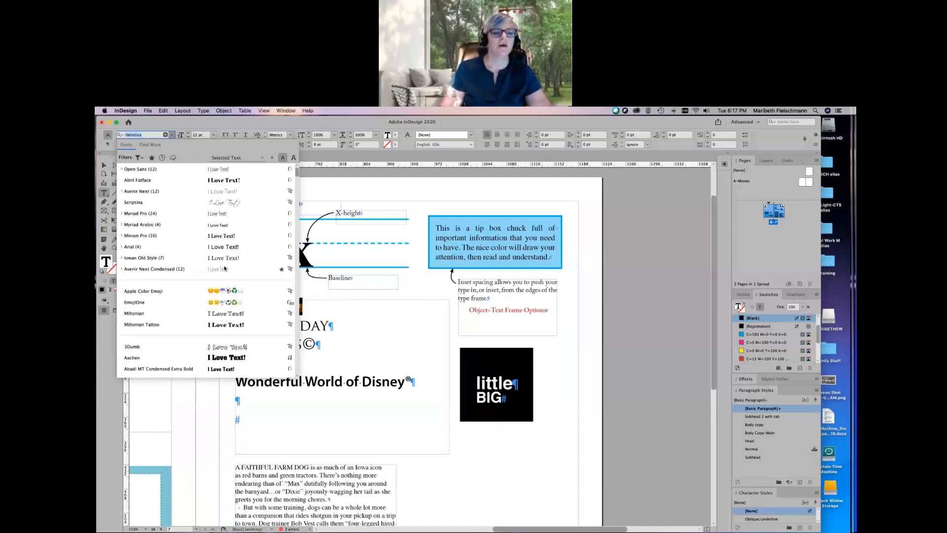
- Set the selected "I Love Text!" line in Calibri Light and change its font style to Italic
{"action": "scroll", "coordinate": [224, 267], "scroll_direction": "down", "scroll_amount": 5}
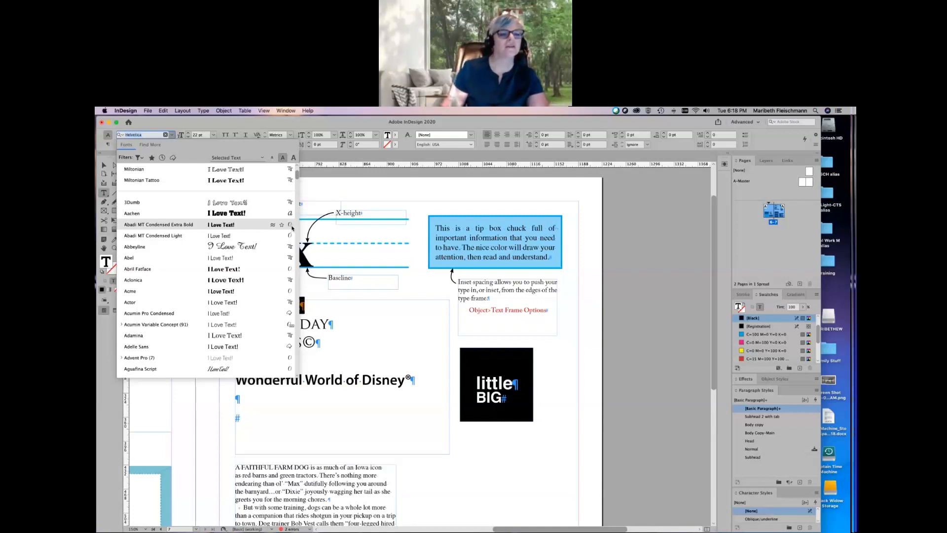
{"action": "scroll", "coordinate": [122, 349], "scroll_direction": "down", "scroll_amount": 10}
{"action": "scroll", "coordinate": [123, 348], "scroll_direction": "down", "scroll_amount": 3}
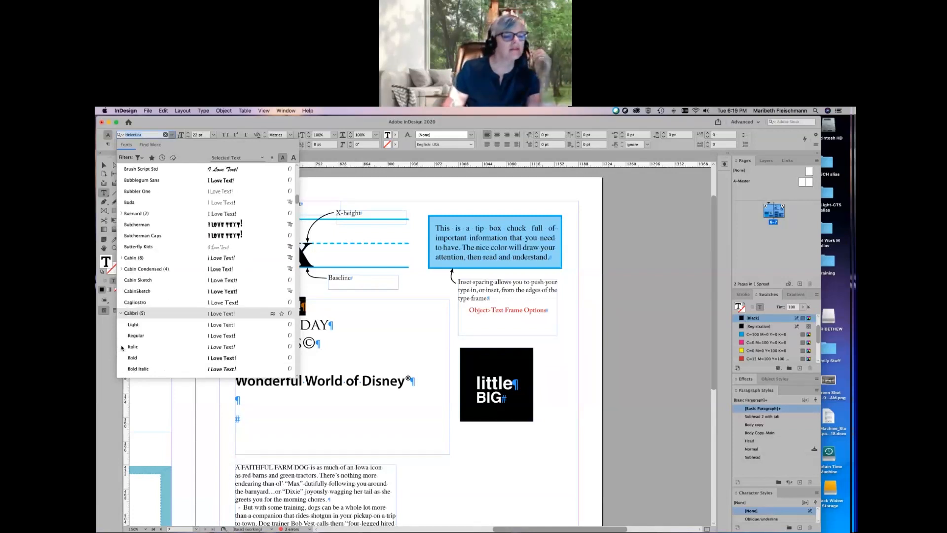
{"action": "left_click", "coordinate": [134, 314]}
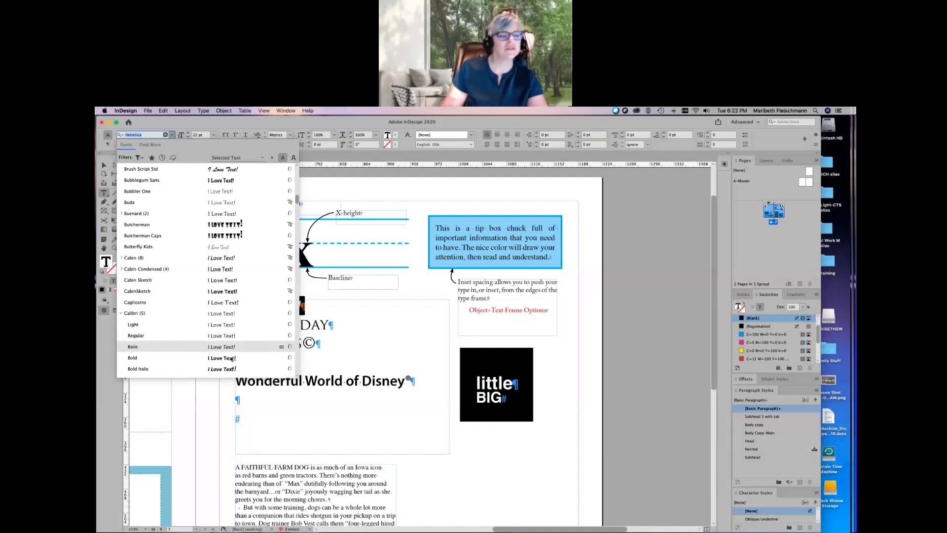
{"action": "left_click", "coordinate": [238, 315]}
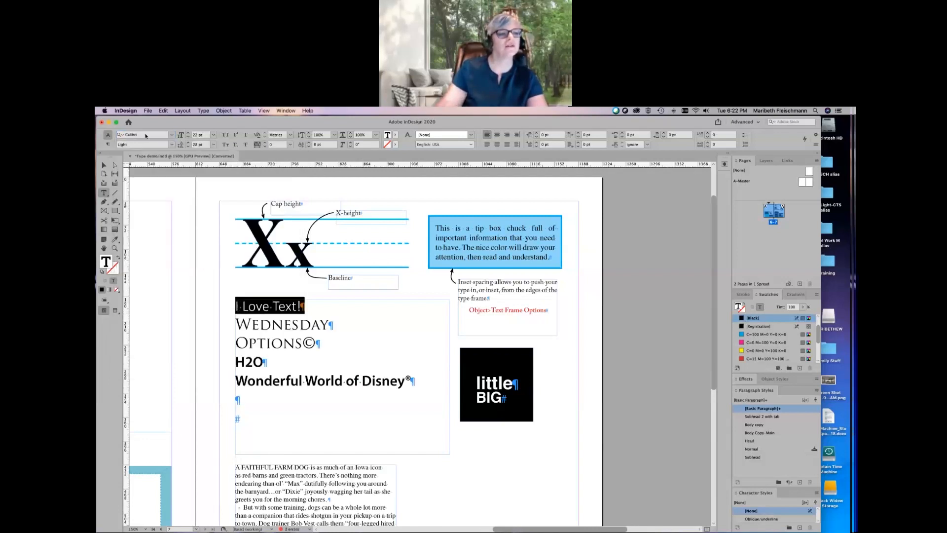
{"action": "left_click", "coordinate": [172, 144]}
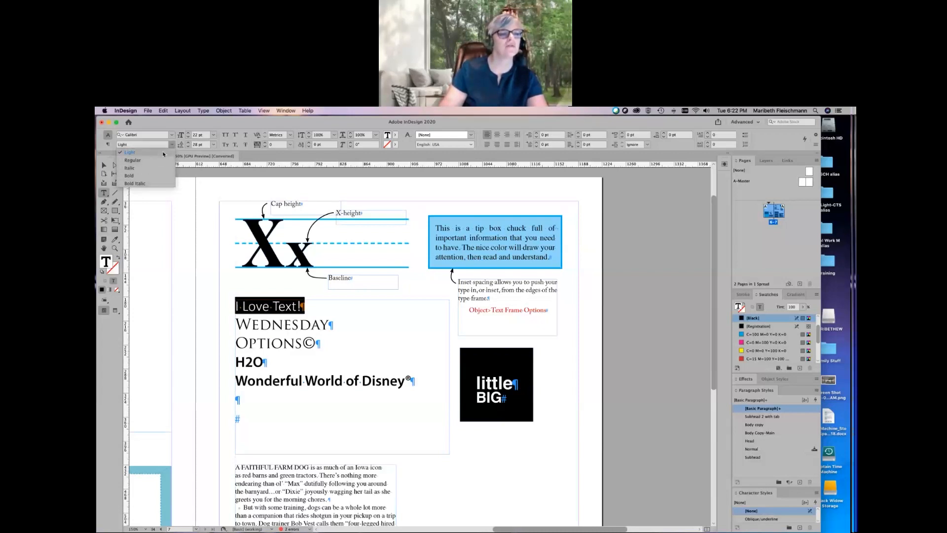
{"action": "left_click", "coordinate": [160, 171]}
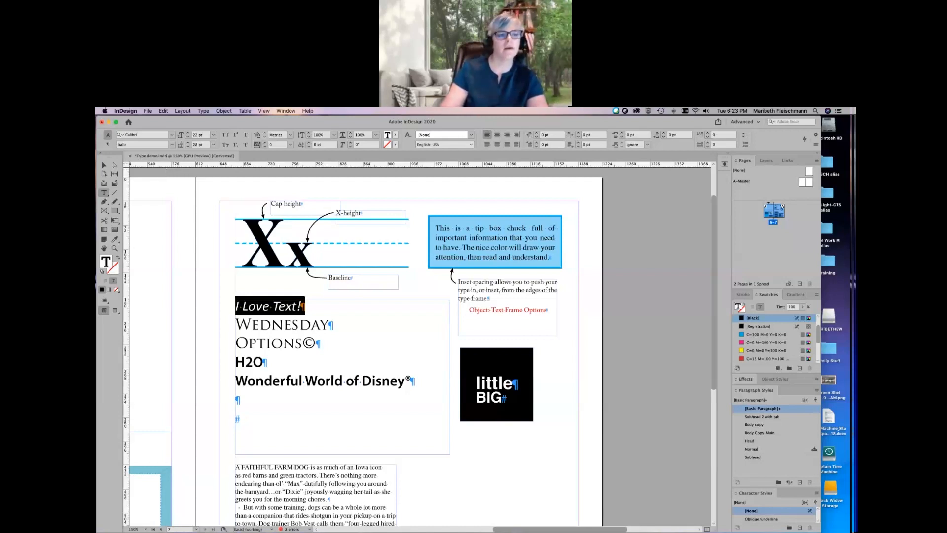
- Change the "I Love Text!" line's font to 3Dumb and check which font styles it offers
{"action": "left_click", "coordinate": [172, 135]}
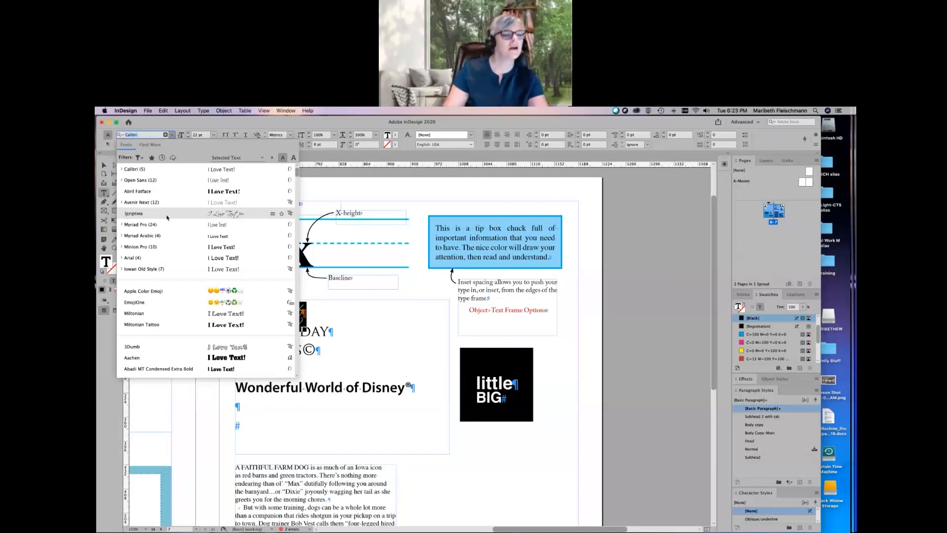
{"action": "left_click", "coordinate": [180, 348]}
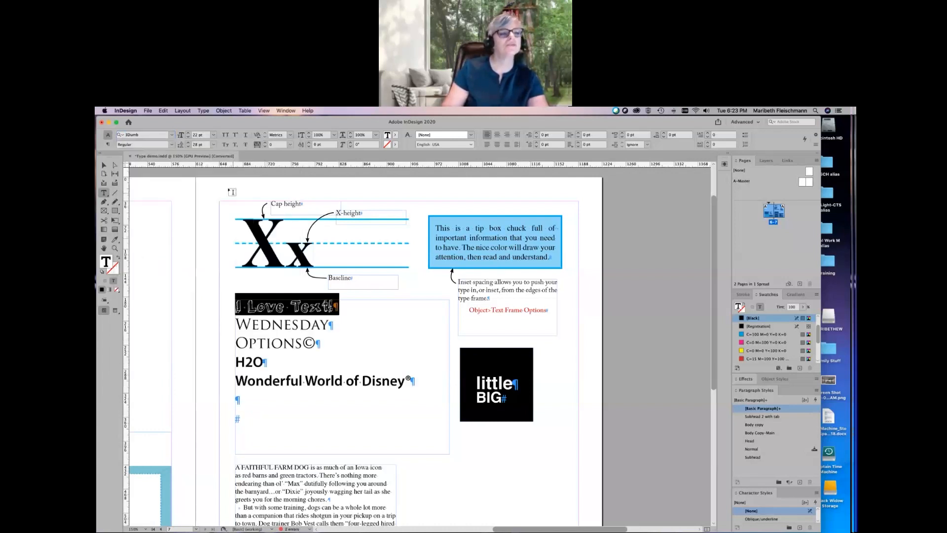
{"action": "left_click", "coordinate": [171, 145]}
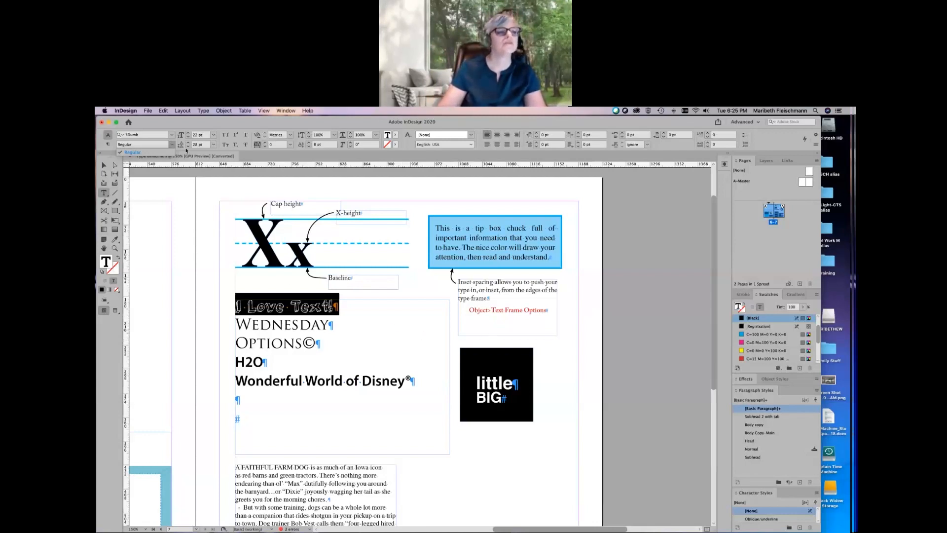
- Change the font of the selected "I Love Text!" line to Aachen
{"action": "left_click", "coordinate": [172, 135]}
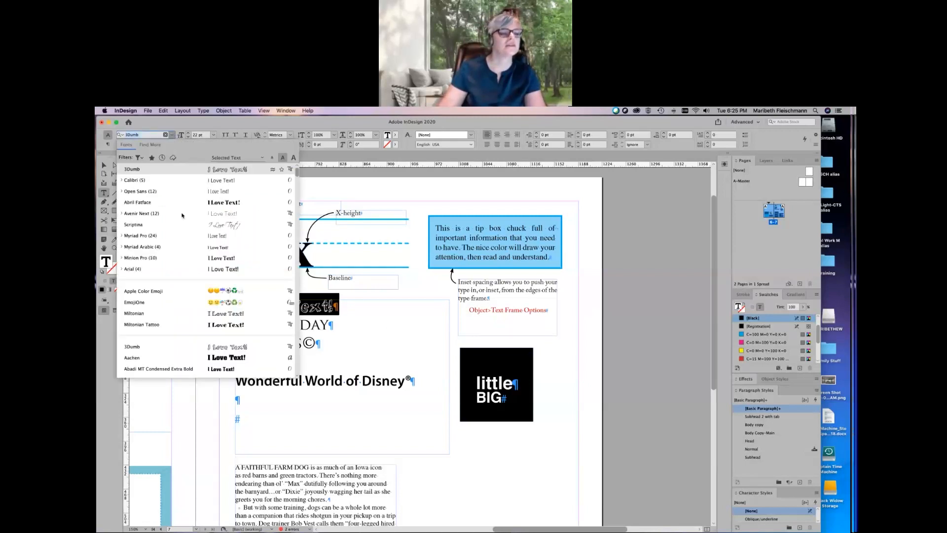
{"action": "scroll", "coordinate": [236, 355], "scroll_direction": "down", "scroll_amount": 5}
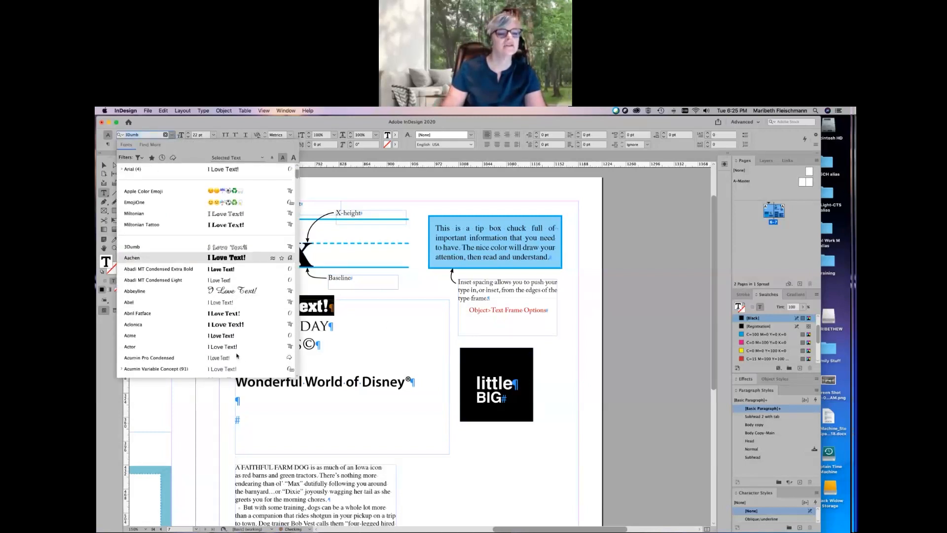
{"action": "left_click", "coordinate": [230, 258]}
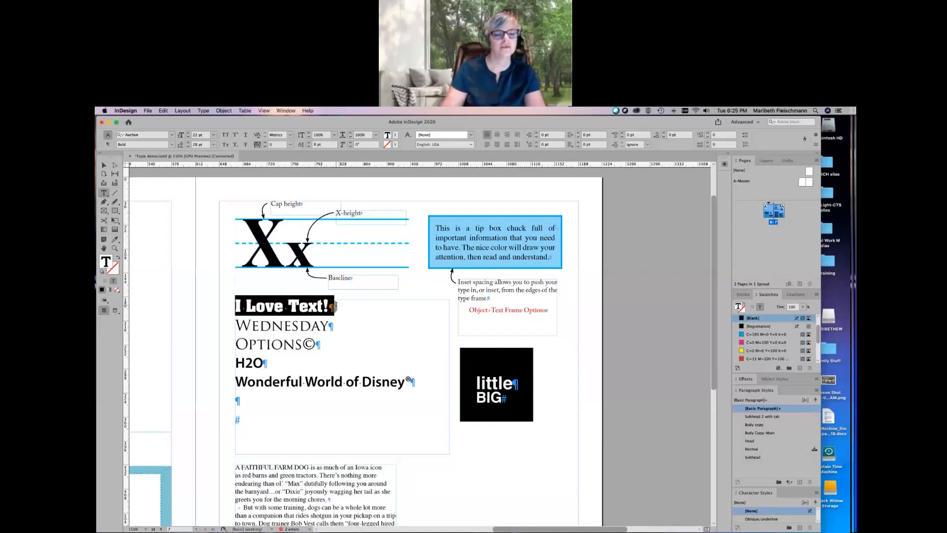
- Cycle the selected "I Love Text!" line backward through the fonts one at a time, including Abril Fatface, Myriad Pro and EmojiOne, ending on 3Dumb
{"action": "left_click", "coordinate": [140, 136]}
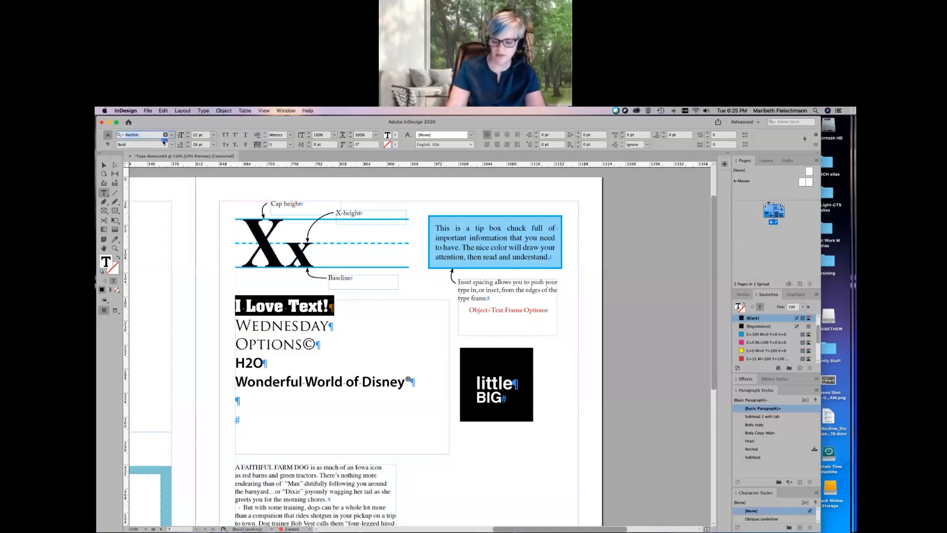
{"action": "key", "text": "Up"}
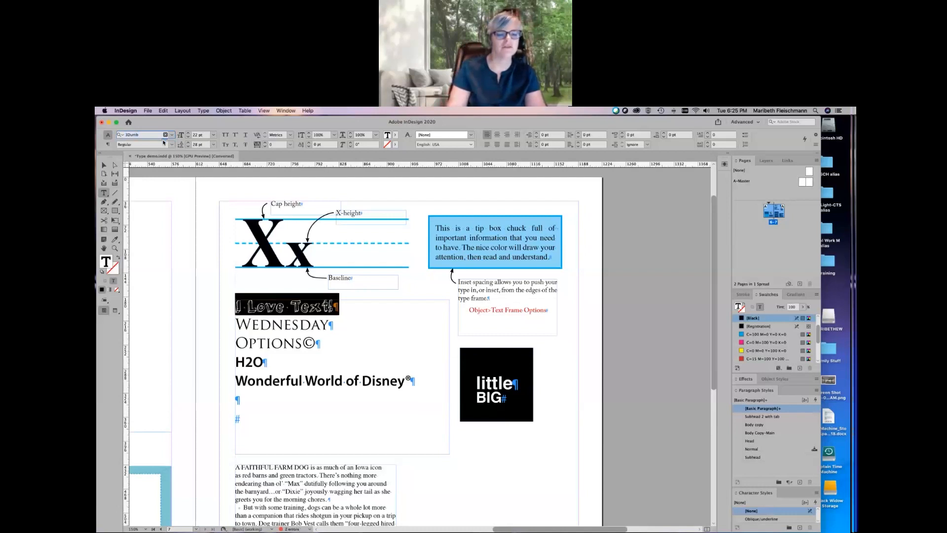
{"action": "key", "text": "Up"}
{"action": "key", "text": "Up"}
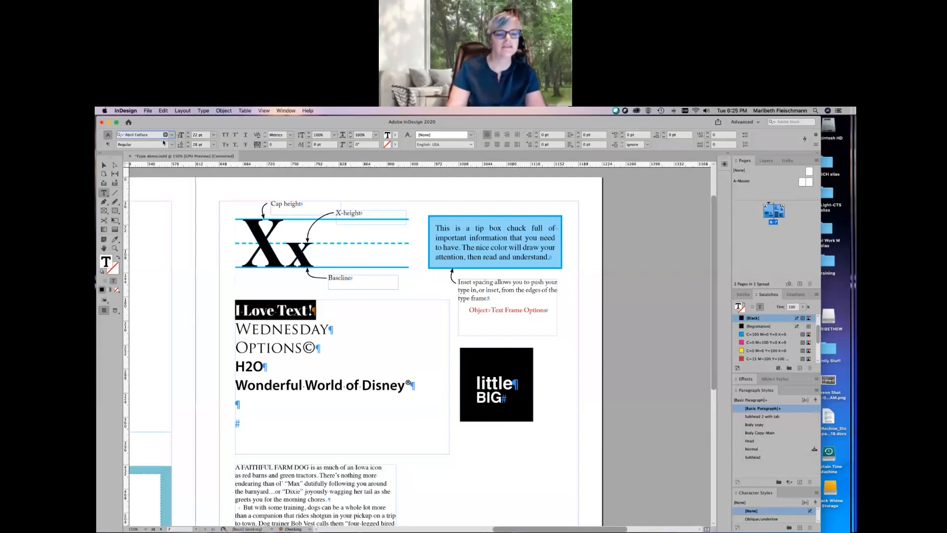
{"action": "key", "text": "Up"}
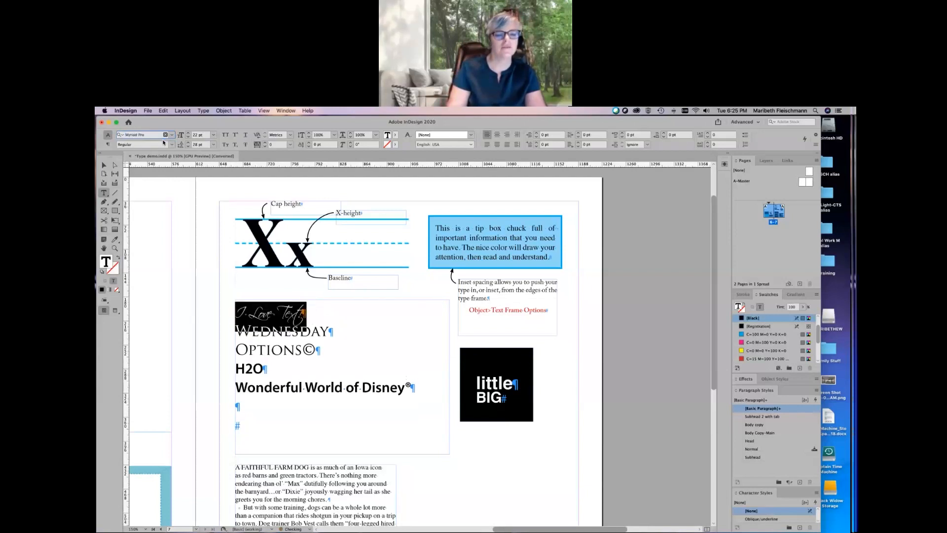
{"action": "key", "text": "Up"}
{"action": "key", "text": "Up"}
{"action": "key", "text": "Up"}
{"action": "key", "text": "Up"}
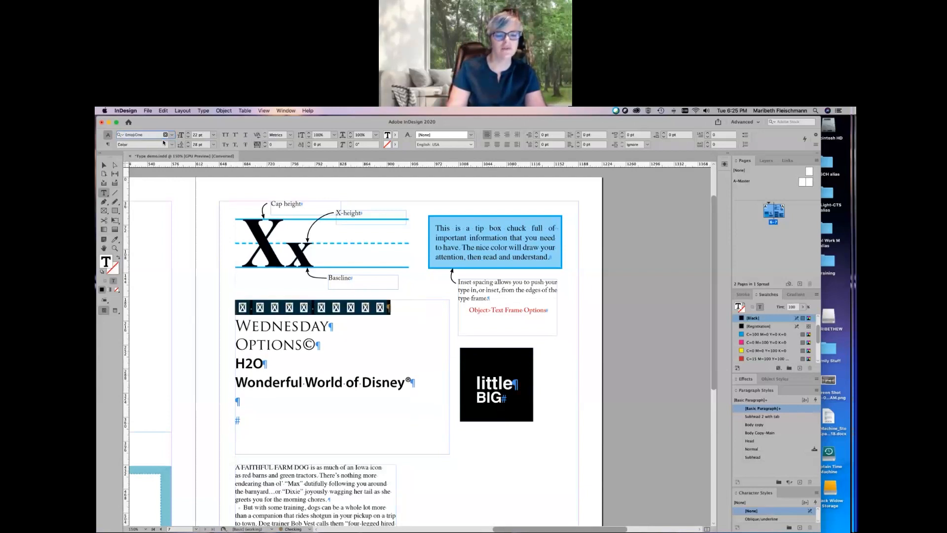
{"action": "key", "text": "Up"}
{"action": "key", "text": "Up"}
{"action": "key", "text": "Up"}
{"action": "key", "text": "Up"}
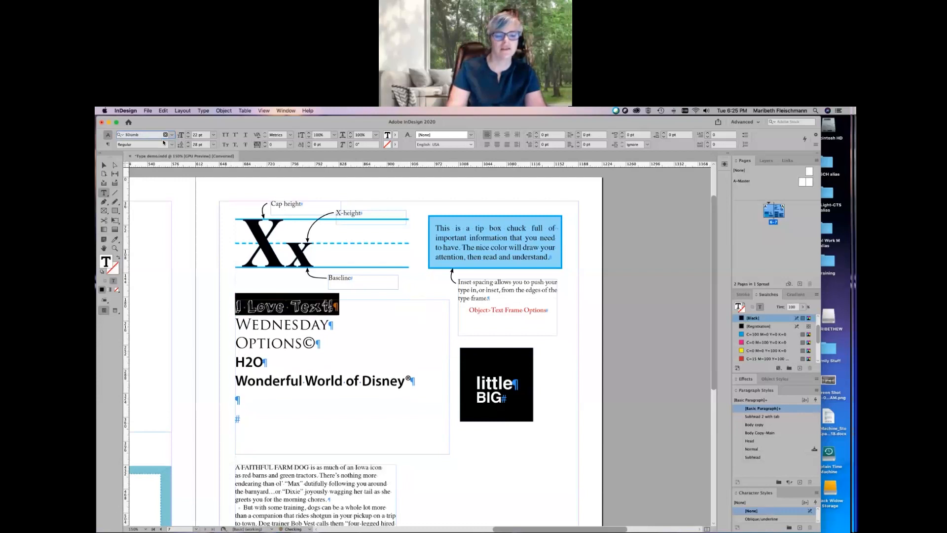
- Cycle the selected "I Love Text!" line forward through the fonts one at a time to Antic, and check its available font styles
{"action": "key", "text": "Down"}
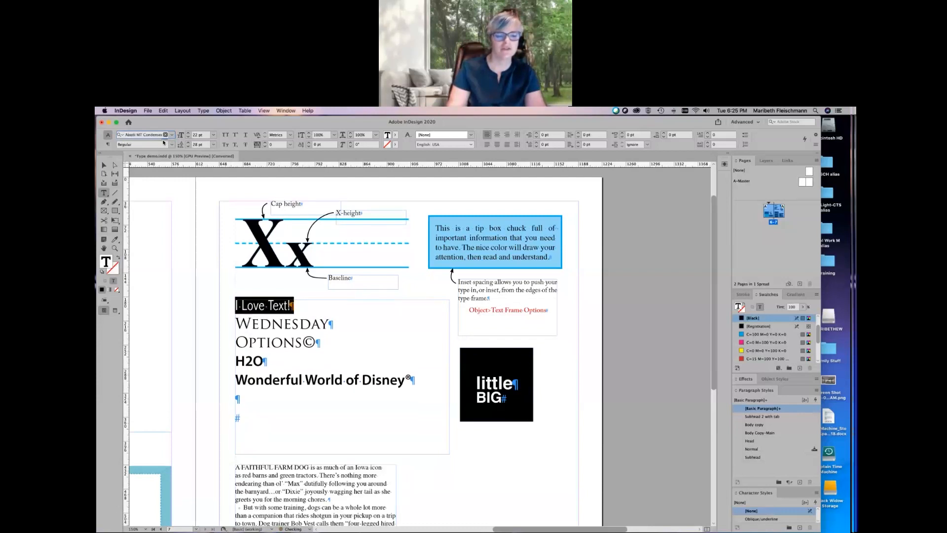
{"action": "key", "text": "Down"}
{"action": "key", "text": "Down"}
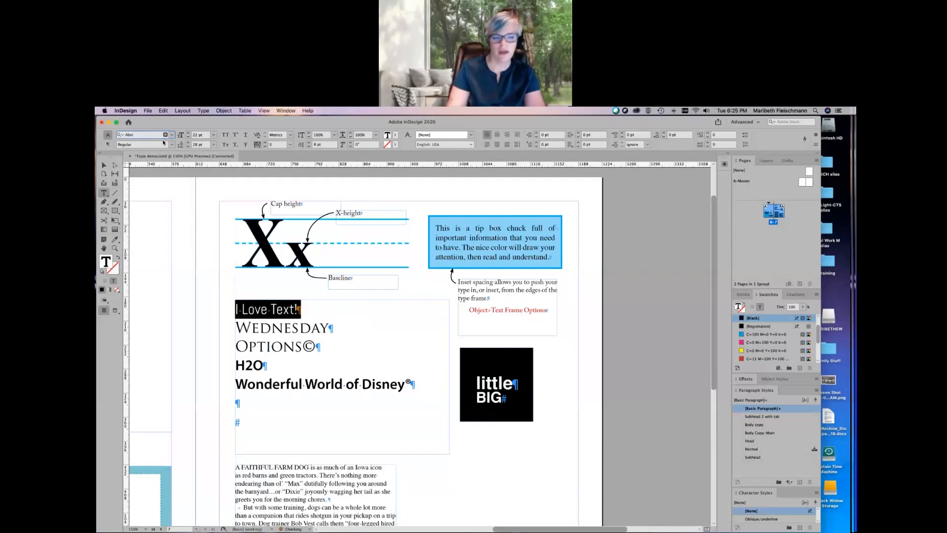
{"action": "key", "text": "Down"}
{"action": "key", "text": "Down"}
{"action": "key", "text": "Down"}
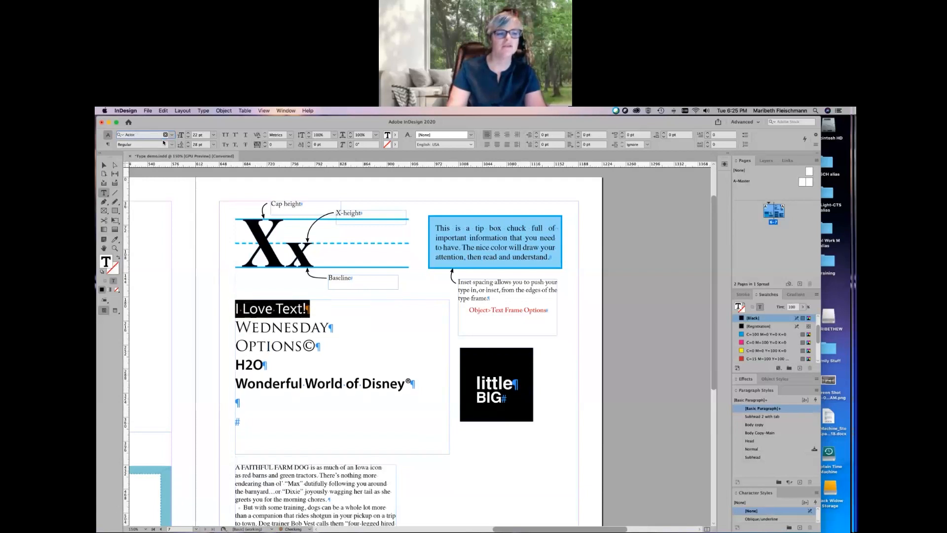
{"action": "key", "text": "Down"}
{"action": "key", "text": "Down"}
{"action": "key", "text": "Down"}
{"action": "key", "text": "Down"}
{"action": "key", "text": "Down"}
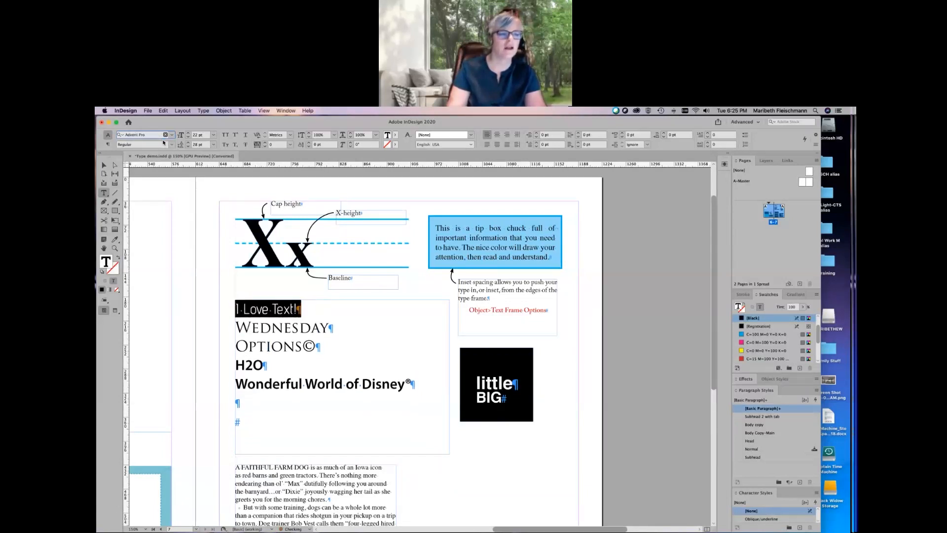
{"action": "key", "text": "Down"}
{"action": "key", "text": "Down"}
{"action": "key", "text": "Down"}
{"action": "key", "text": "Down"}
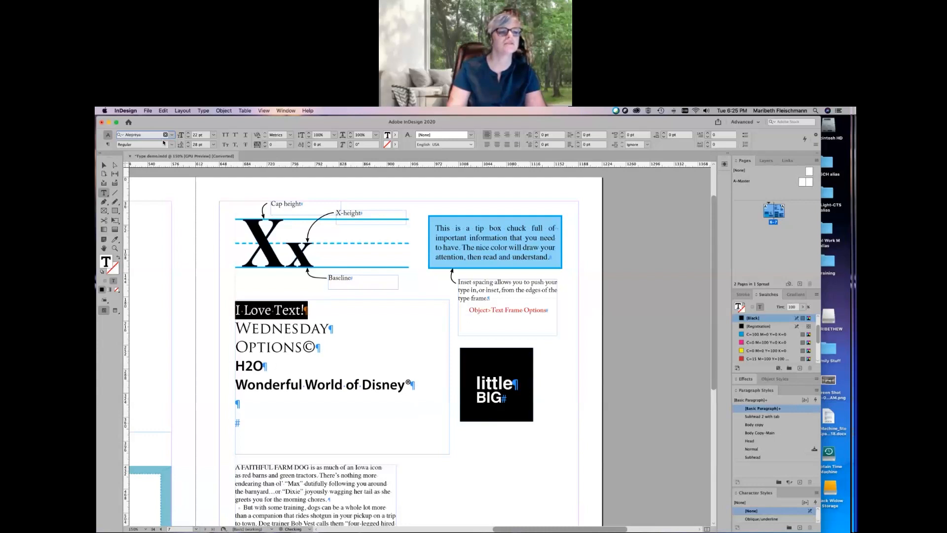
{"action": "key", "text": "Down"}
{"action": "key", "text": "Down"}
{"action": "key", "text": "Down"}
{"action": "key", "text": "Down"}
{"action": "key", "text": "Down"}
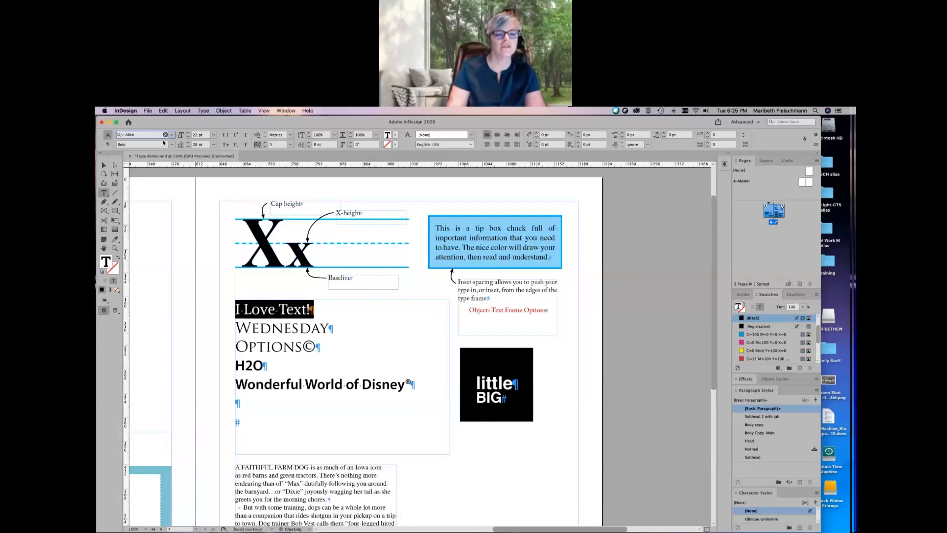
{"action": "key", "text": "Down"}
{"action": "key", "text": "Down"}
{"action": "key", "text": "Down"}
{"action": "key", "text": "Down"}
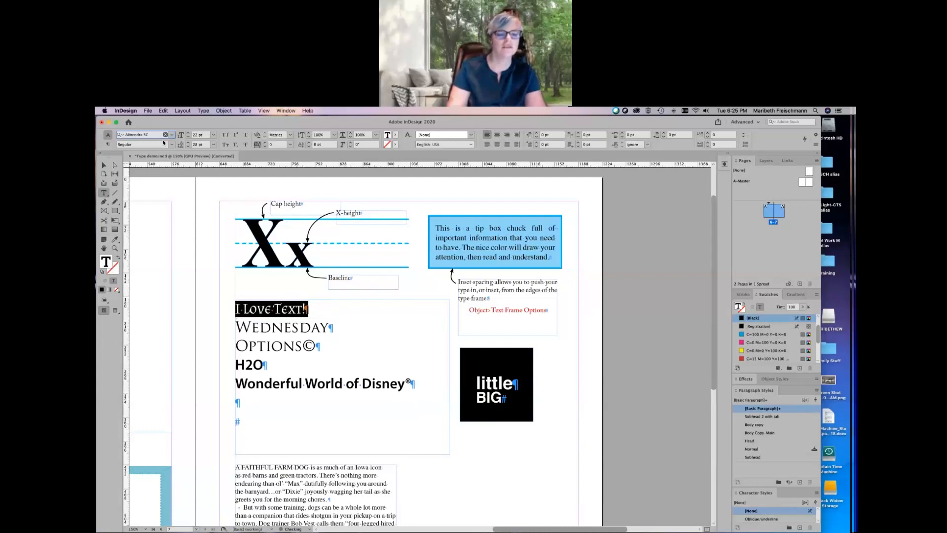
{"action": "key", "text": "Down"}
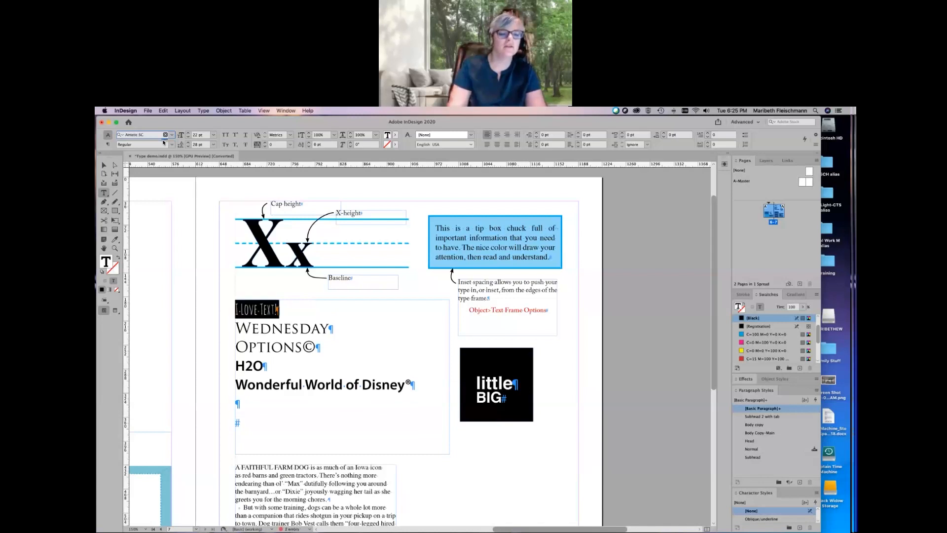
{"action": "key", "text": "Down"}
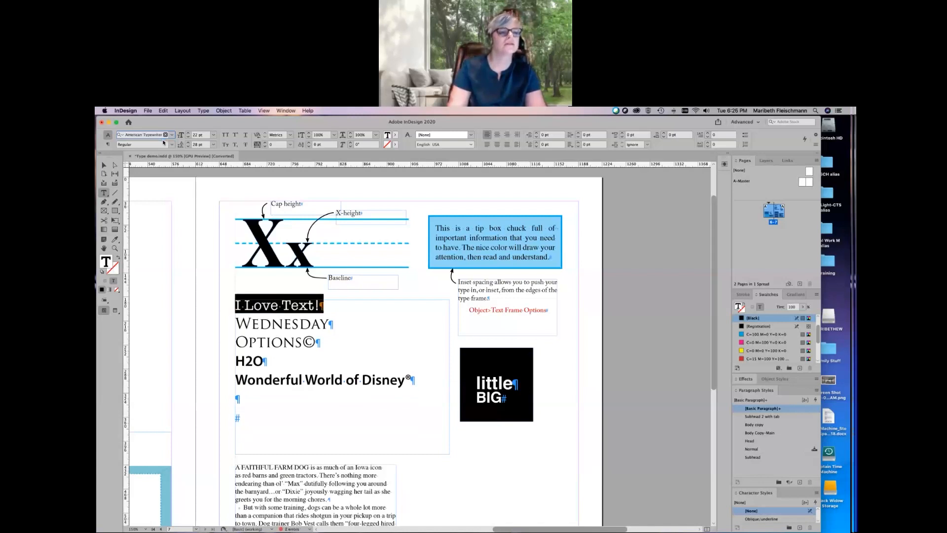
{"action": "key", "text": "Down"}
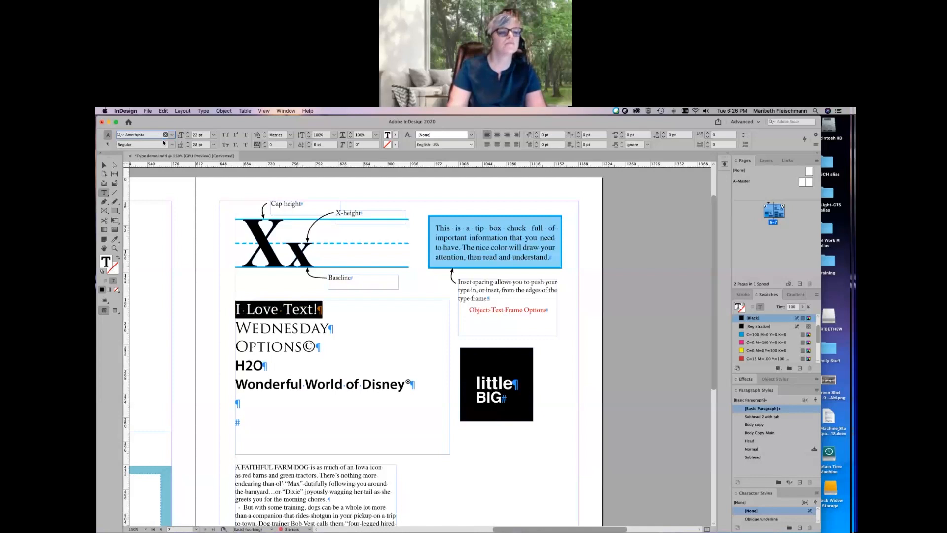
{"action": "key", "text": "Down"}
{"action": "key", "text": "Down"}
{"action": "key", "text": "Down"}
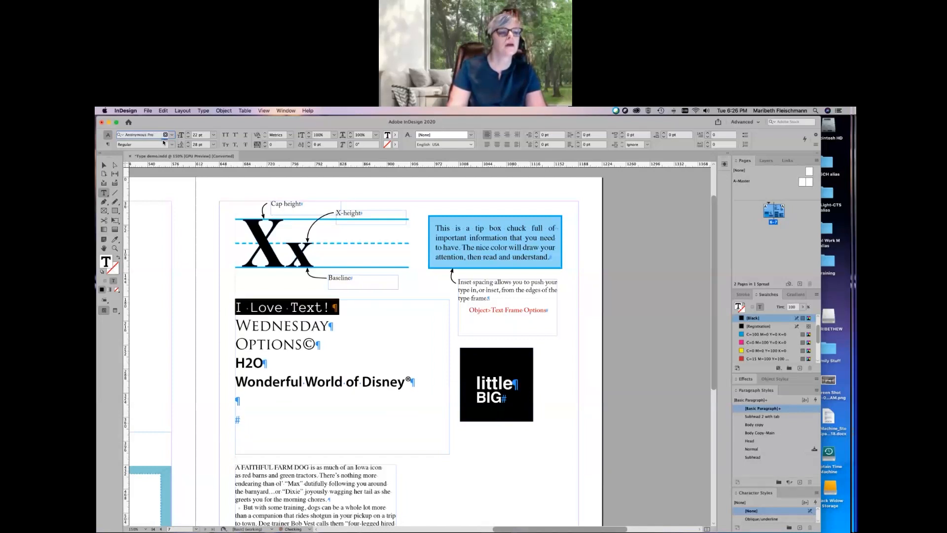
{"action": "key", "text": "Down"}
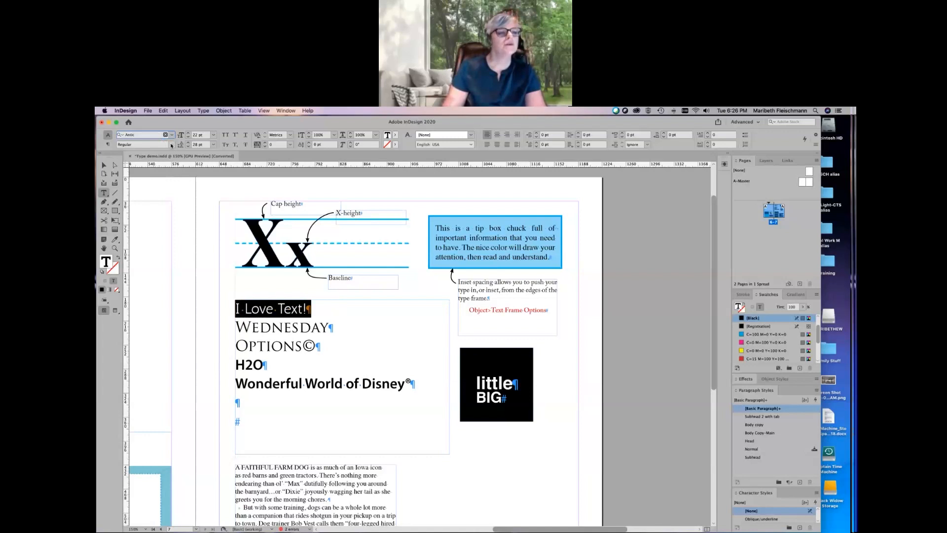
{"action": "left_click", "coordinate": [172, 144]}
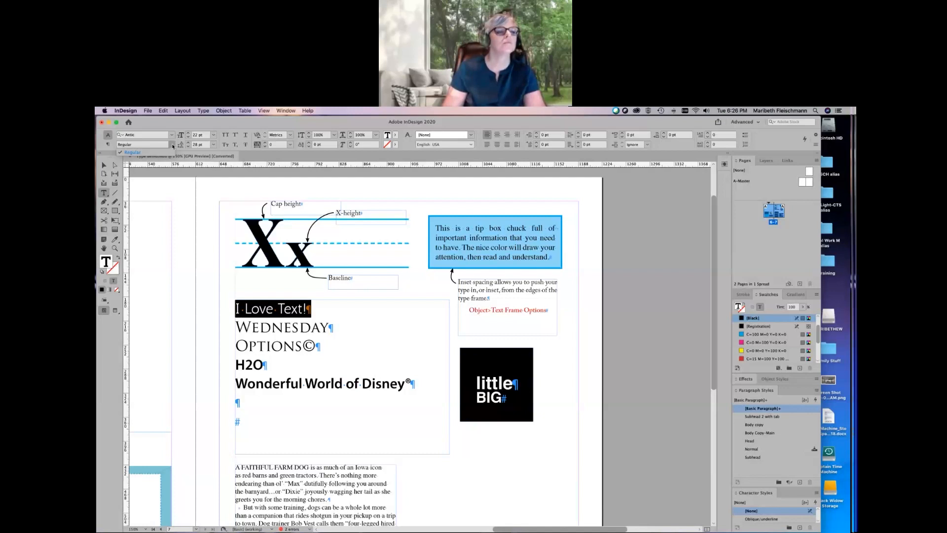
{"action": "left_click", "coordinate": [173, 146]}
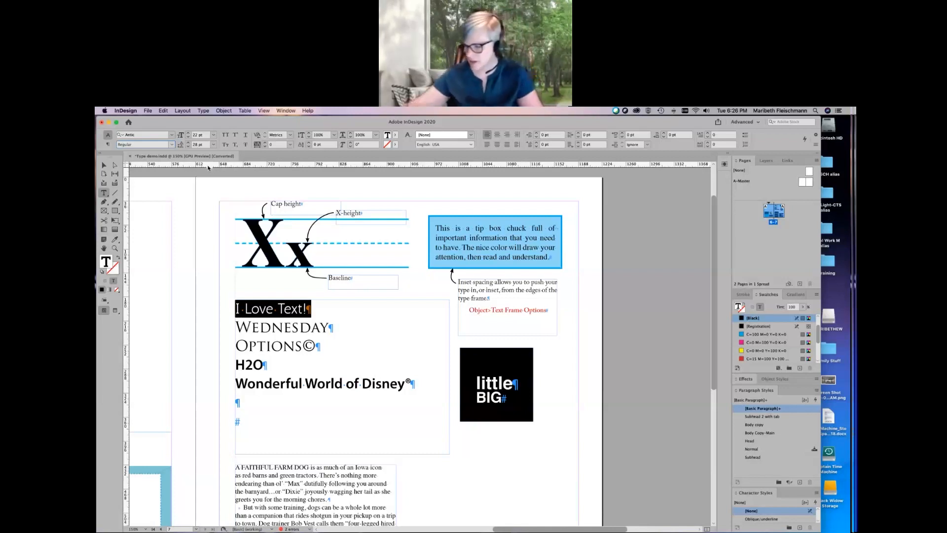
- Search the fonts for Helvetica and apply Helvetica Regular to the selected "I Love Text!" line
{"action": "left_click", "coordinate": [139, 135]}
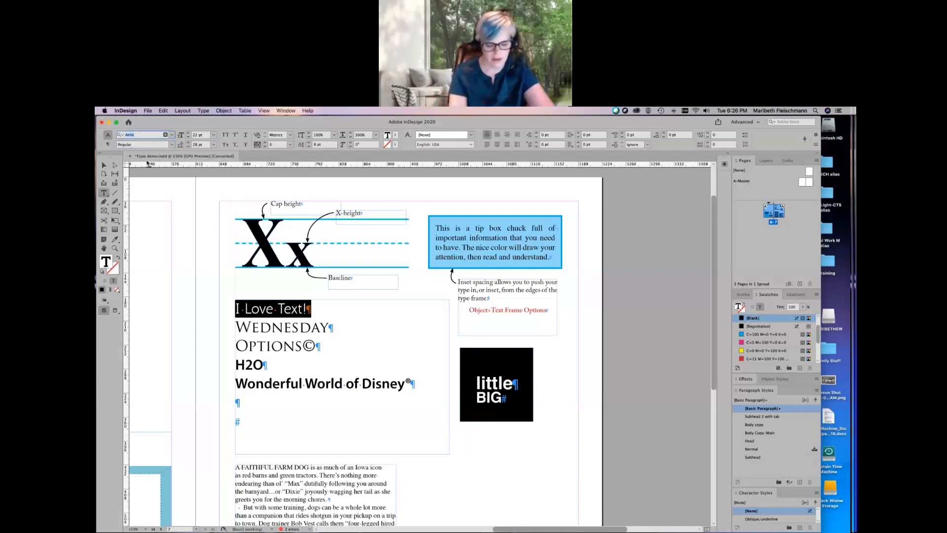
{"action": "type", "text": "Helve"}
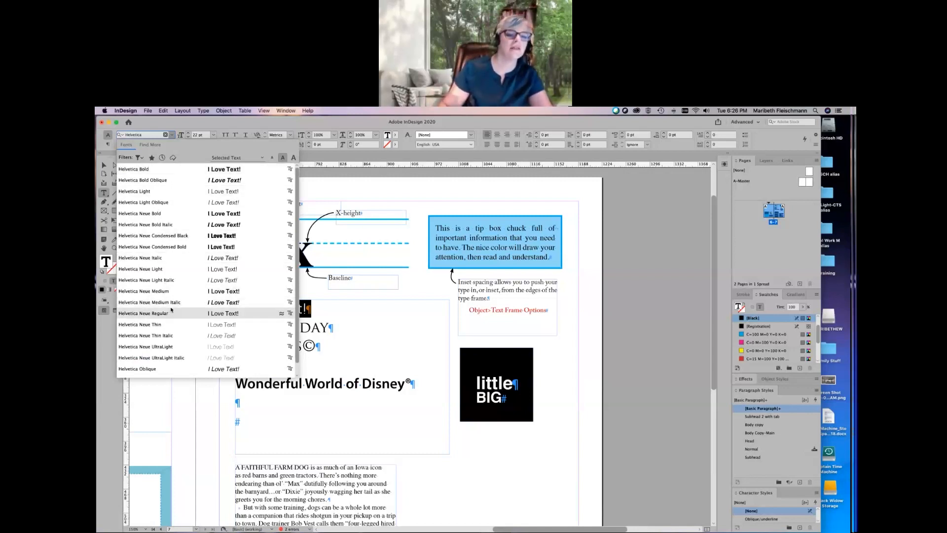
{"action": "scroll", "coordinate": [172, 309], "scroll_direction": "down", "scroll_amount": 1}
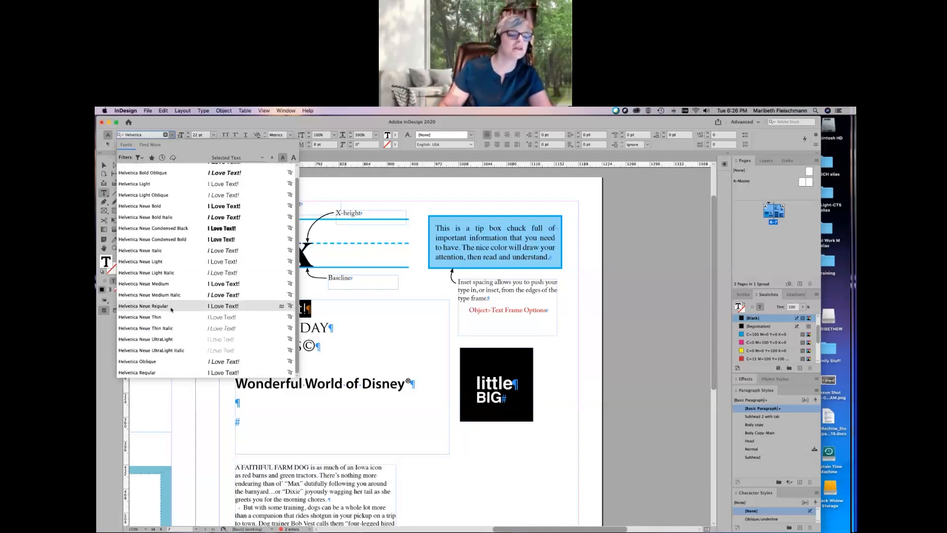
{"action": "left_click", "coordinate": [161, 373]}
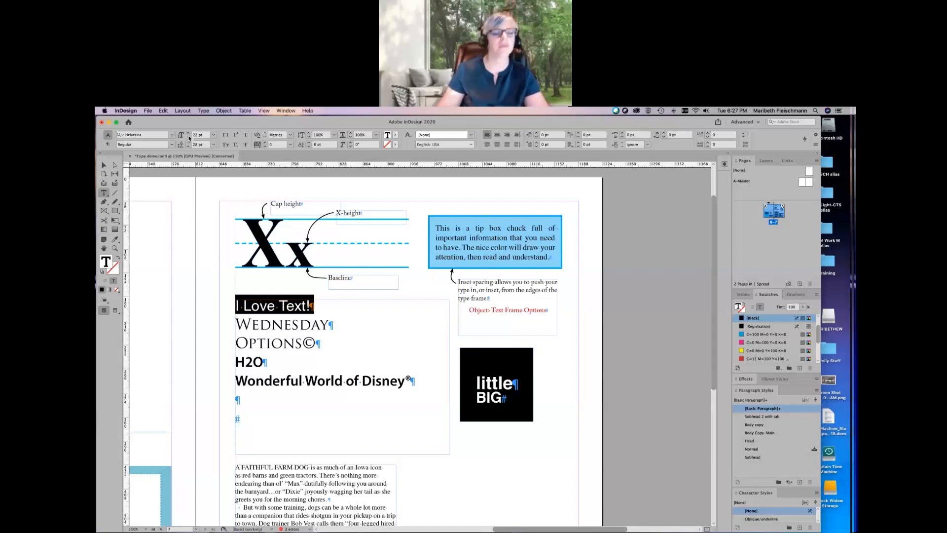
- Choose a 24 pt font size for the "I Love Text!" line and raise it in single-point increments to 39 pt
{"action": "left_click", "coordinate": [213, 135]}
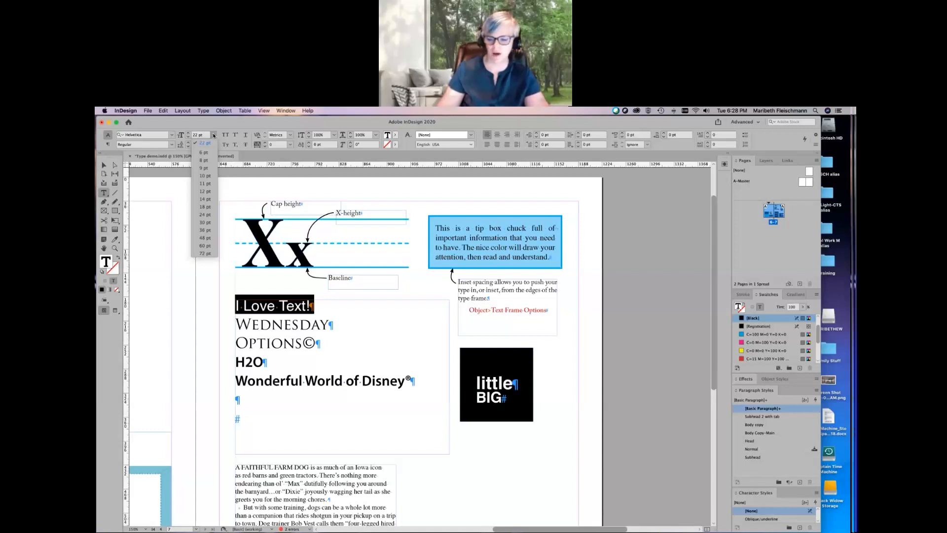
{"action": "left_click", "coordinate": [210, 216]}
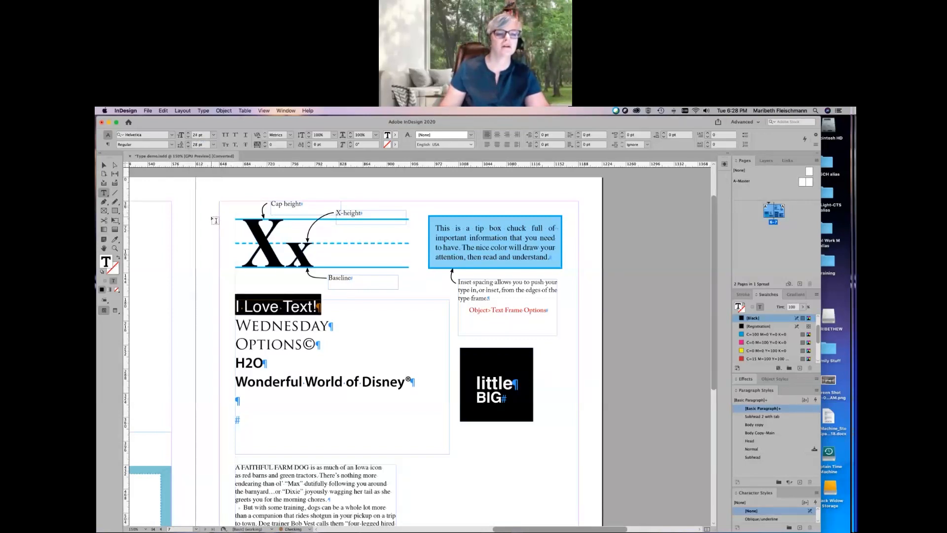
{"action": "left_click", "coordinate": [188, 133]}
{"action": "left_click", "coordinate": [188, 134]}
{"action": "left_click", "coordinate": [188, 133]}
{"action": "left_click", "coordinate": [188, 133]}
{"action": "left_click", "coordinate": [188, 133]}
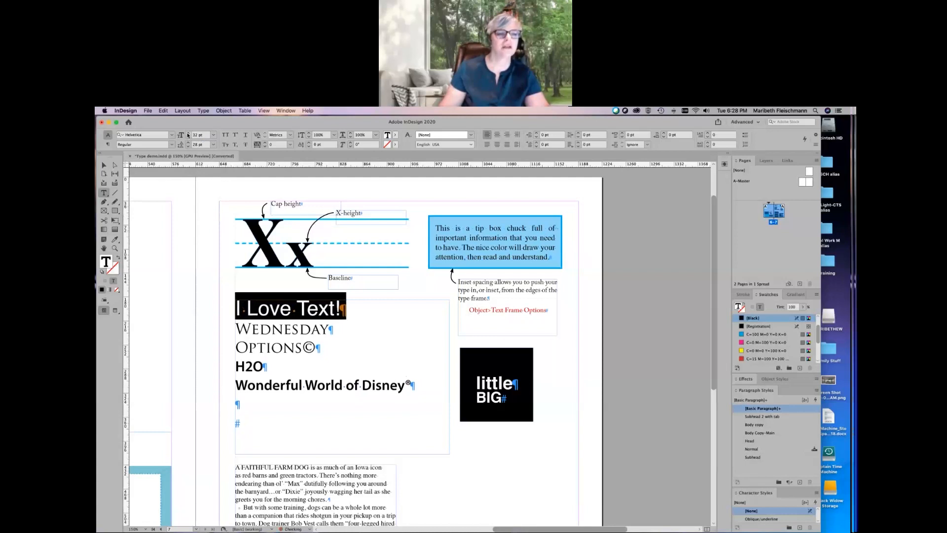
{"action": "left_click", "coordinate": [188, 133]}
{"action": "left_click", "coordinate": [188, 133]}
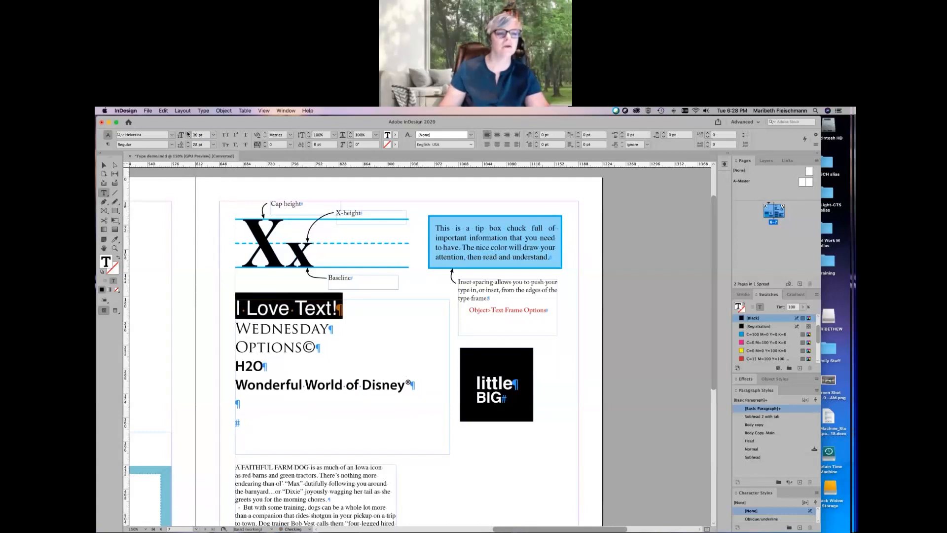
{"action": "left_click", "coordinate": [188, 134]}
{"action": "left_click", "coordinate": [188, 133]}
{"action": "left_click", "coordinate": [188, 133]}
{"action": "left_click", "coordinate": [188, 133]}
{"action": "left_click", "coordinate": [187, 133]}
{"action": "left_click", "coordinate": [188, 133]}
{"action": "left_click", "coordinate": [187, 133]}
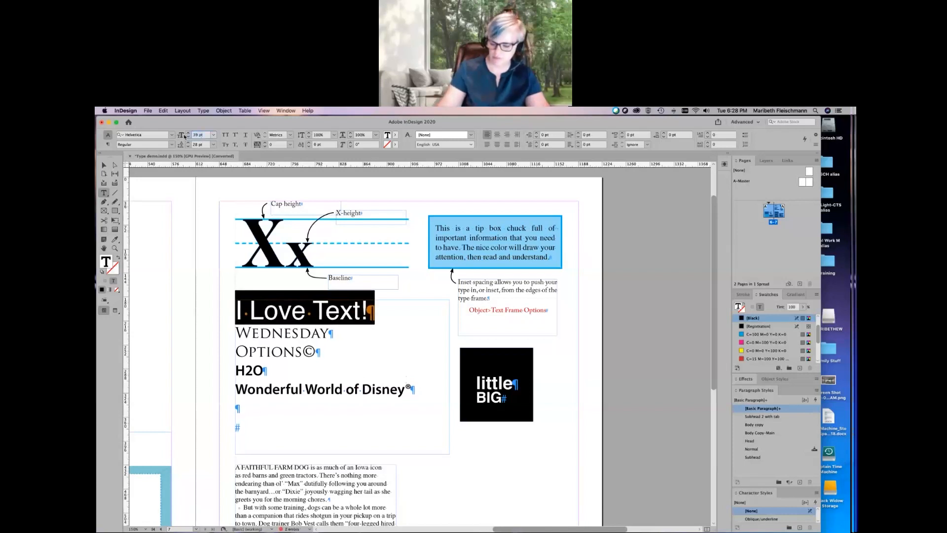
- Try a 300 pt font size on the "I Love Text!" line and undo it
{"action": "type", "text": "300"}
{"action": "key", "text": "Return"}
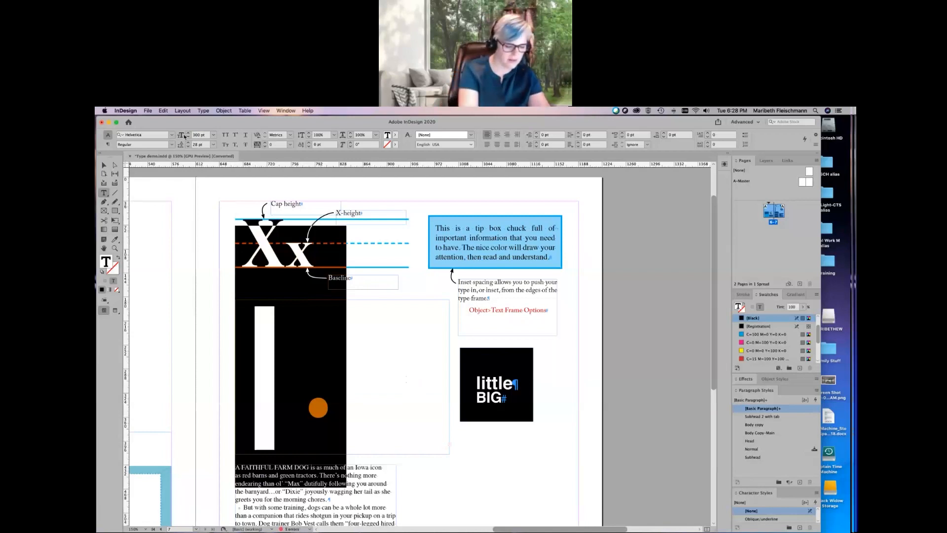
{"action": "key", "text": "super+z"}
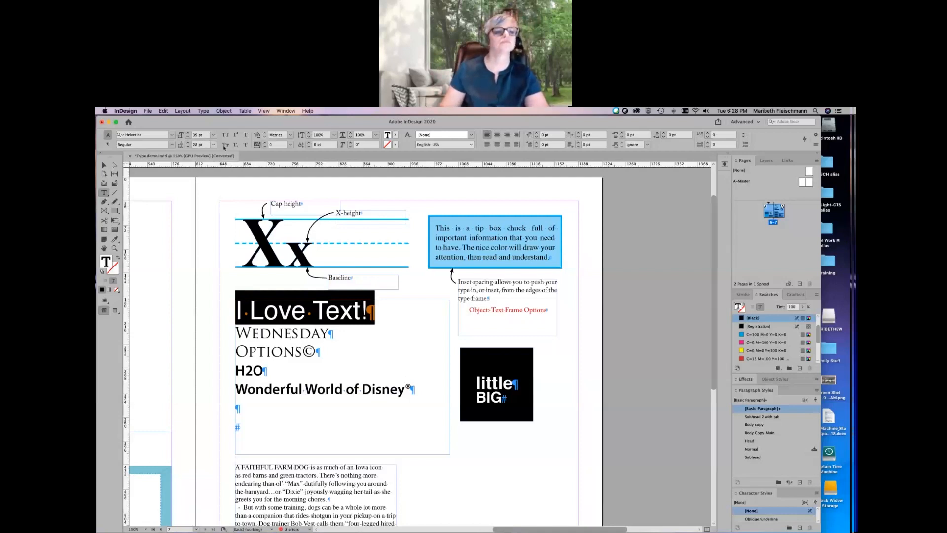
- Reduce the "I Love Text!" line's font size to 38 pt and set its leading to 40 pt
{"action": "left_click", "coordinate": [188, 137]}
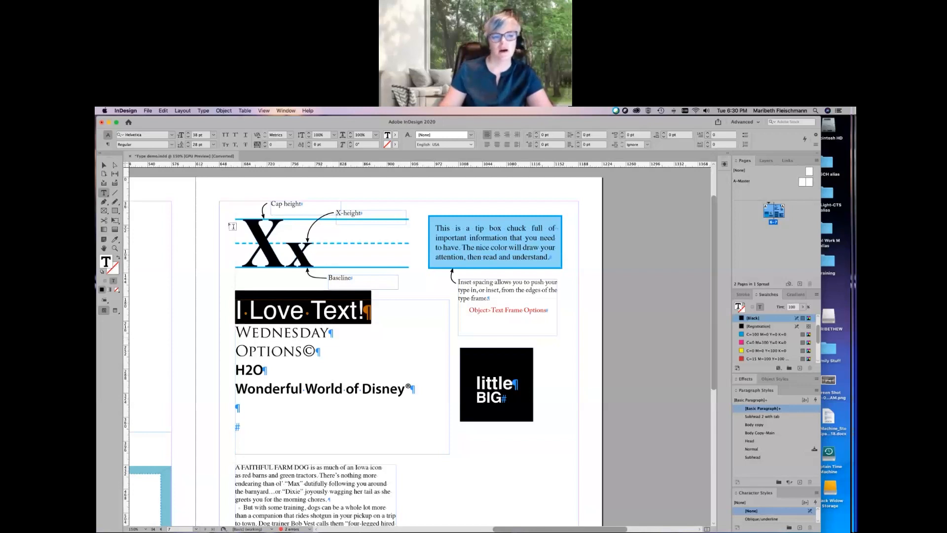
{"action": "left_click", "coordinate": [200, 145]}
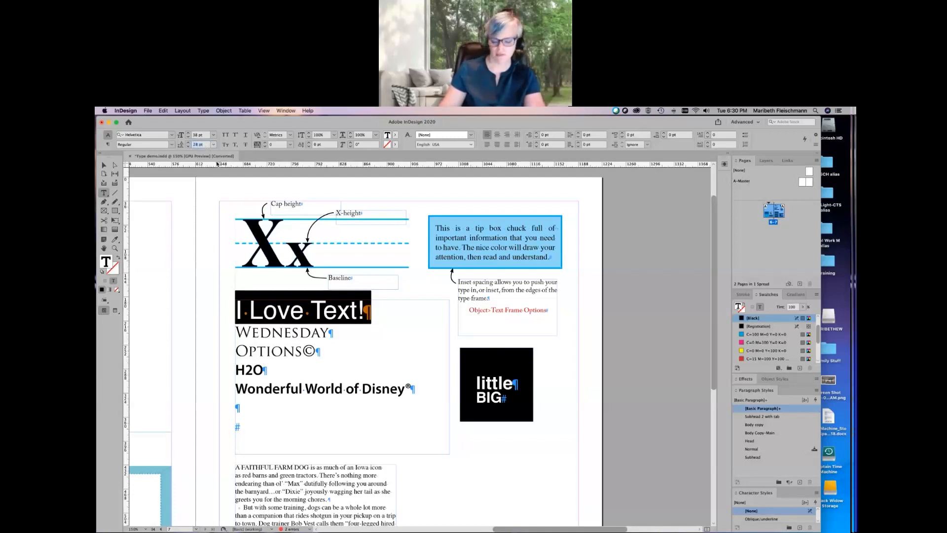
{"action": "type", "text": "4"}
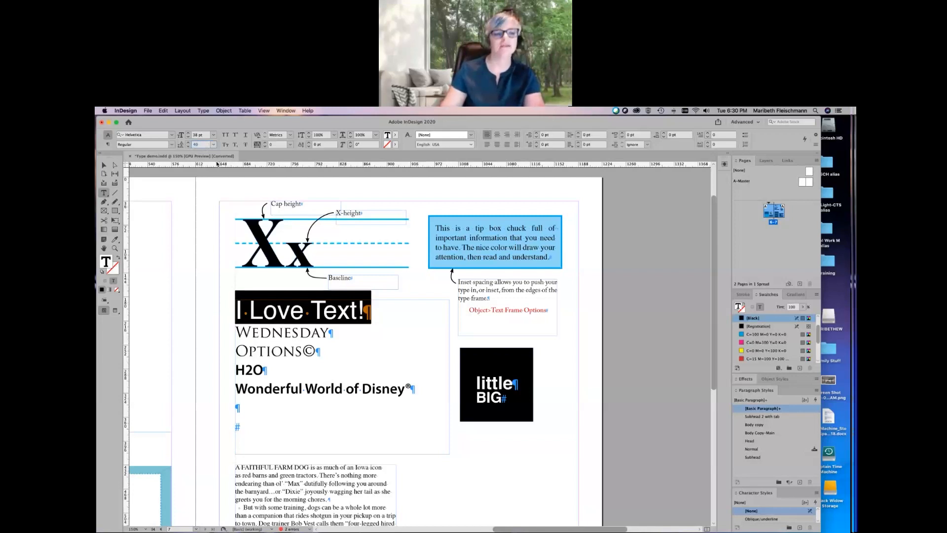
{"action": "type", "text": "0"}
{"action": "key", "text": "Return"}
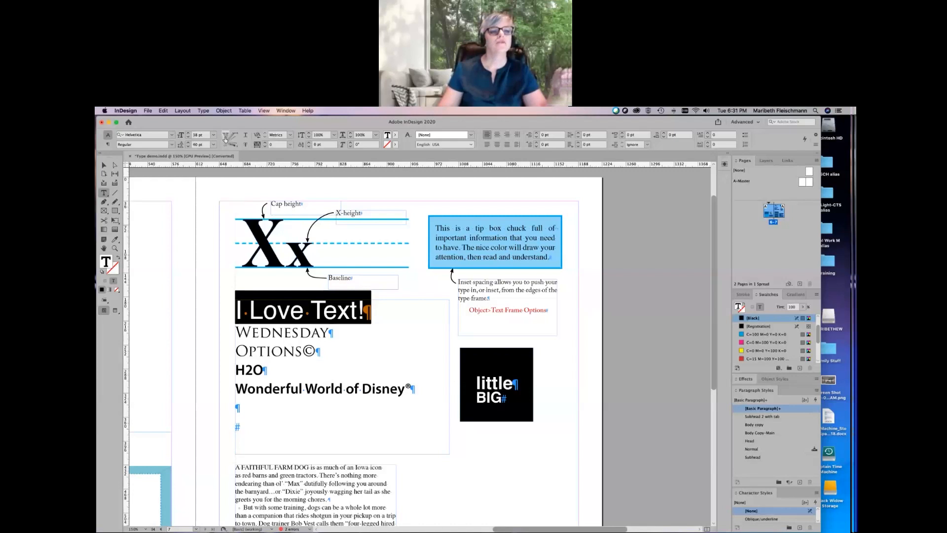
- Toggle All Caps on and off several times for the selected "I Love Text!" line, leaving it off
{"action": "left_click", "coordinate": [225, 136]}
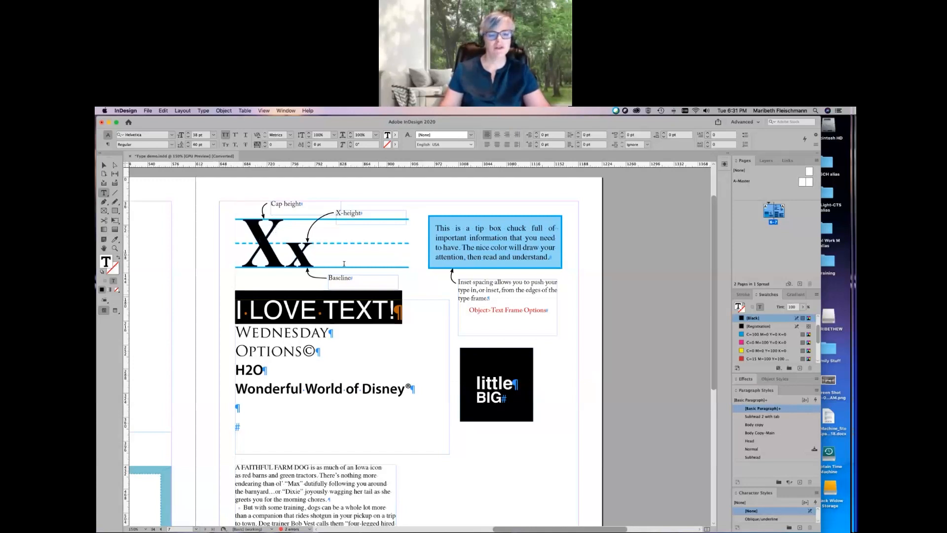
{"action": "left_click", "coordinate": [226, 135]}
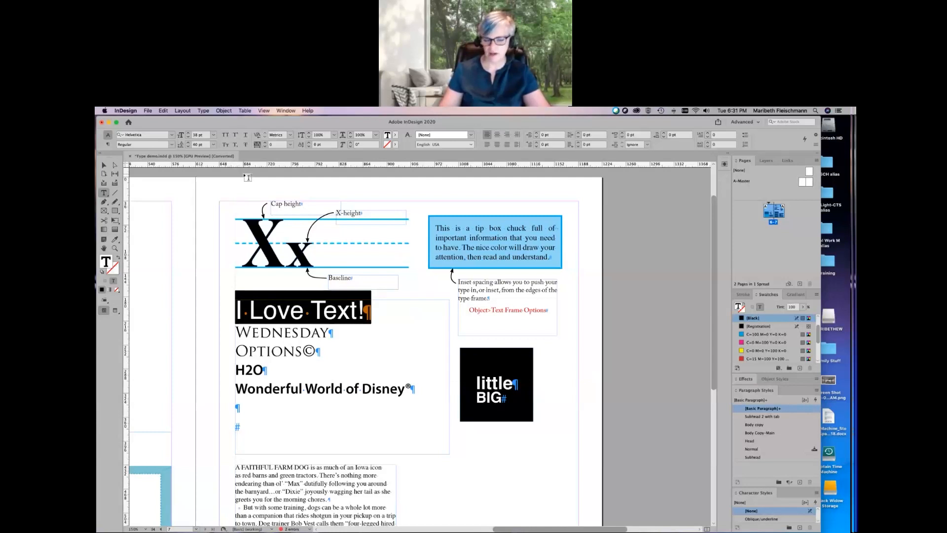
{"action": "left_click", "coordinate": [225, 134]}
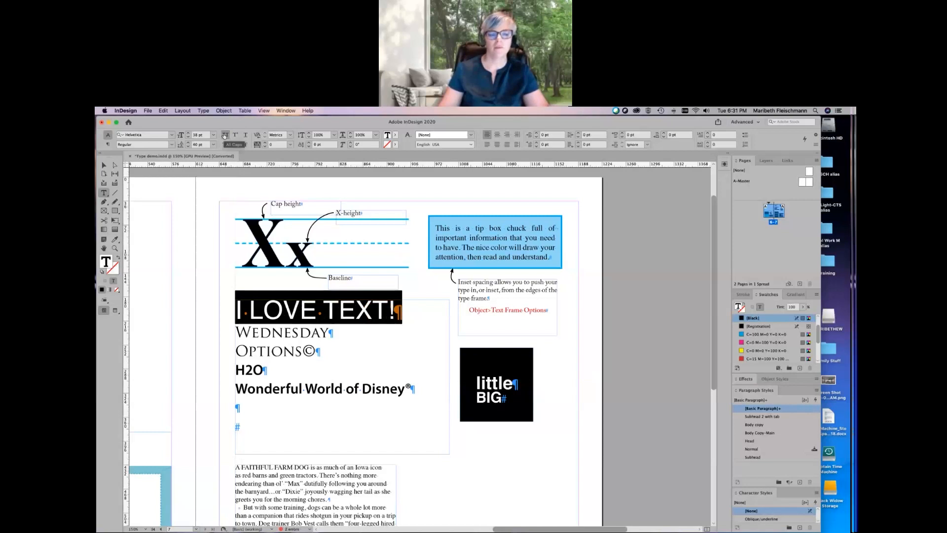
{"action": "left_click", "coordinate": [225, 136]}
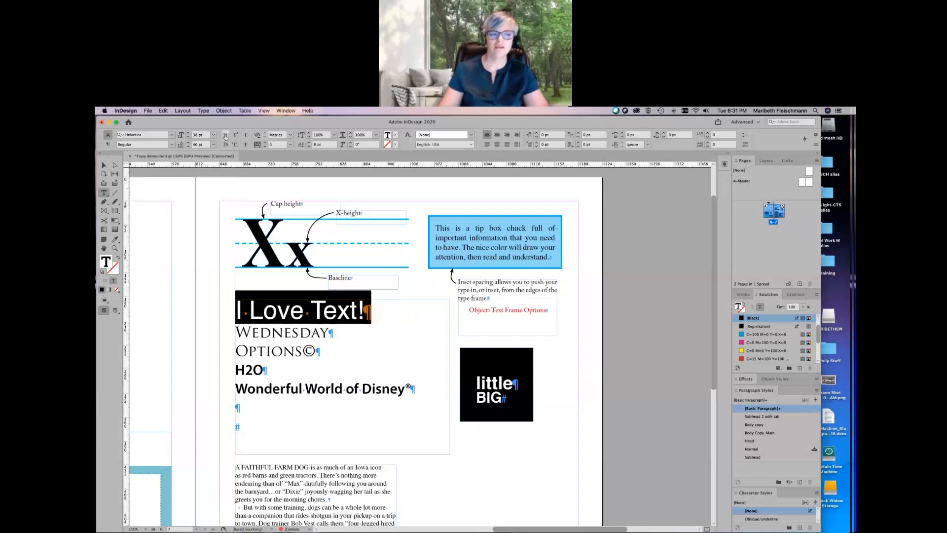
{"action": "left_click", "coordinate": [225, 135]}
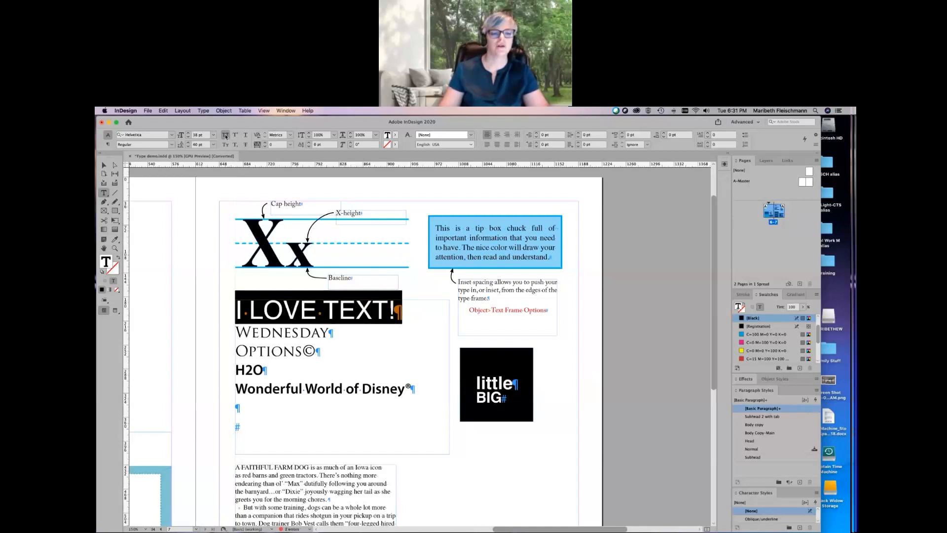
{"action": "left_click", "coordinate": [224, 135]}
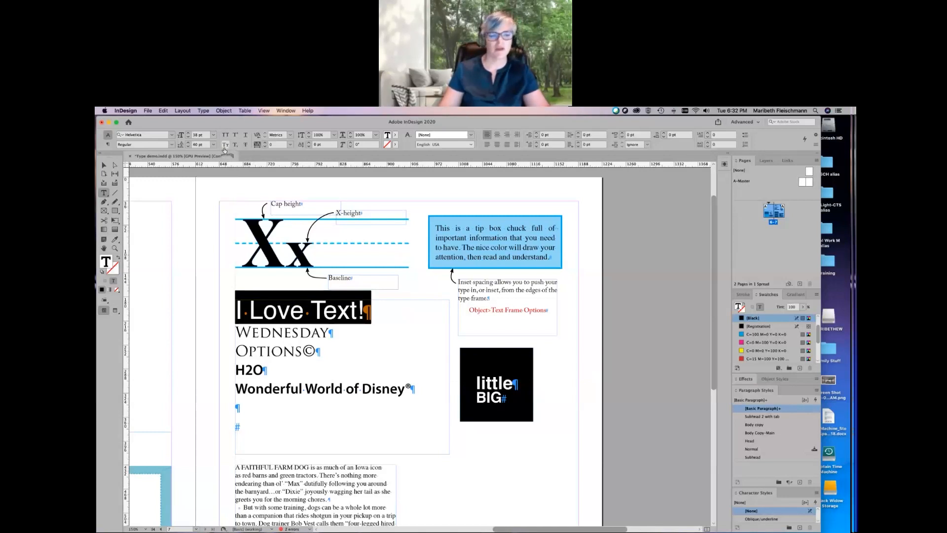
- Toggle Small Caps on and off for the selected "I Love Text!" line, leaving it off
{"action": "left_click", "coordinate": [225, 145]}
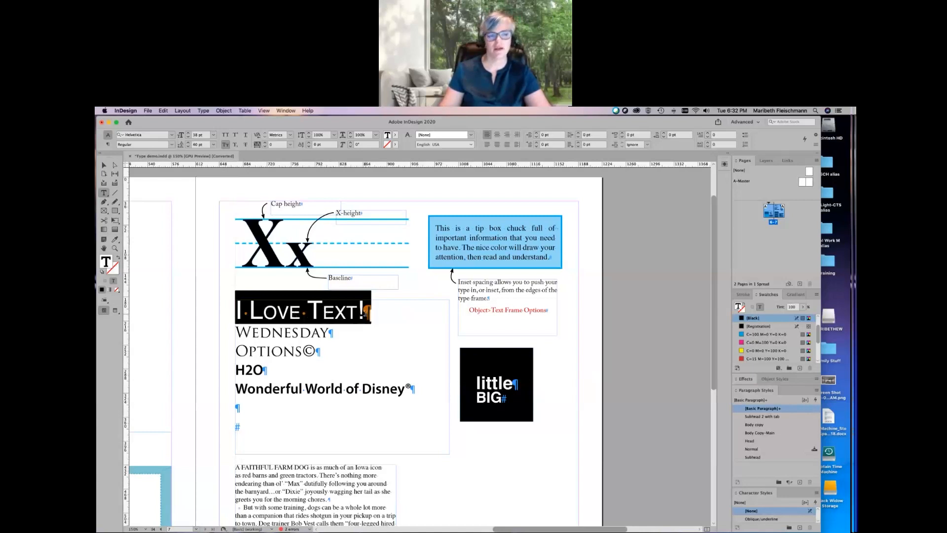
{"action": "left_click", "coordinate": [224, 148]}
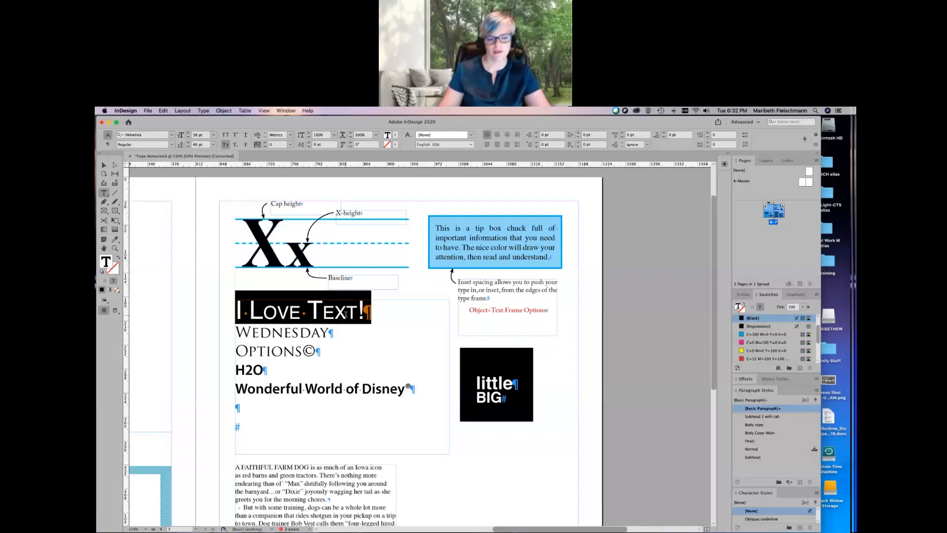
{"action": "left_click", "coordinate": [224, 145]}
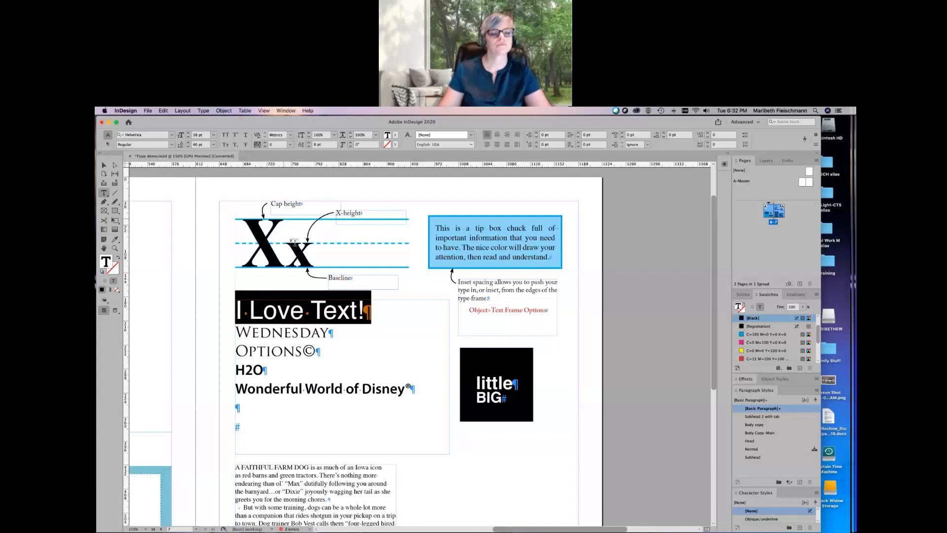
{"action": "left_click", "coordinate": [344, 336]}
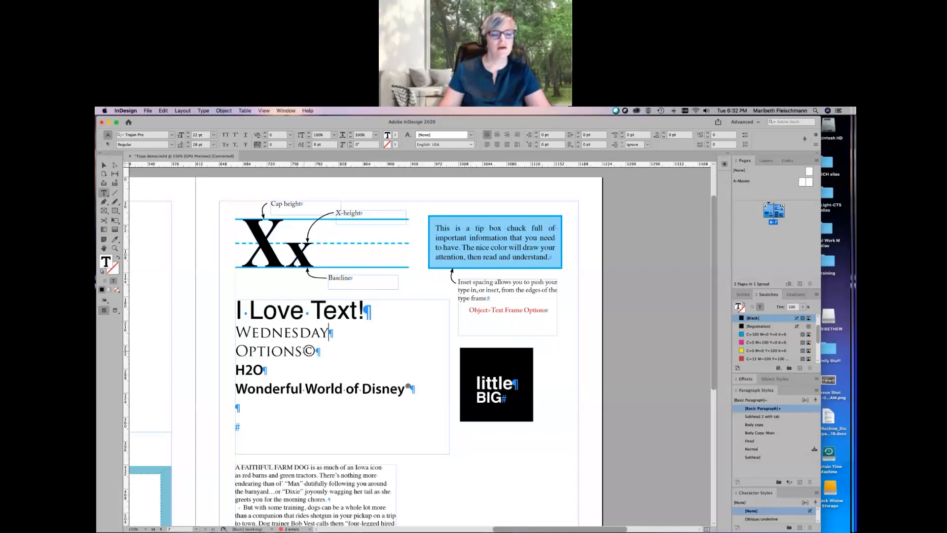
- Apply Superscript to the © symbol at the end of the "Options" line
{"action": "left_click_drag", "start_coordinate": [302, 351], "coordinate": [315, 351]}
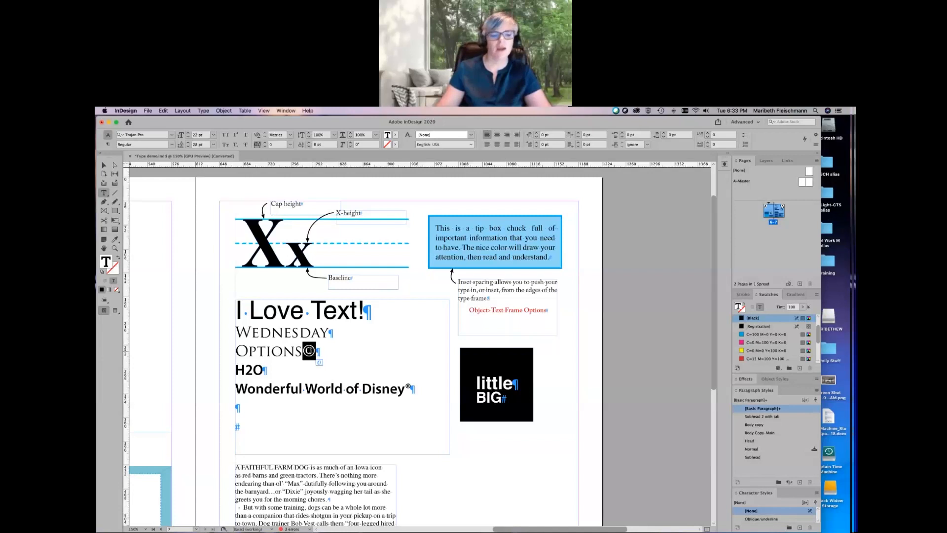
{"action": "left_click", "coordinate": [235, 137]}
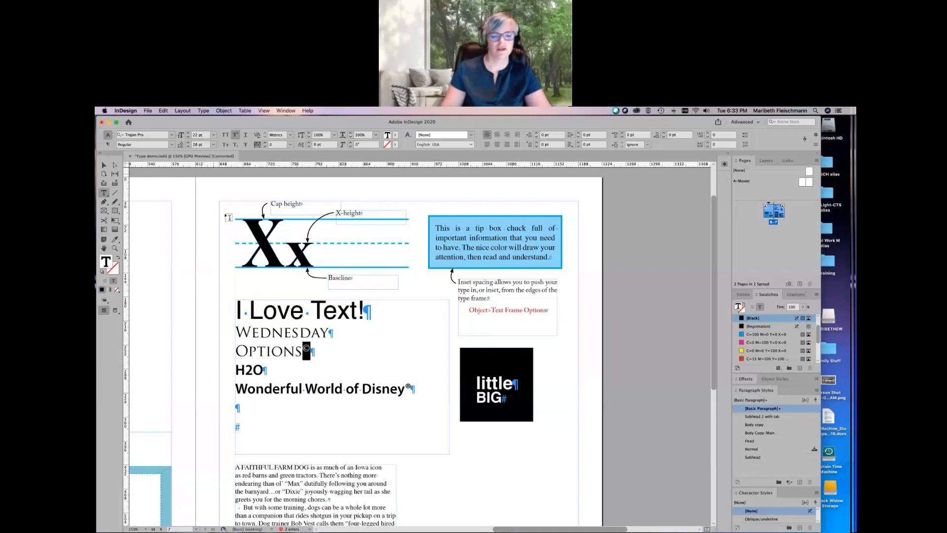
{"action": "left_click", "coordinate": [236, 138]}
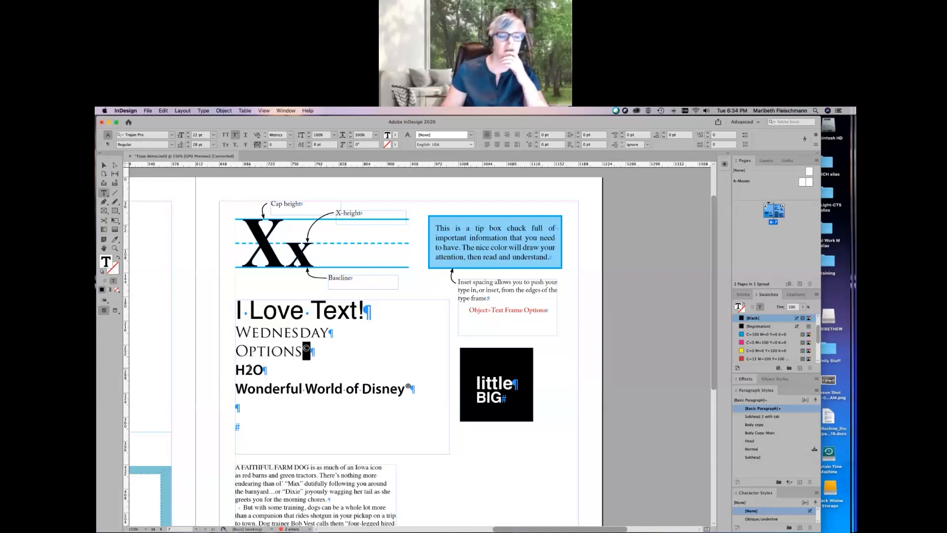
- Apply Subscript to the 2 in "H2O" and deselect it
{"action": "left_click_drag", "start_coordinate": [248, 370], "coordinate": [254, 370]}
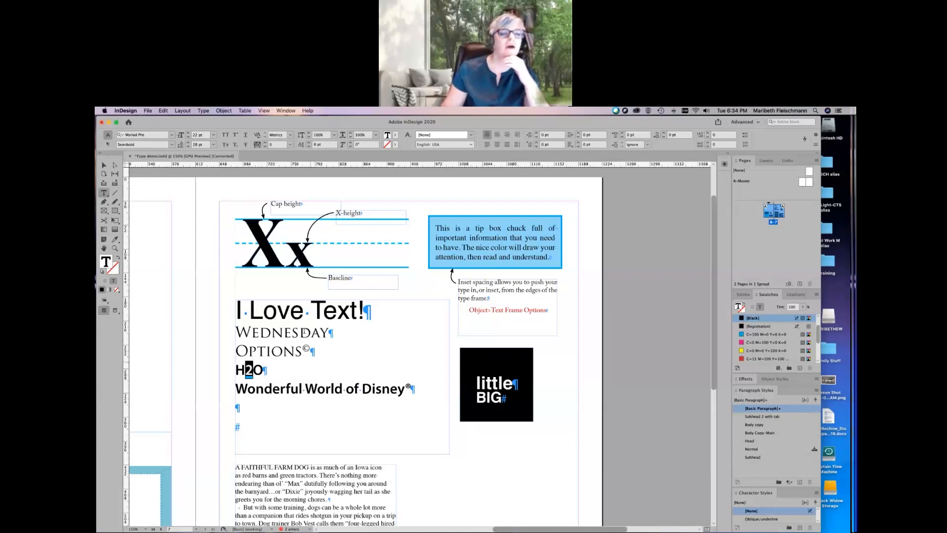
{"action": "left_click", "coordinate": [236, 144]}
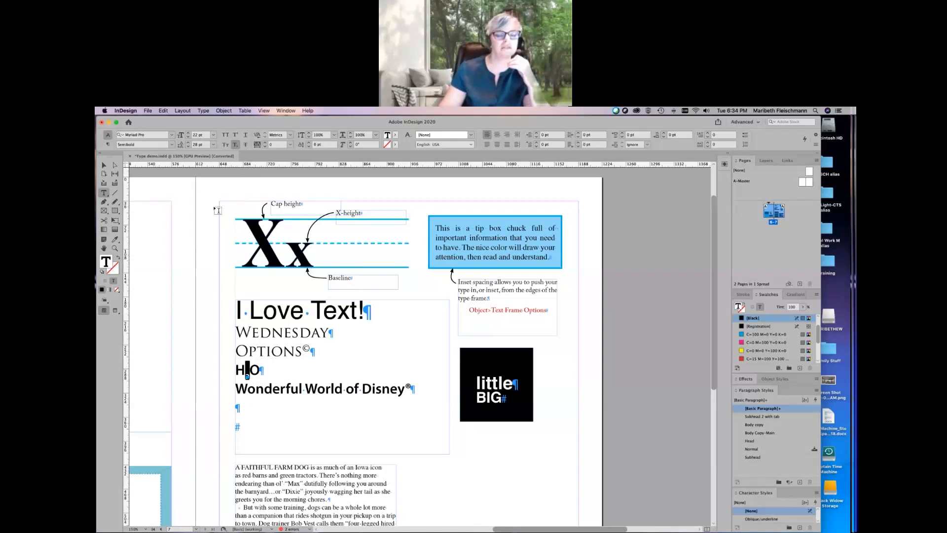
{"action": "left_click", "coordinate": [317, 366]}
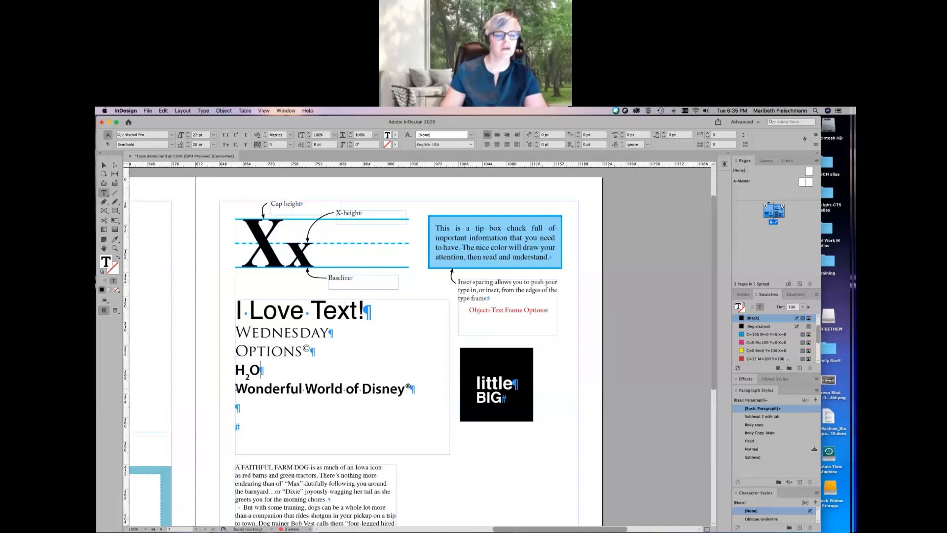
- Select the "Wonderful World of Disney" line and try Underline and Strikethrough on it, turning each off again
{"action": "left_click_drag", "start_coordinate": [235, 389], "coordinate": [415, 387]}
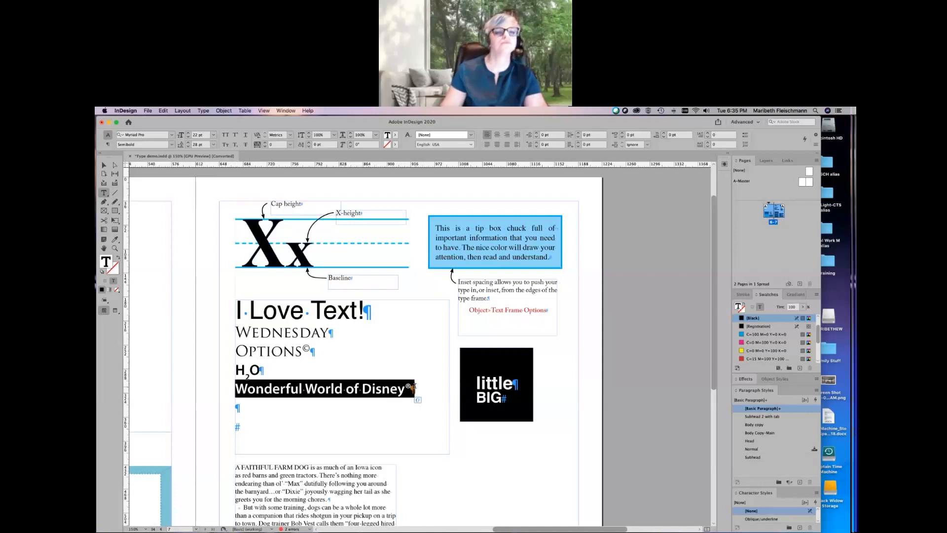
{"action": "left_click", "coordinate": [245, 136]}
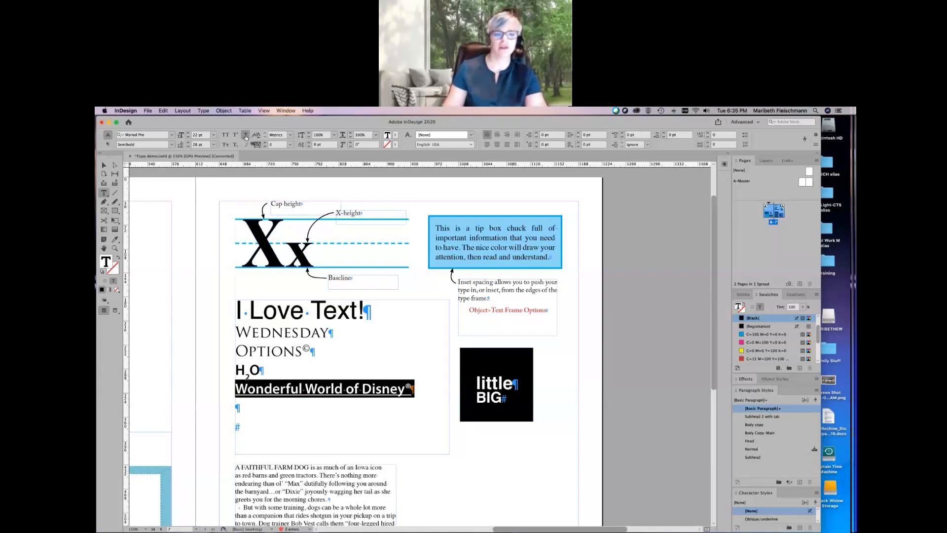
{"action": "left_click", "coordinate": [245, 136]}
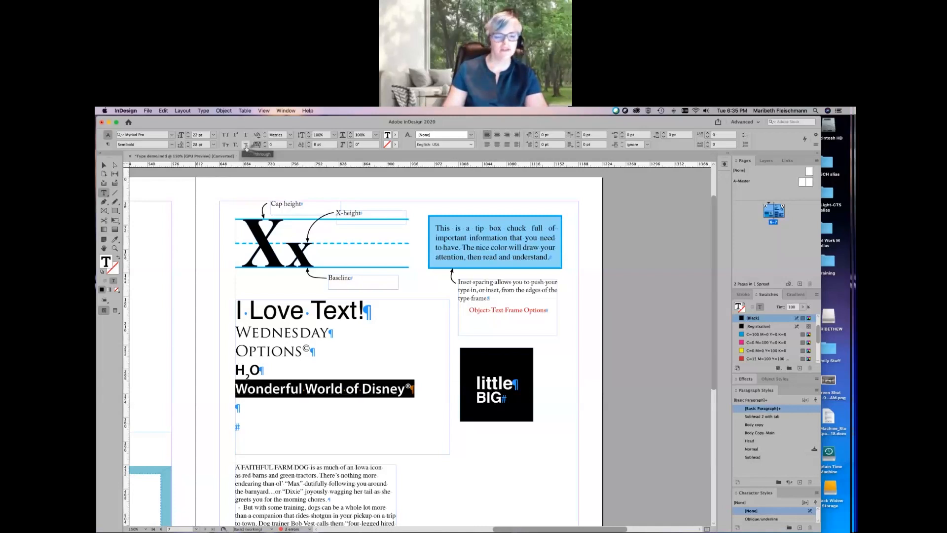
{"action": "left_click", "coordinate": [245, 146]}
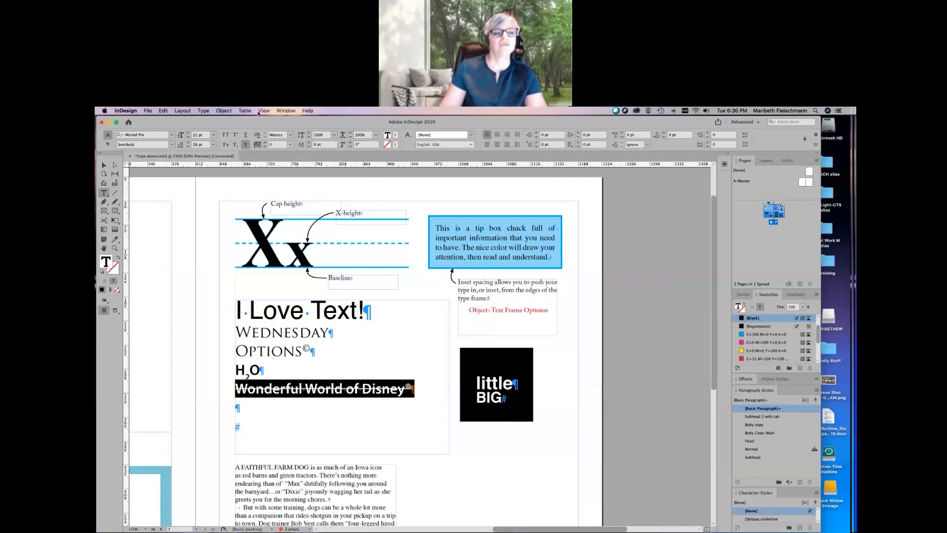
{"action": "left_click", "coordinate": [245, 144]}
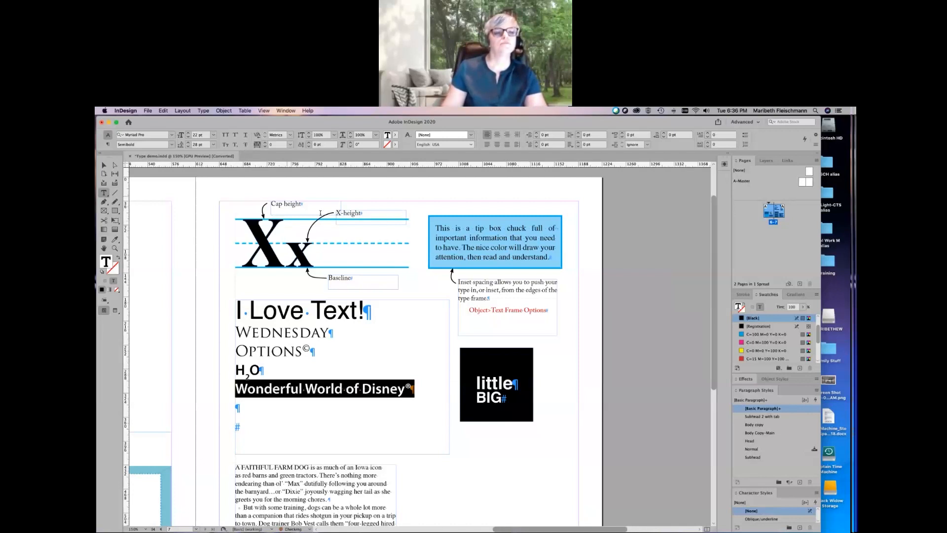
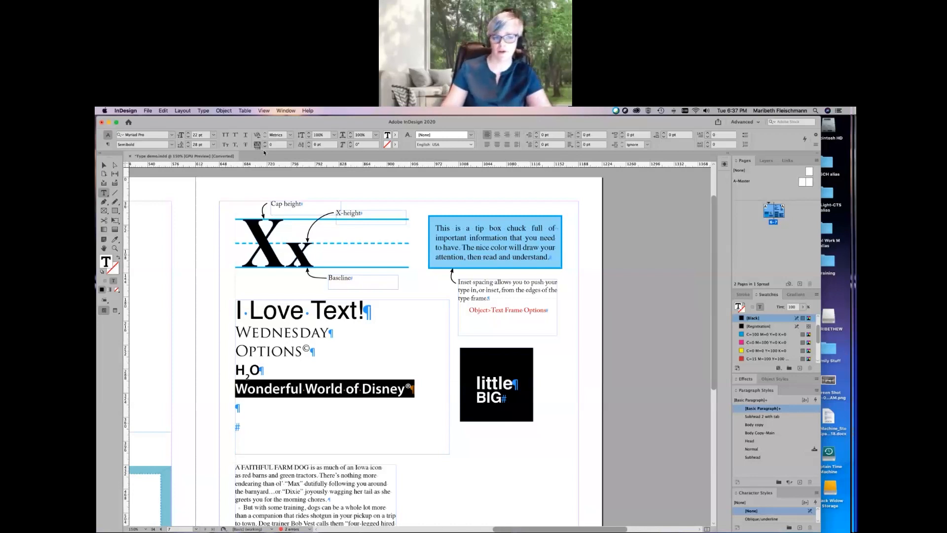
- Try tracking values of 50 and 100 on the selected "Wonderful World of Disney" line
{"action": "left_click", "coordinate": [290, 144]}
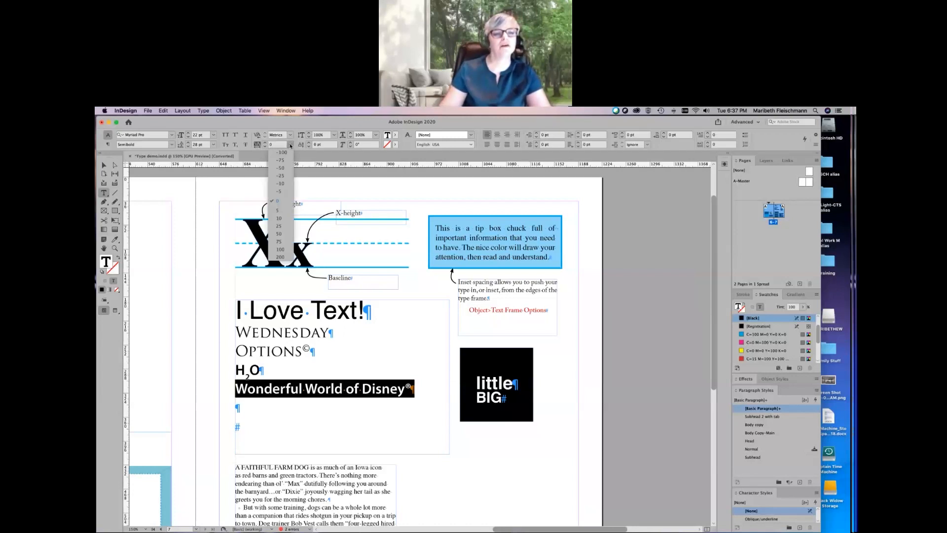
{"action": "left_click", "coordinate": [279, 233]}
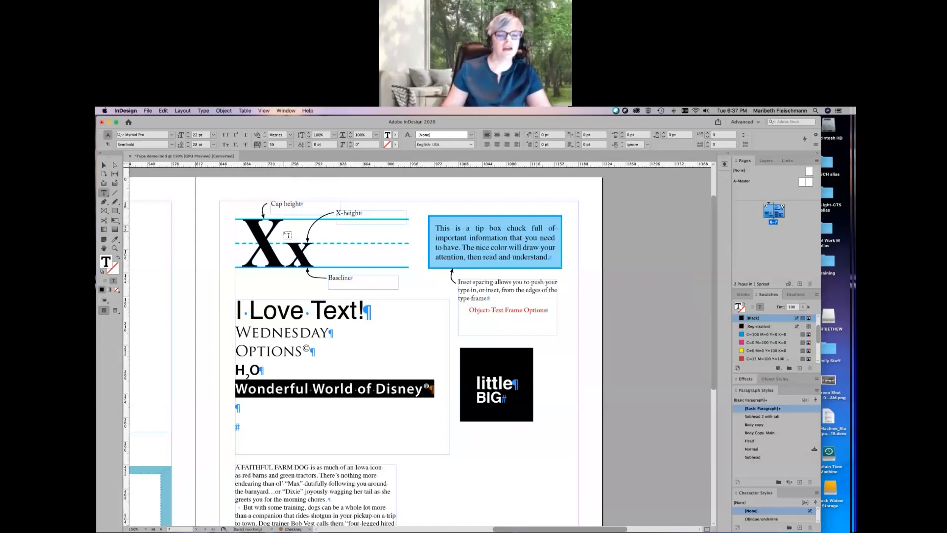
{"action": "left_click", "coordinate": [290, 145]}
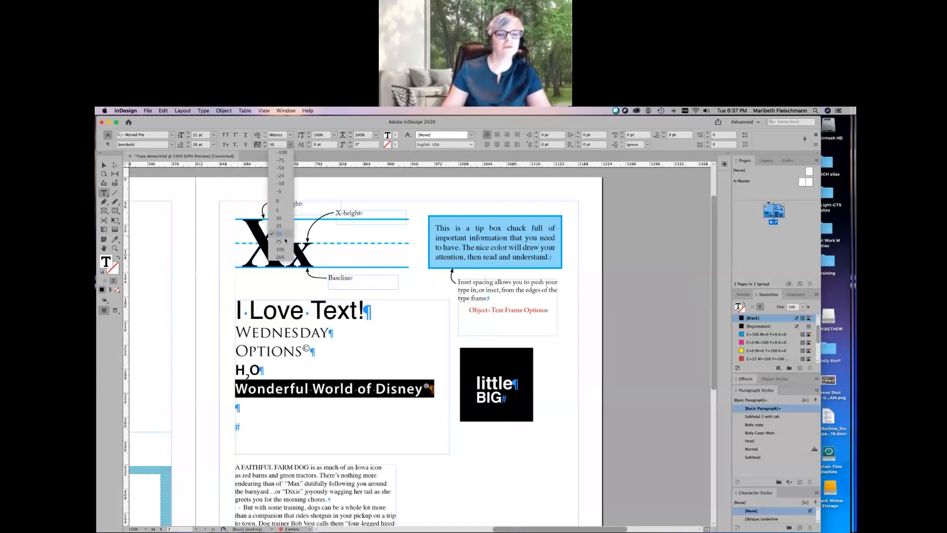
{"action": "left_click", "coordinate": [285, 249]}
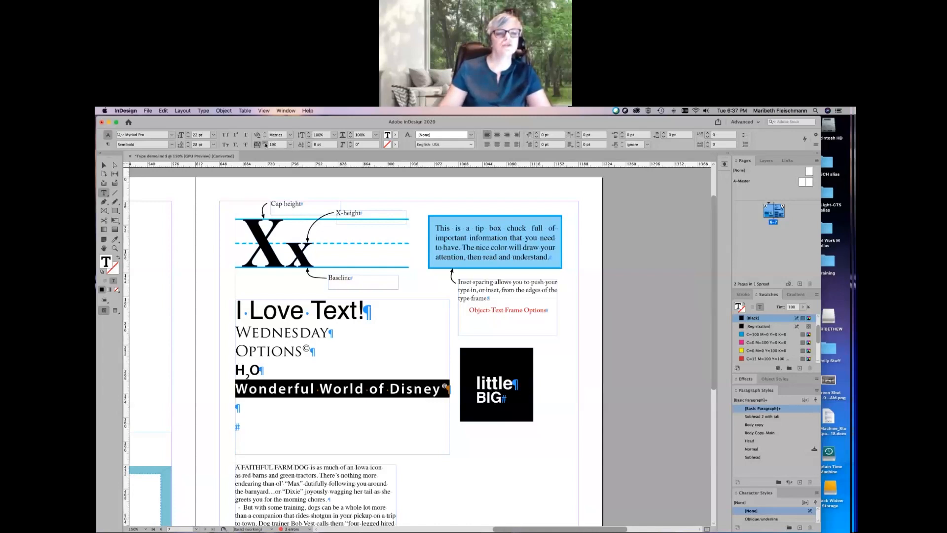
- Raise the "Wonderful World of Disney" line's tracking by three increments and lower it back to 100
{"action": "left_click", "coordinate": [266, 143]}
{"action": "left_click", "coordinate": [266, 143]}
{"action": "left_click", "coordinate": [266, 143]}
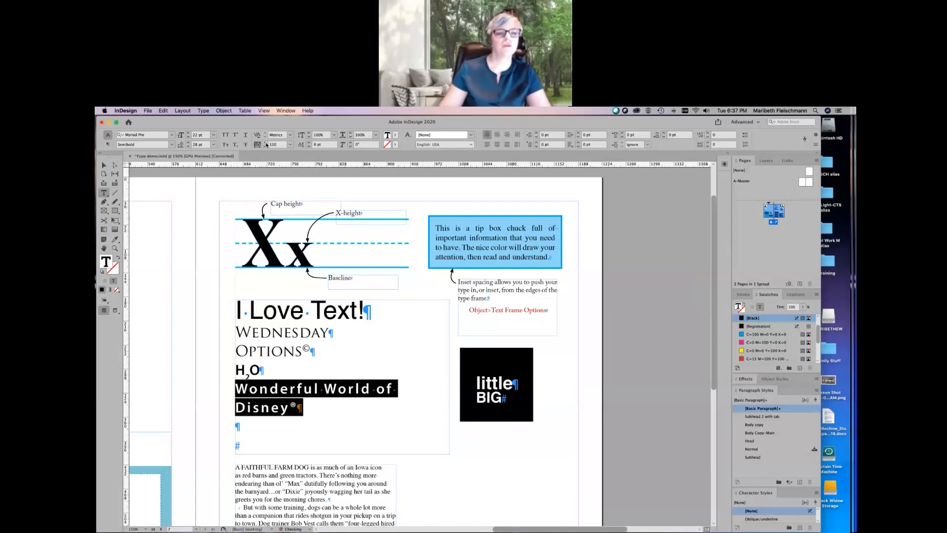
{"action": "left_click", "coordinate": [265, 146]}
{"action": "left_click", "coordinate": [266, 146]}
{"action": "left_click", "coordinate": [265, 146]}
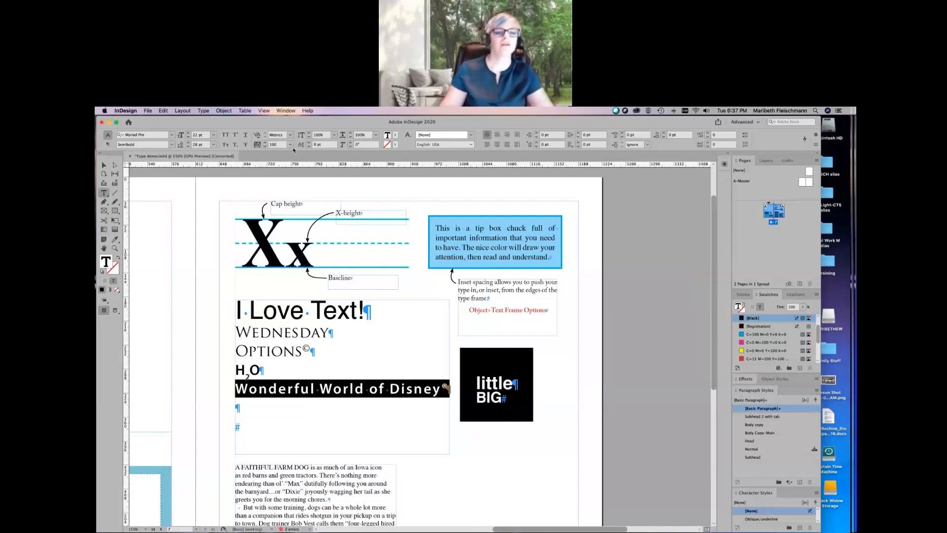
- Try tracking values of -25, -50 and -100 on the "Wonderful World of Disney" line and reset its tracking to 0
{"action": "left_click", "coordinate": [290, 145]}
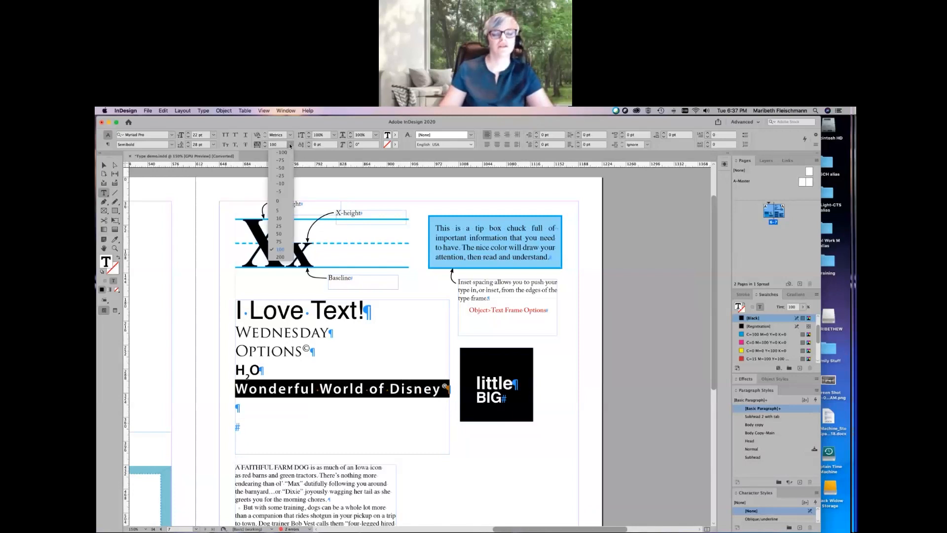
{"action": "left_click", "coordinate": [290, 145]}
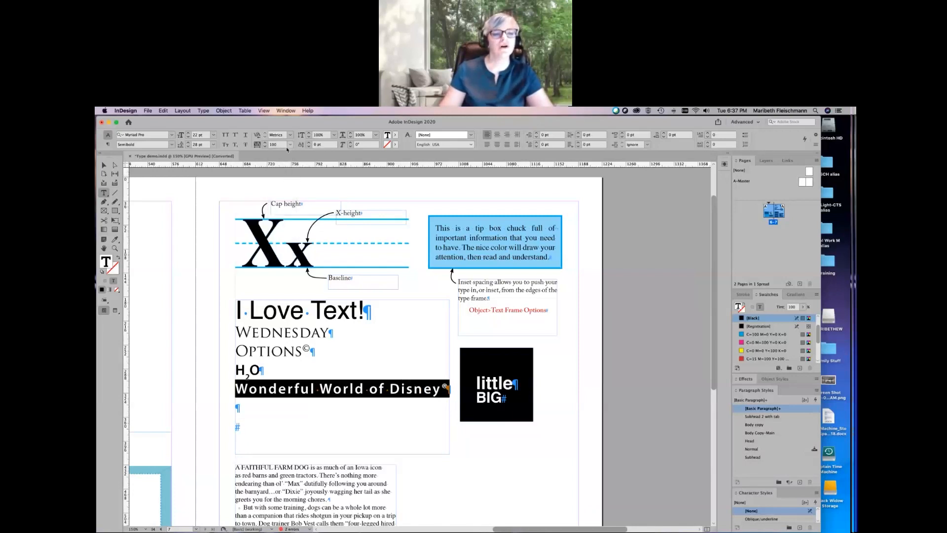
{"action": "left_click", "coordinate": [290, 144]}
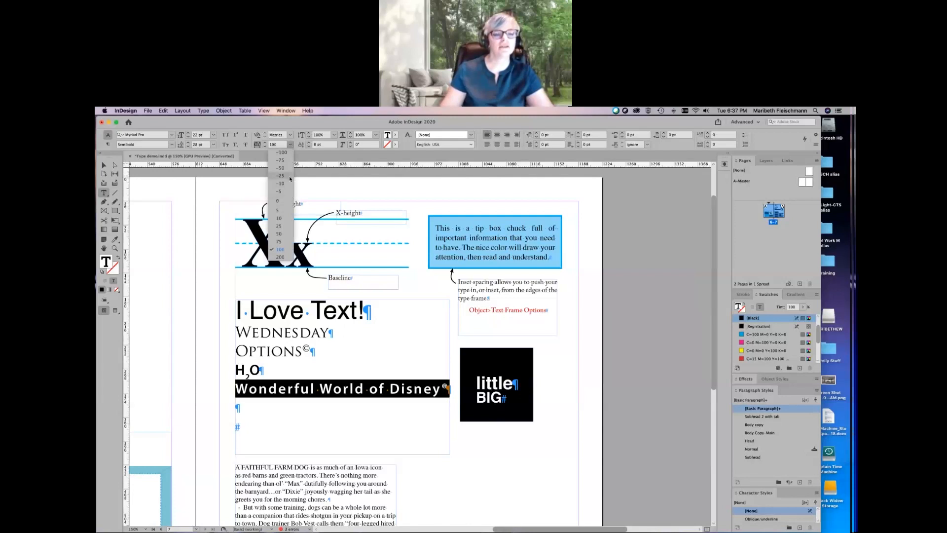
{"action": "left_click", "coordinate": [289, 175]}
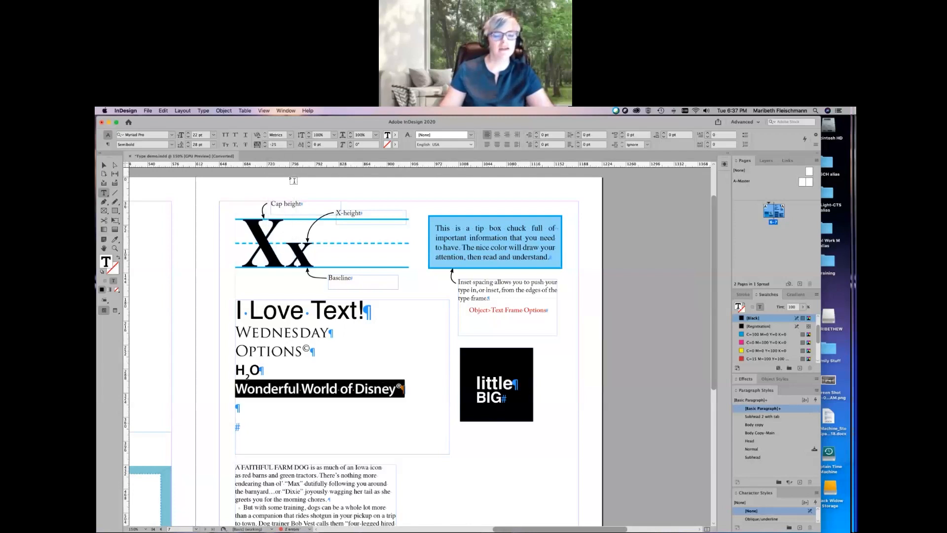
{"action": "left_click", "coordinate": [290, 145]}
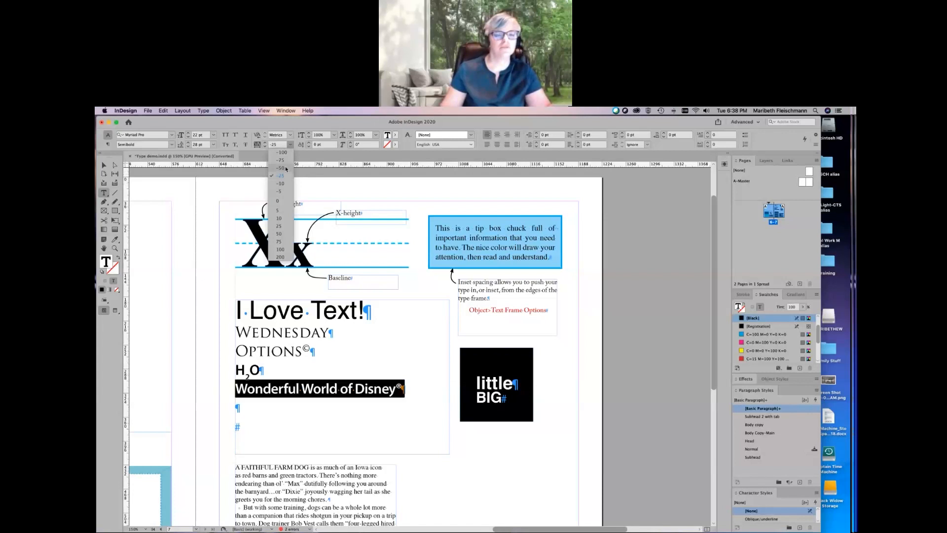
{"action": "left_click", "coordinate": [280, 167]}
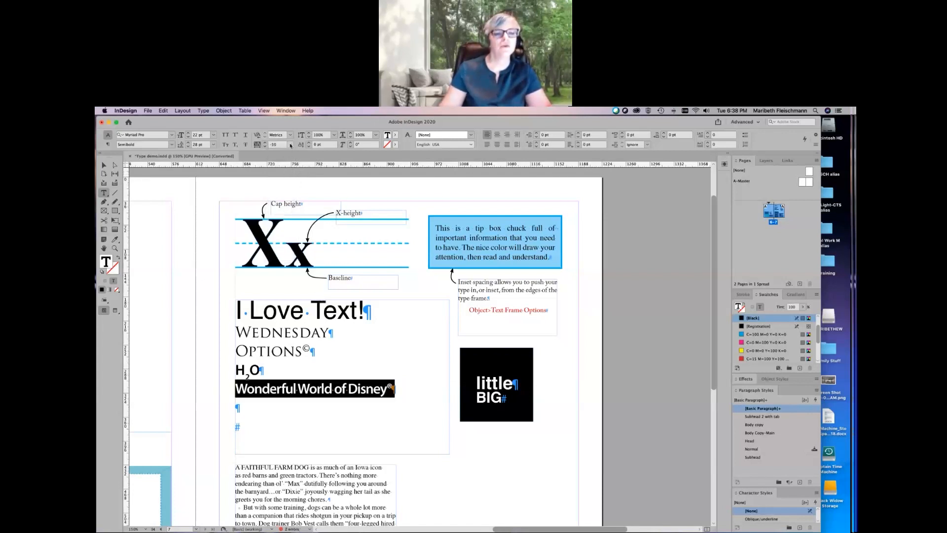
{"action": "left_click", "coordinate": [291, 145]}
{"action": "left_click", "coordinate": [291, 154]}
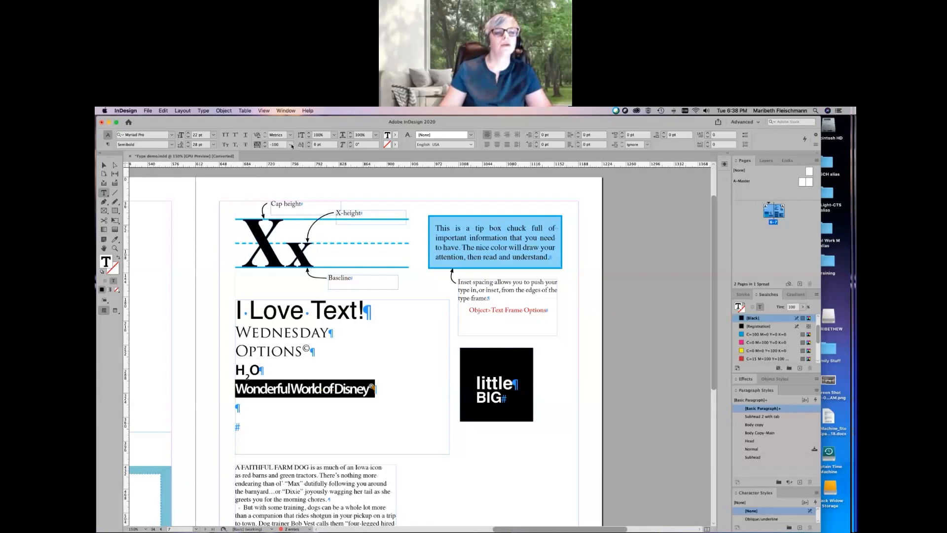
{"action": "left_click", "coordinate": [290, 145]}
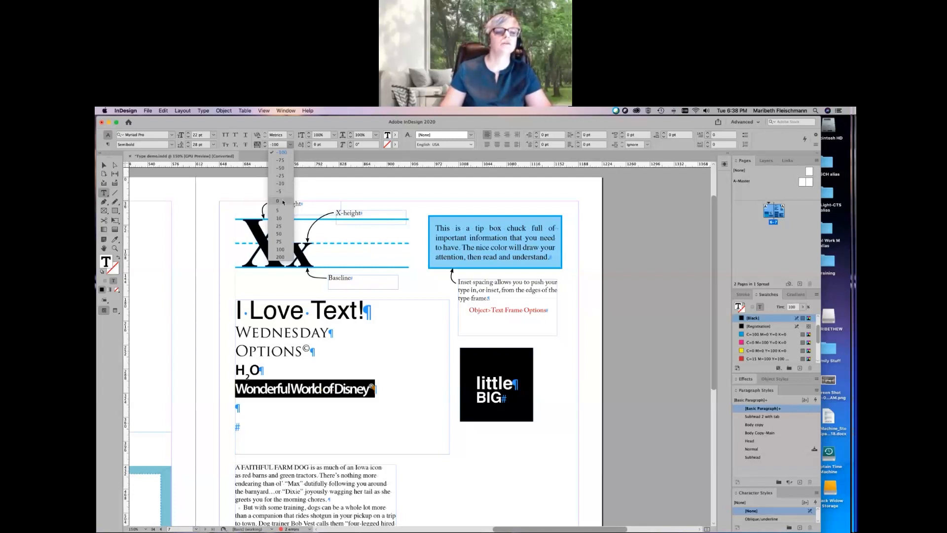
{"action": "left_click", "coordinate": [283, 201]}
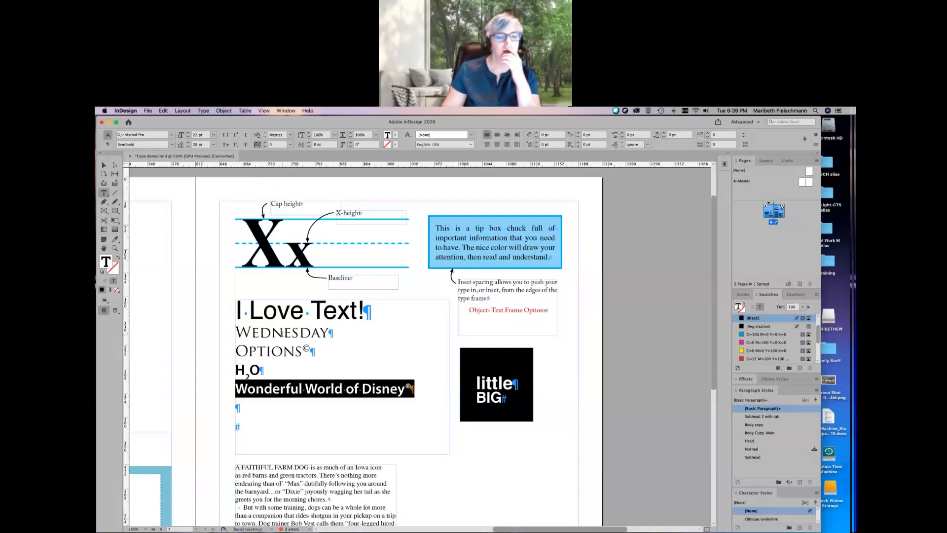
- Examine the spacing between each pair of letters in the "Wednesday" line up close, from the W through to the Y
{"action": "left_click", "coordinate": [252, 333]}
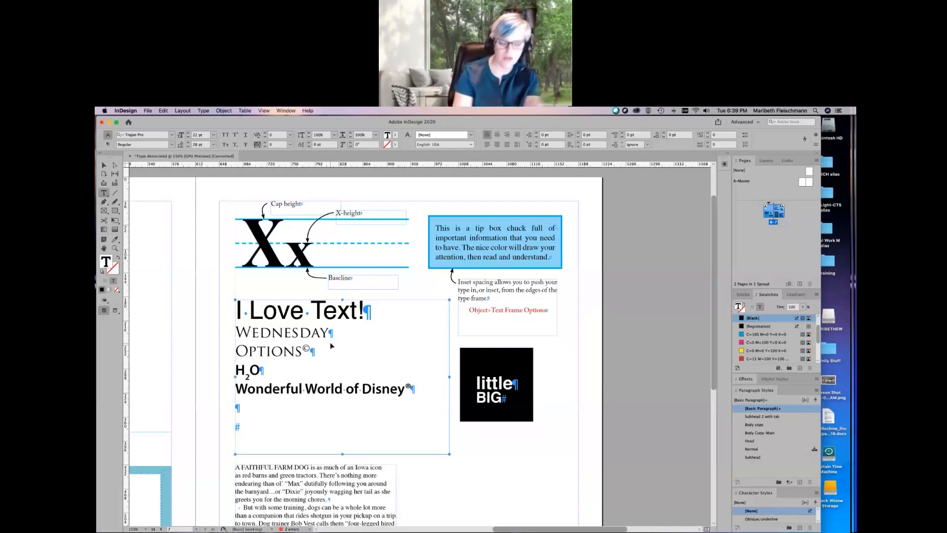
{"action": "key", "text": "super+equal"}
{"action": "key", "text": "super+equal"}
{"action": "key", "text": "super+equal"}
{"action": "key", "text": "super+equal"}
{"action": "key", "text": "super+equal"}
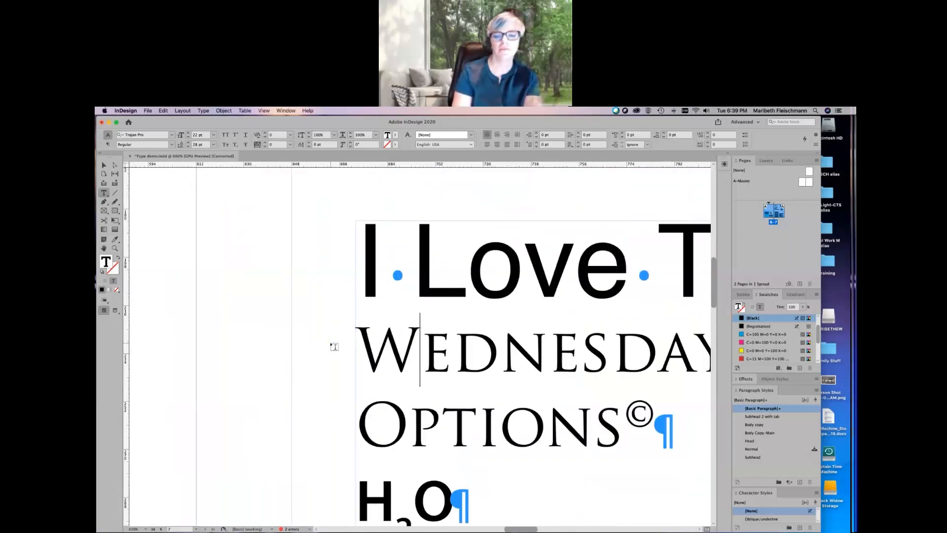
{"action": "scroll", "coordinate": [335, 347], "scroll_direction": "right", "scroll_amount": 8}
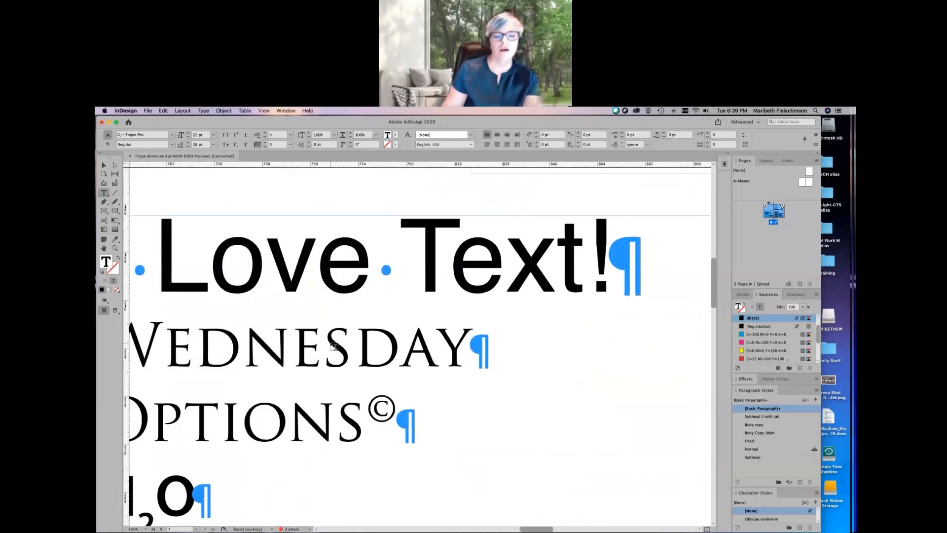
{"action": "scroll", "coordinate": [335, 347], "scroll_direction": "left", "scroll_amount": 6}
{"action": "scroll", "coordinate": [334, 347], "scroll_direction": "down", "scroll_amount": 2}
{"action": "scroll", "coordinate": [334, 346], "scroll_direction": "right", "scroll_amount": 4}
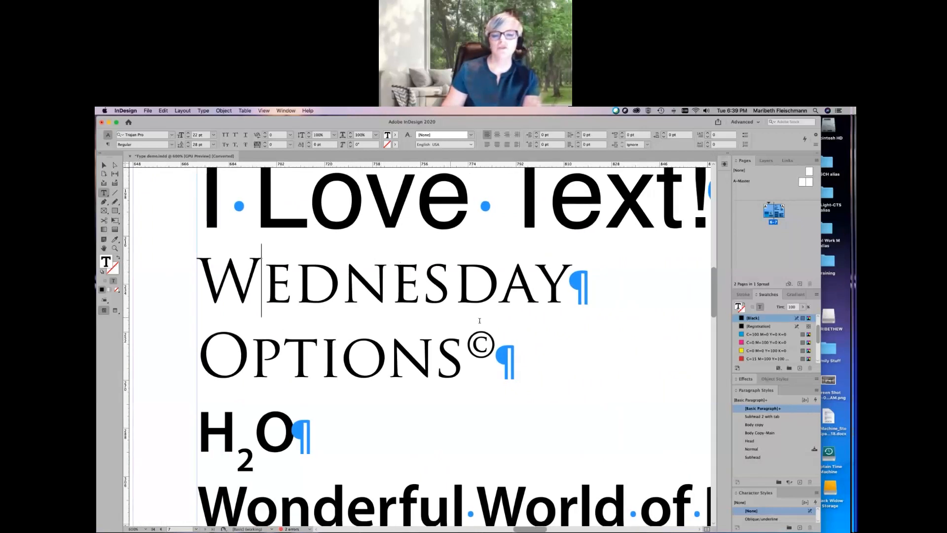
{"action": "key", "text": "Right"}
{"action": "key", "text": "Right"}
{"action": "key", "text": "Right"}
{"action": "key", "text": "Right"}
{"action": "key", "text": "Right"}
{"action": "key", "text": "Right"}
{"action": "key", "text": "Right"}
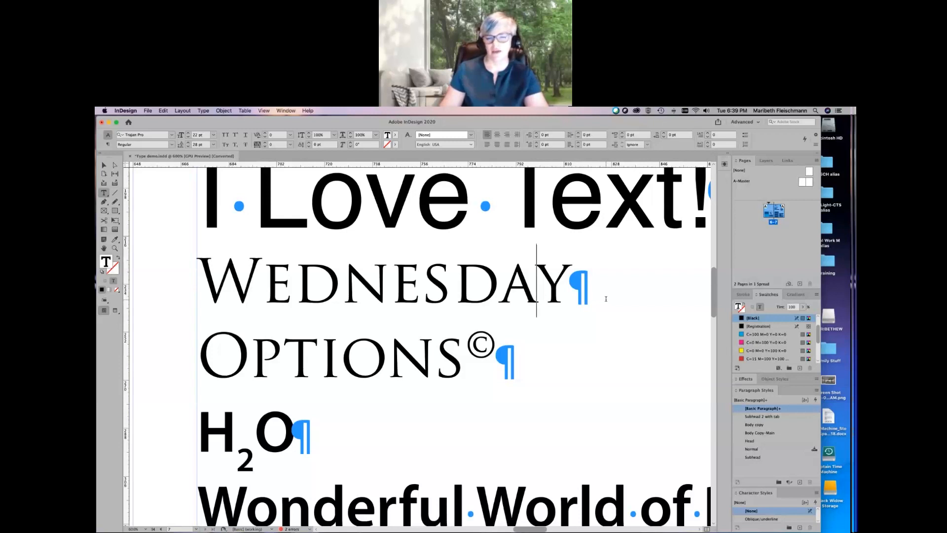
- Tighten the kerning between the S and D in "Wednesday", going through -10, -25 and -50 to -80
{"action": "left_click", "coordinate": [452, 283]}
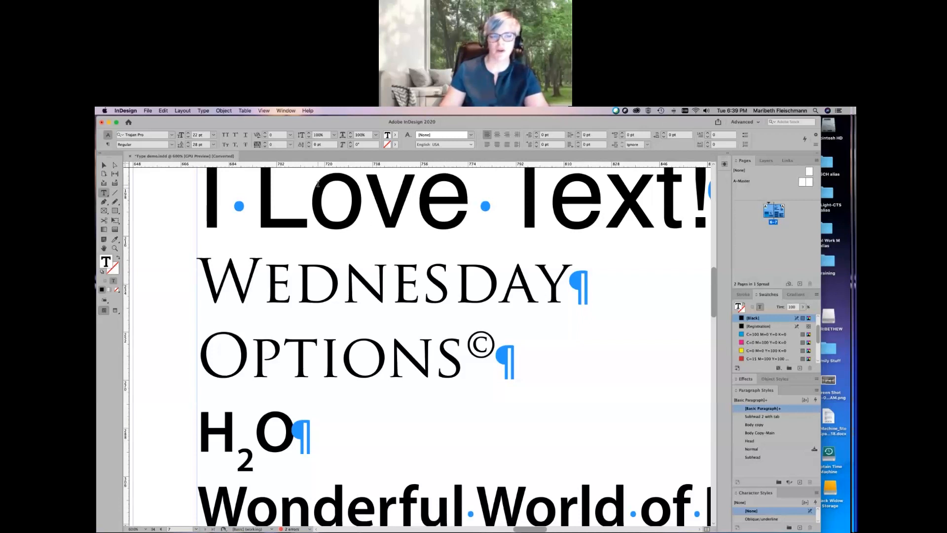
{"action": "left_click", "coordinate": [290, 135]}
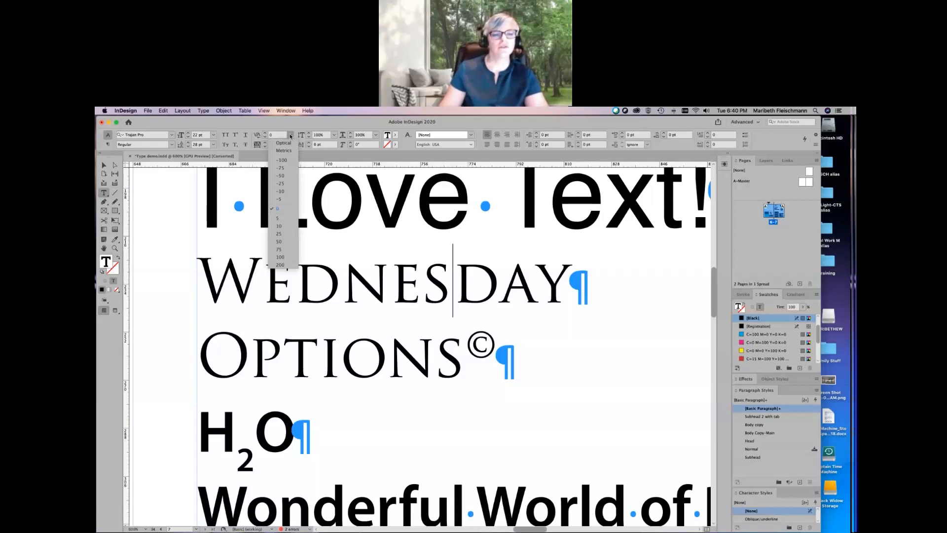
{"action": "left_click", "coordinate": [291, 135]}
{"action": "left_click", "coordinate": [291, 135]}
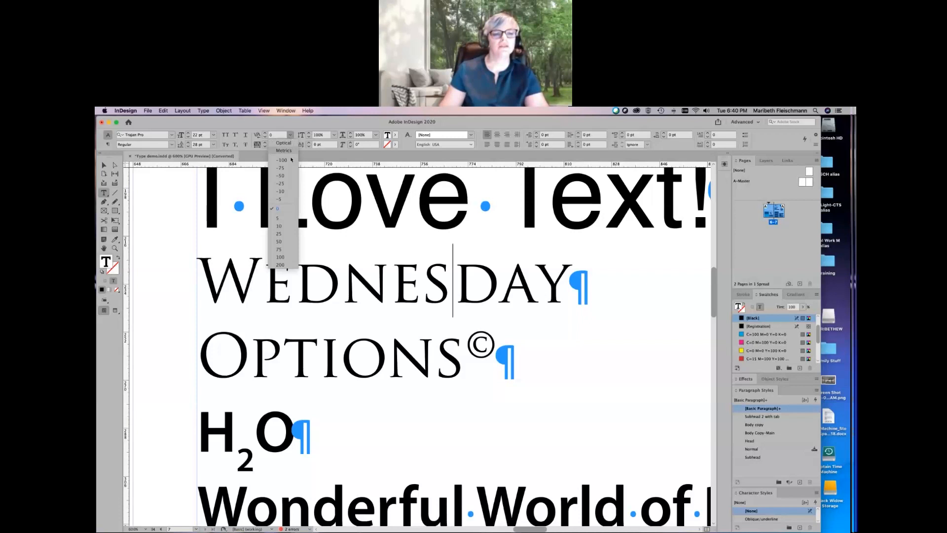
{"action": "left_click", "coordinate": [290, 193]}
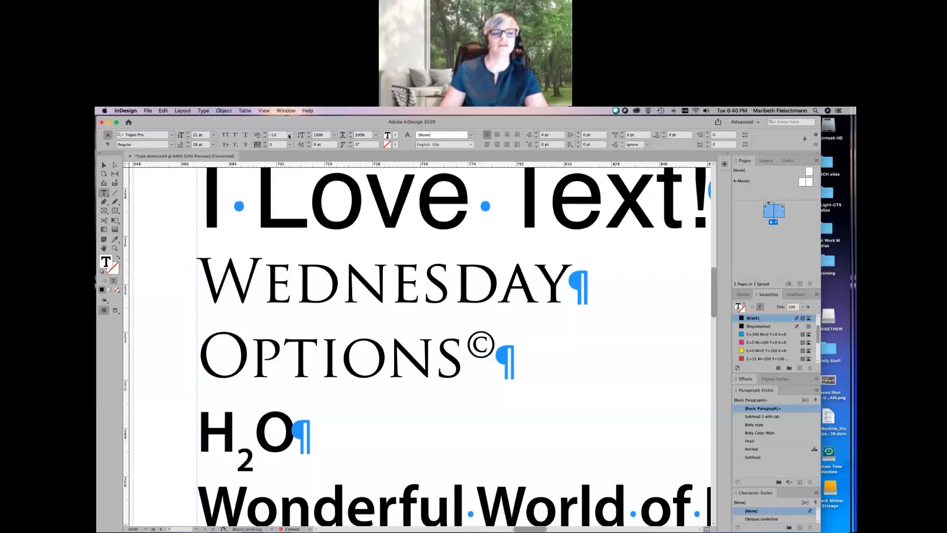
{"action": "left_click", "coordinate": [290, 135]}
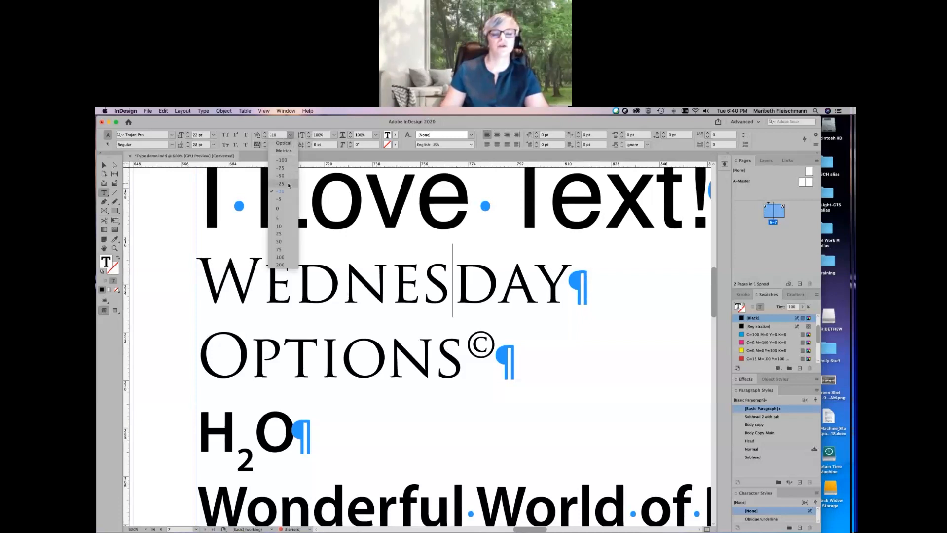
{"action": "left_click", "coordinate": [289, 184]}
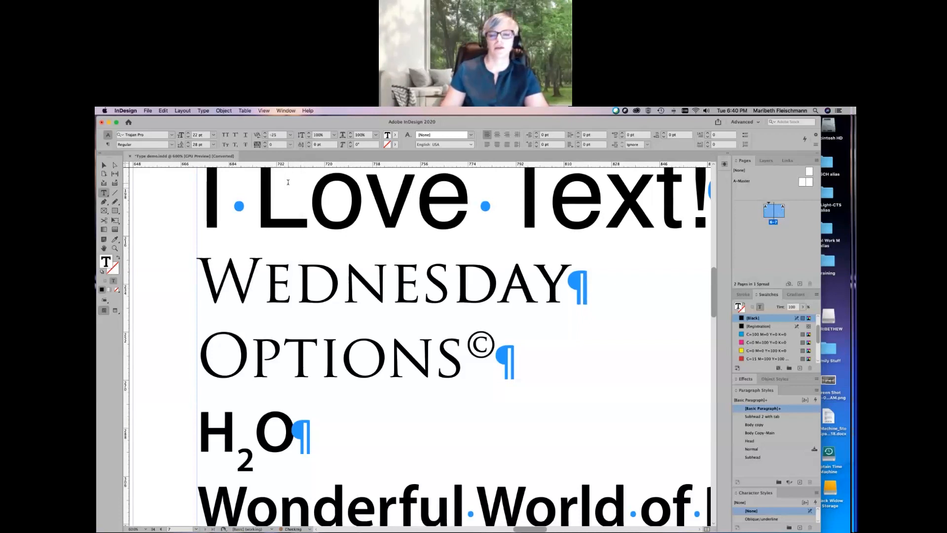
{"action": "left_click", "coordinate": [289, 135]}
{"action": "left_click", "coordinate": [288, 175]}
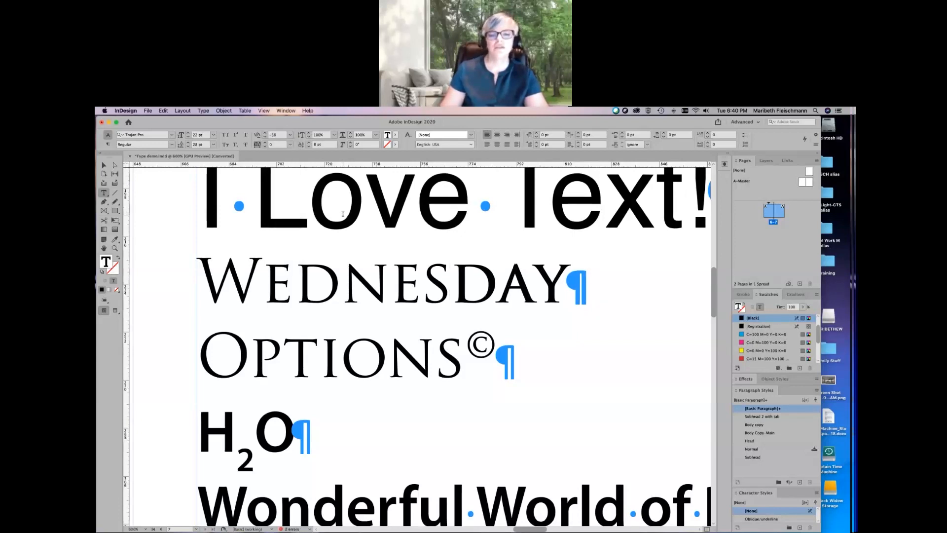
{"action": "left_click", "coordinate": [265, 137]}
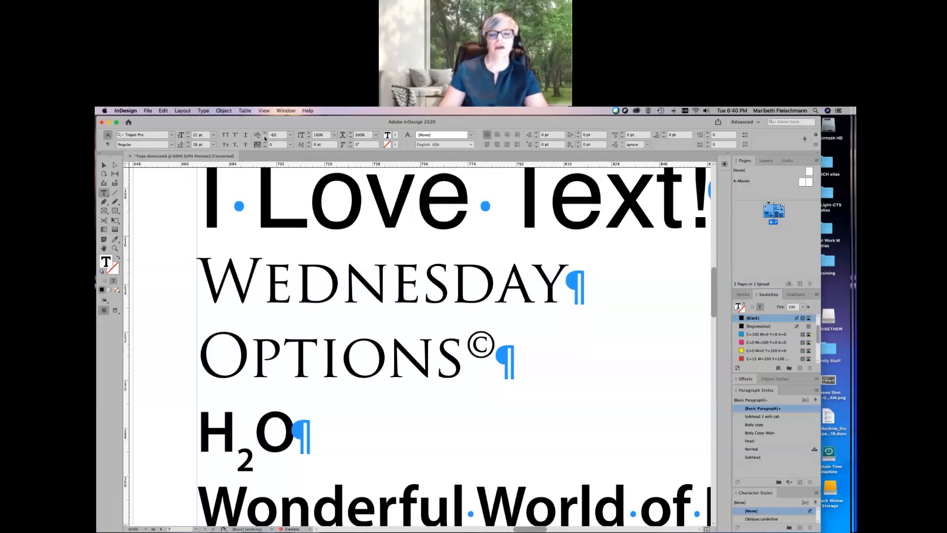
{"action": "left_click", "coordinate": [265, 138]}
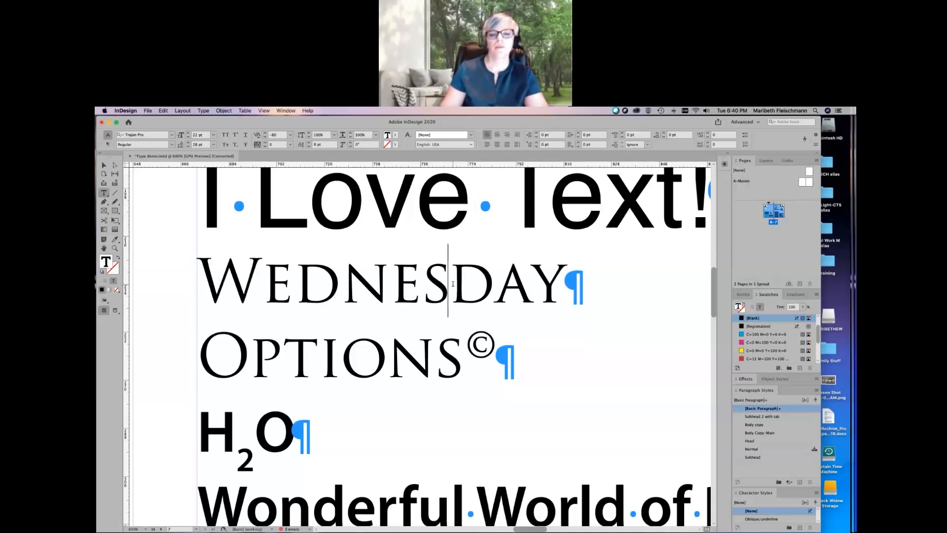
- Tighten the kerning in "Wednesday" to -25 between the first D and the N, and between the second D and the A
{"action": "left_click", "coordinate": [342, 281]}
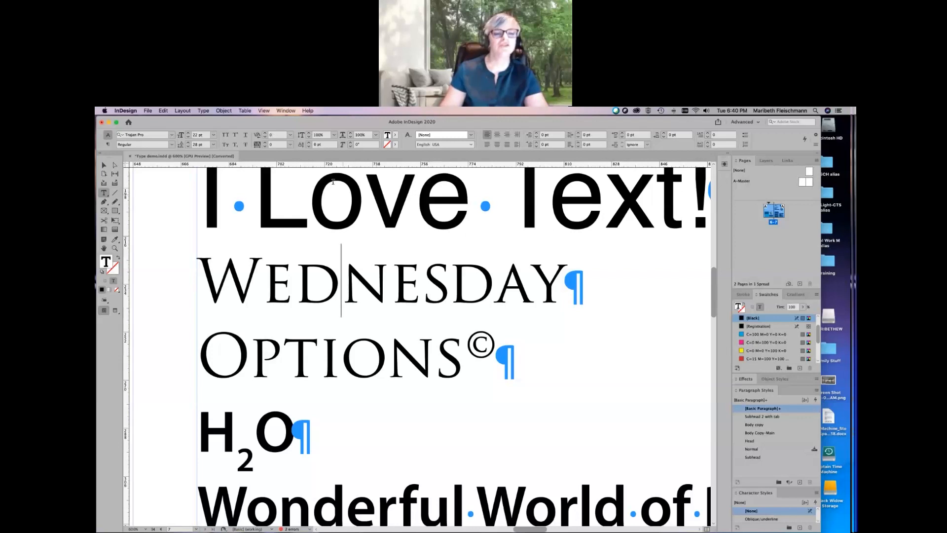
{"action": "left_click", "coordinate": [290, 135]}
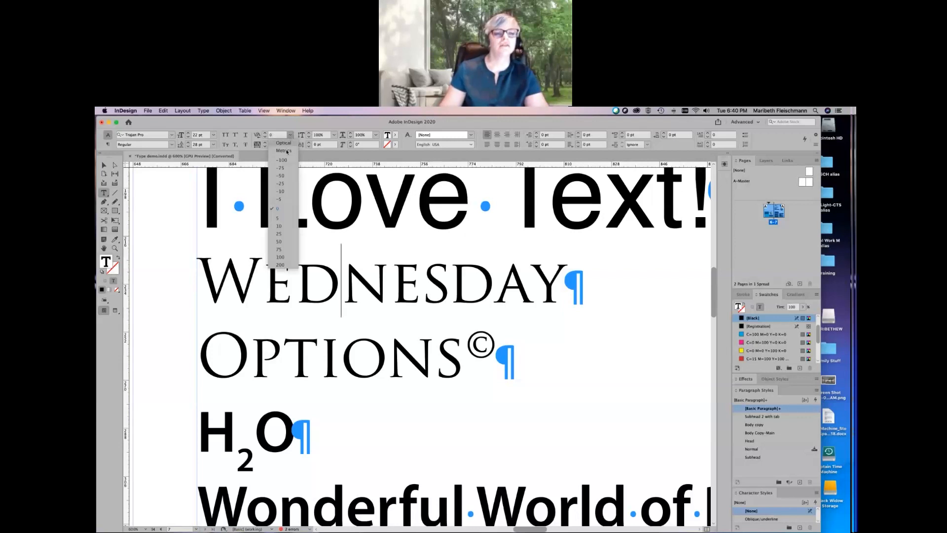
{"action": "left_click", "coordinate": [280, 183]}
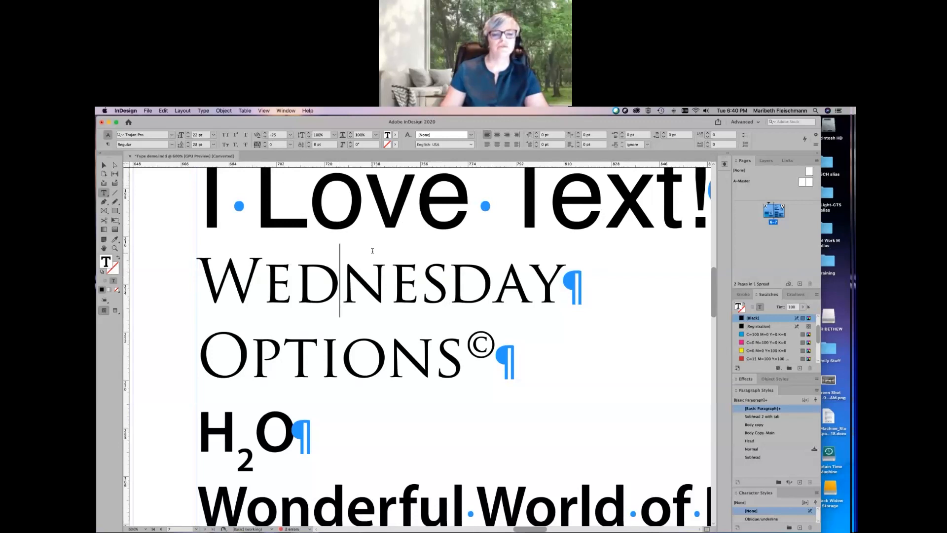
{"action": "left_click", "coordinate": [290, 135]}
{"action": "left_click", "coordinate": [280, 191]}
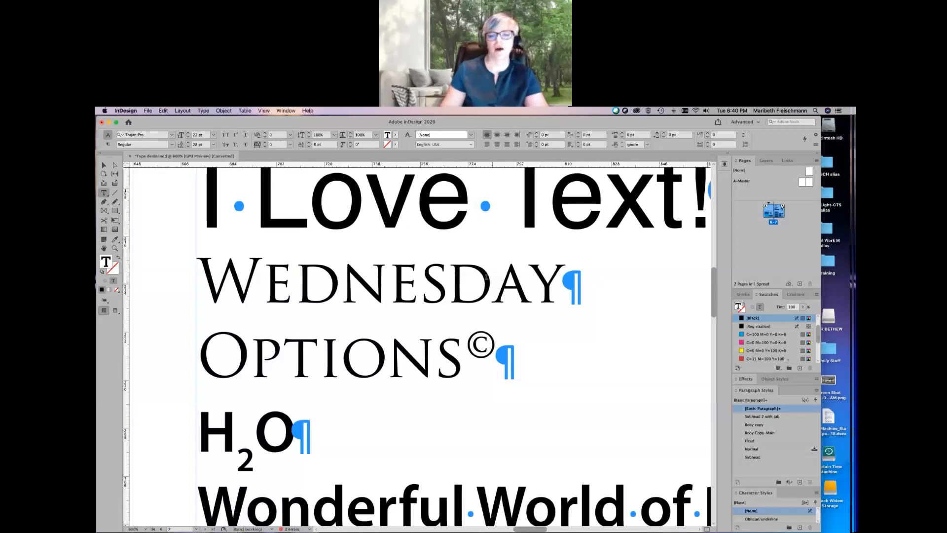
{"action": "left_click", "coordinate": [492, 282]}
{"action": "left_click", "coordinate": [291, 136]}
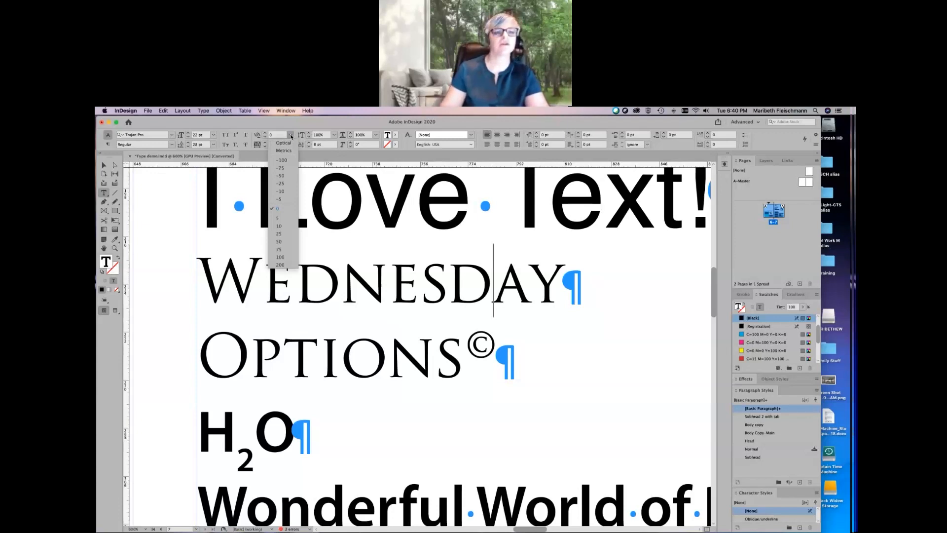
{"action": "left_click", "coordinate": [291, 184]}
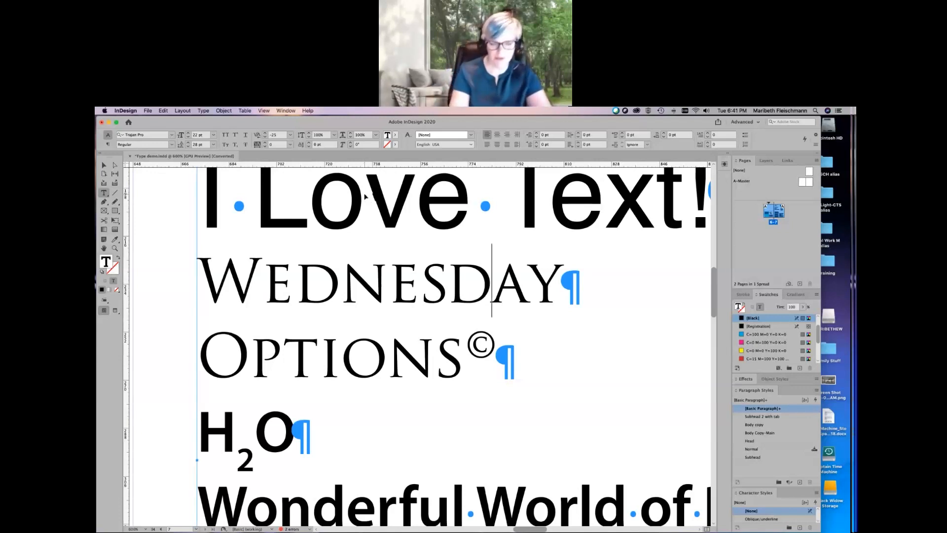
- Select the W of "World" in the "Wonderful World of Disney" line and try raising it with Baseline Shift
{"action": "key", "text": "super+2"}
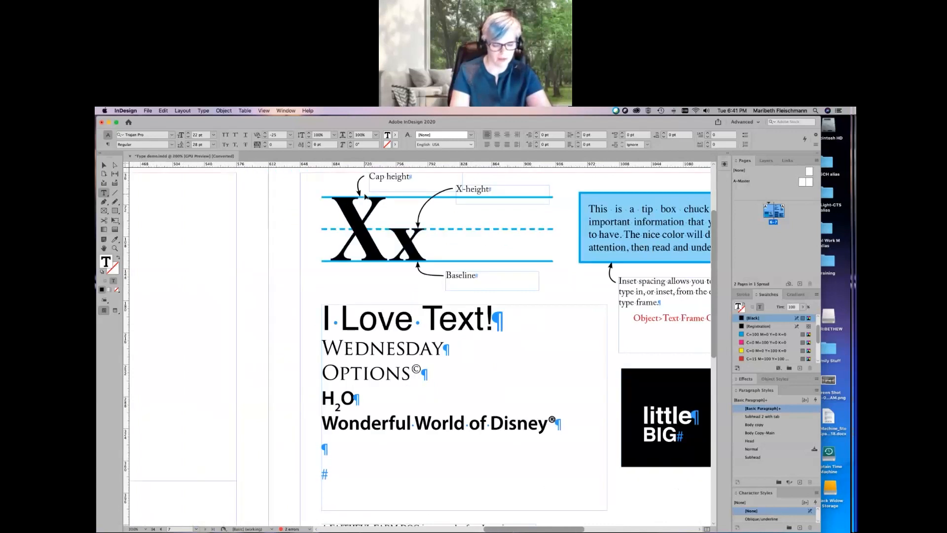
{"action": "key", "text": "super+minus"}
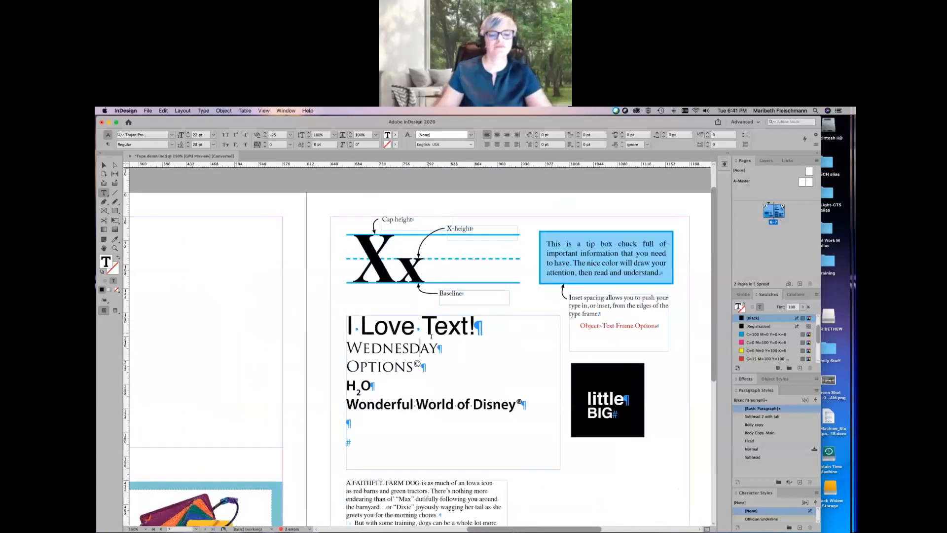
{"action": "scroll", "coordinate": [461, 347], "scroll_direction": "right", "scroll_amount": 5}
{"action": "scroll", "coordinate": [461, 347], "scroll_direction": "down", "scroll_amount": 1}
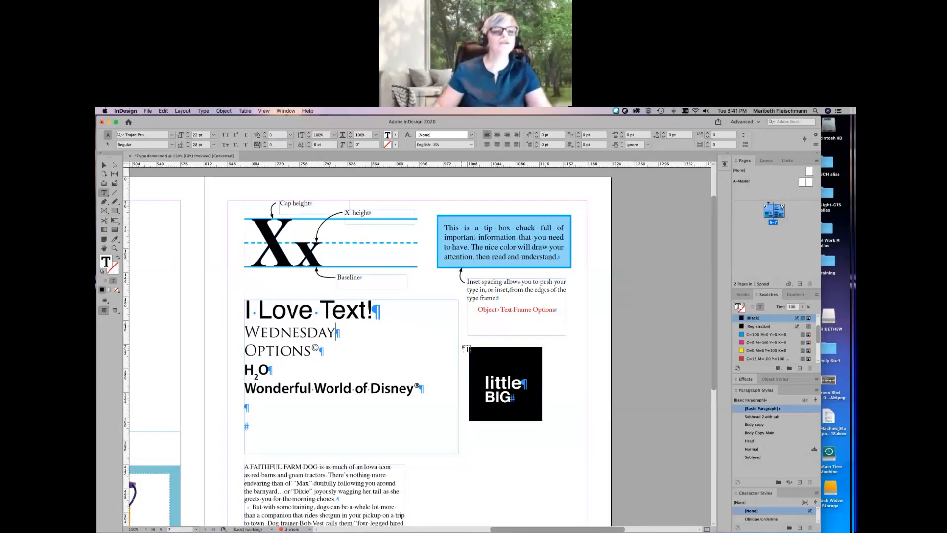
{"action": "scroll", "coordinate": [345, 178], "scroll_direction": "down", "scroll_amount": 2}
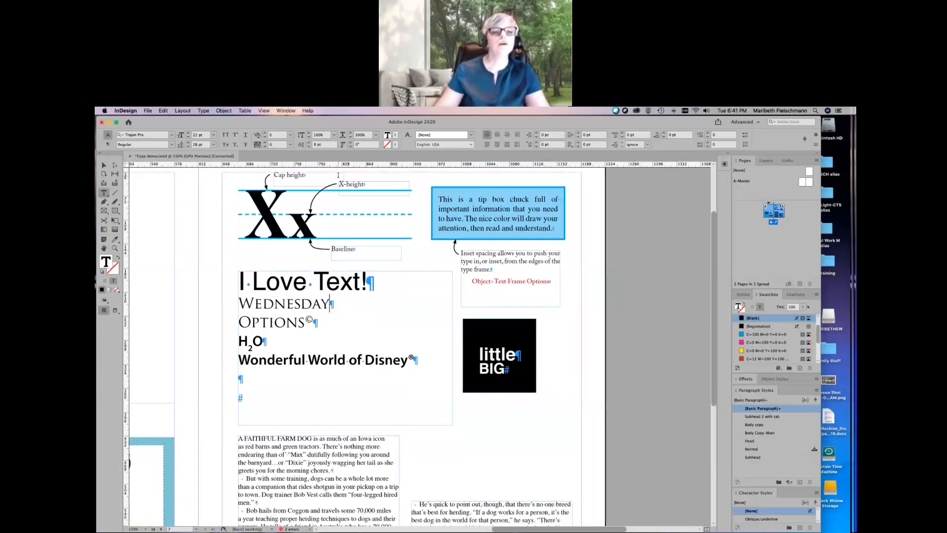
{"action": "scroll", "coordinate": [338, 175], "scroll_direction": "up", "scroll_amount": 2}
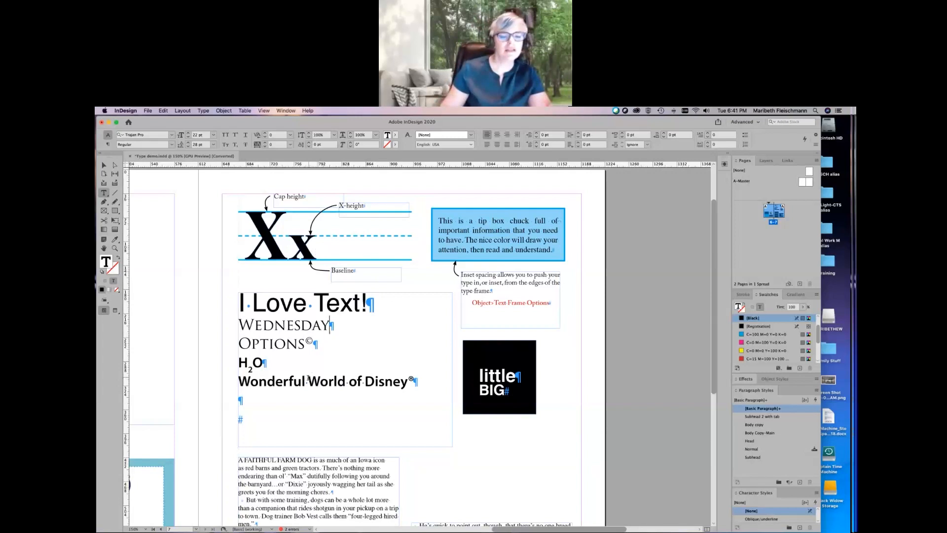
{"action": "left_click_drag", "start_coordinate": [308, 377], "coordinate": [320, 379]}
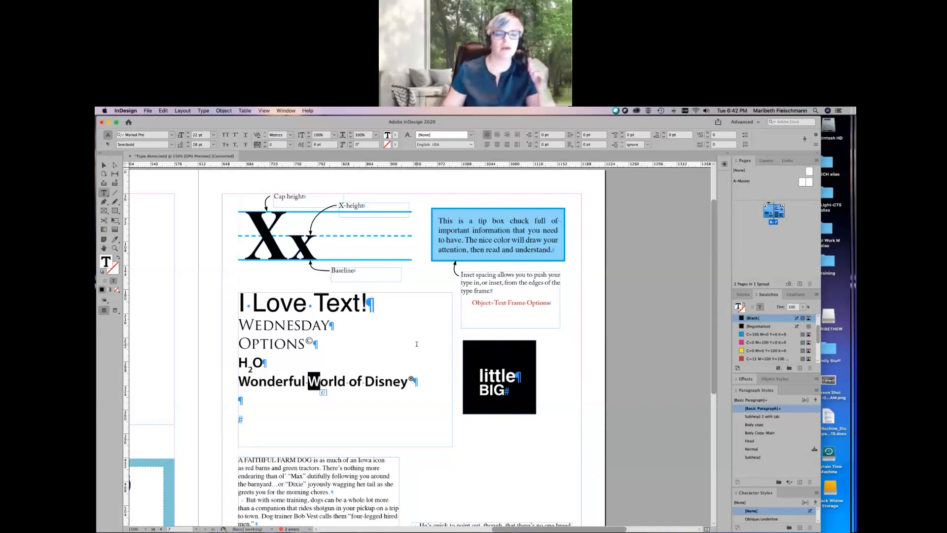
{"action": "left_click", "coordinate": [309, 143]}
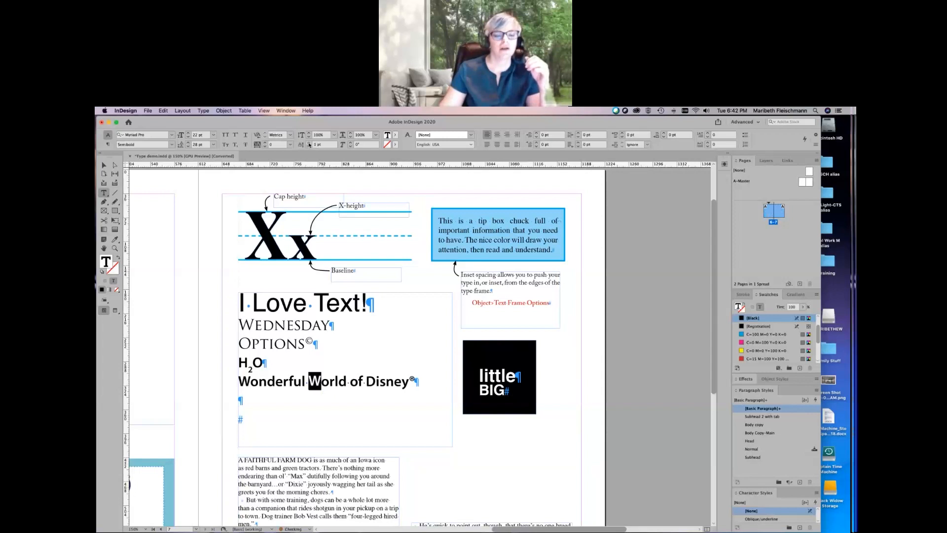
{"action": "left_click", "coordinate": [309, 143]}
{"action": "left_click", "coordinate": [309, 143]}
{"action": "left_click", "coordinate": [309, 143]}
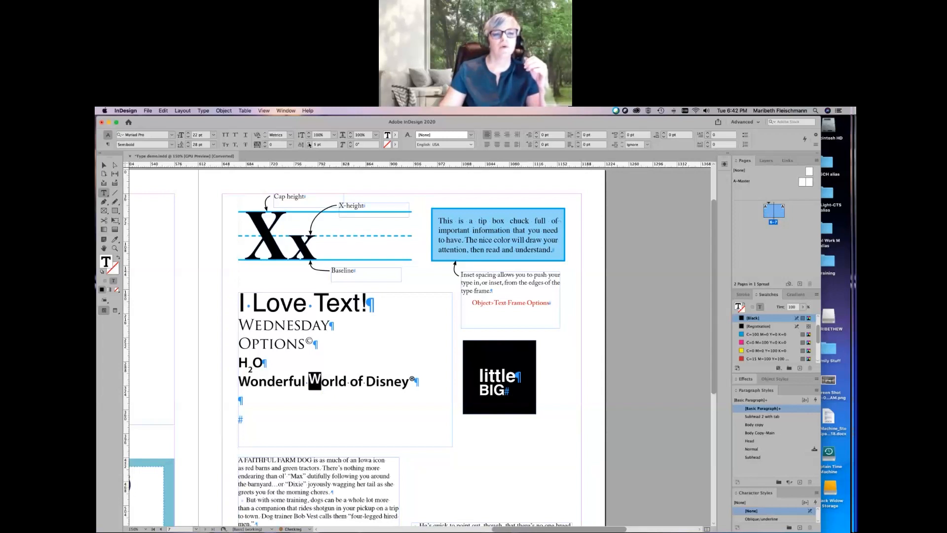
{"action": "left_click", "coordinate": [310, 143]}
{"action": "left_click", "coordinate": [310, 143]}
{"action": "left_click", "coordinate": [309, 143]}
{"action": "left_click", "coordinate": [309, 143]}
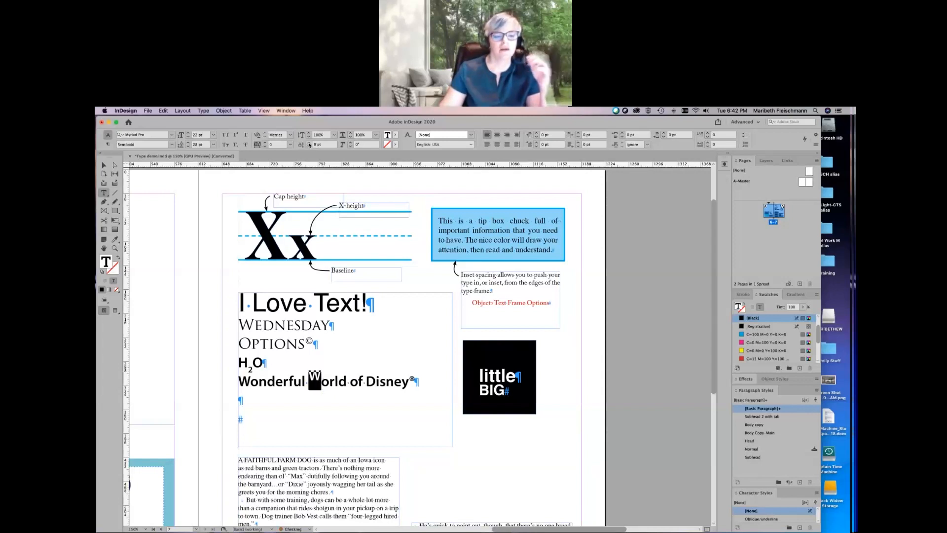
{"action": "left_click", "coordinate": [309, 143]}
{"action": "left_click", "coordinate": [309, 143]}
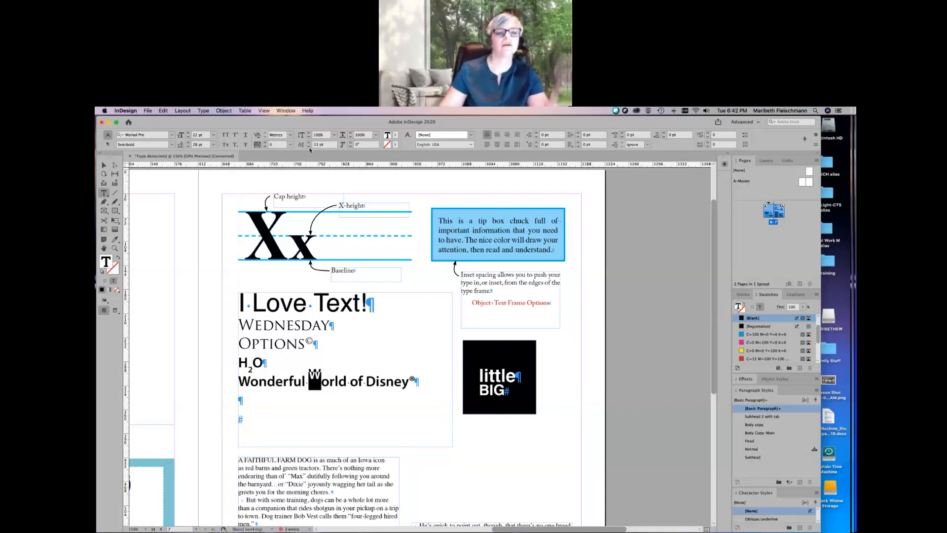
- Lower the W of "World" below the rest of its line with a baseline shift of -4 pt
{"action": "left_click", "coordinate": [310, 146]}
{"action": "left_click", "coordinate": [309, 146]}
{"action": "left_click", "coordinate": [310, 146]}
{"action": "left_click", "coordinate": [309, 146]}
{"action": "left_click", "coordinate": [310, 146]}
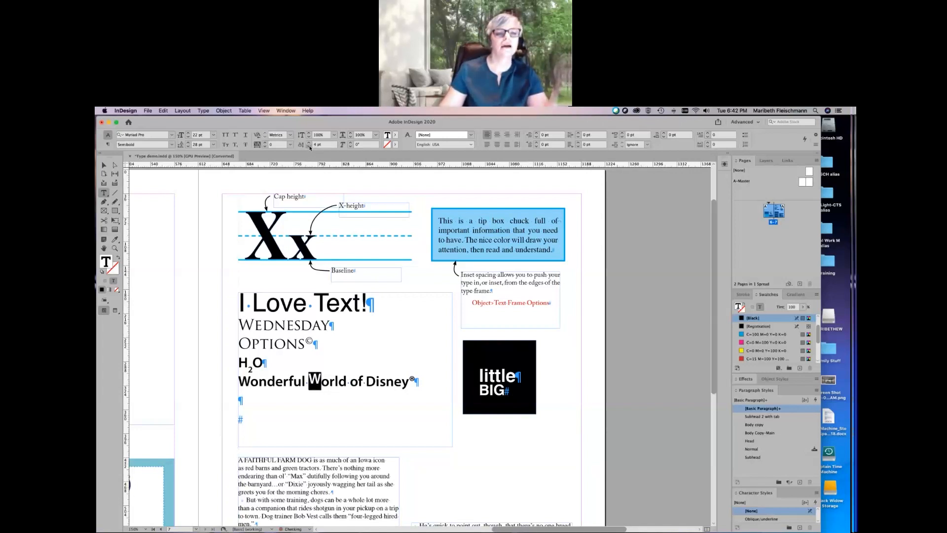
{"action": "left_click", "coordinate": [309, 147]}
{"action": "left_click", "coordinate": [309, 146]}
{"action": "left_click", "coordinate": [309, 146]}
{"action": "left_click", "coordinate": [309, 147]}
{"action": "left_click", "coordinate": [309, 146]}
{"action": "left_click", "coordinate": [309, 146]}
{"action": "left_click", "coordinate": [309, 147]}
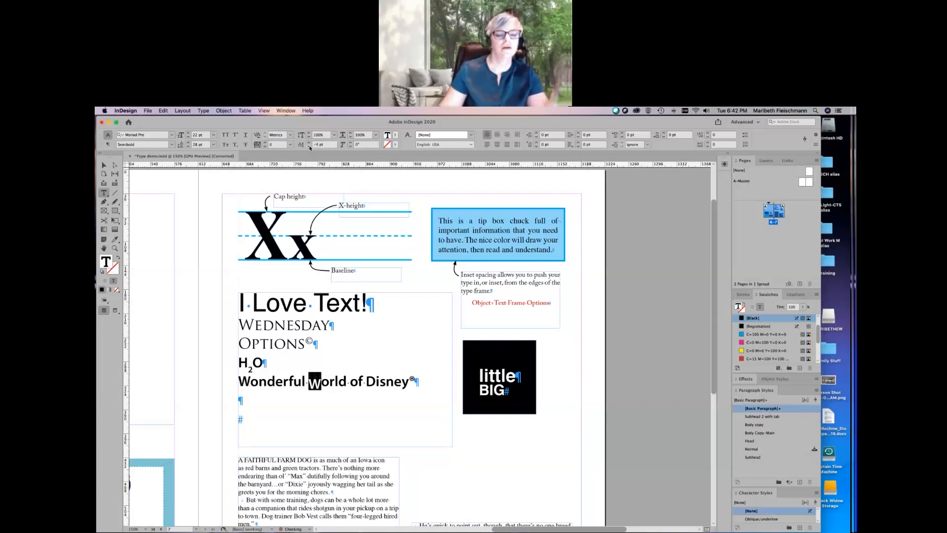
{"action": "left_click", "coordinate": [310, 147]}
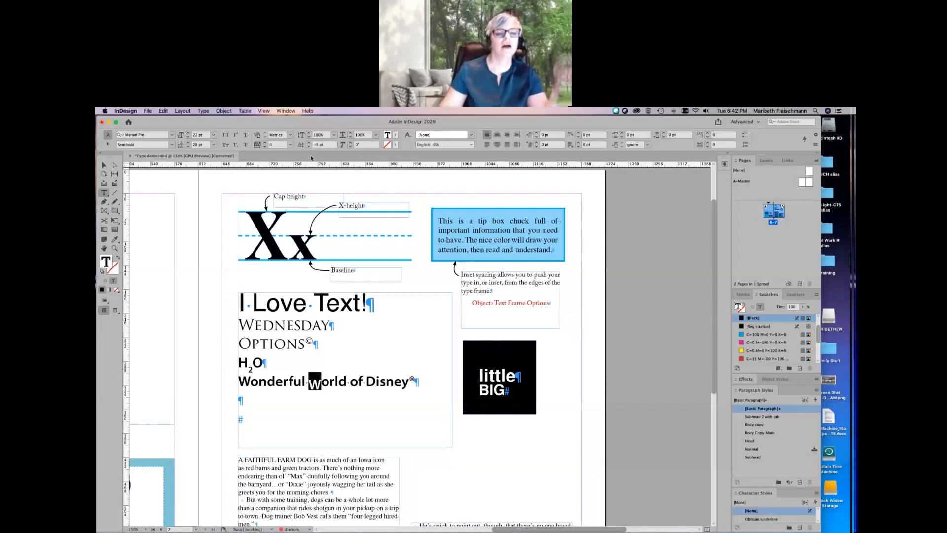
{"action": "left_click", "coordinate": [309, 142]}
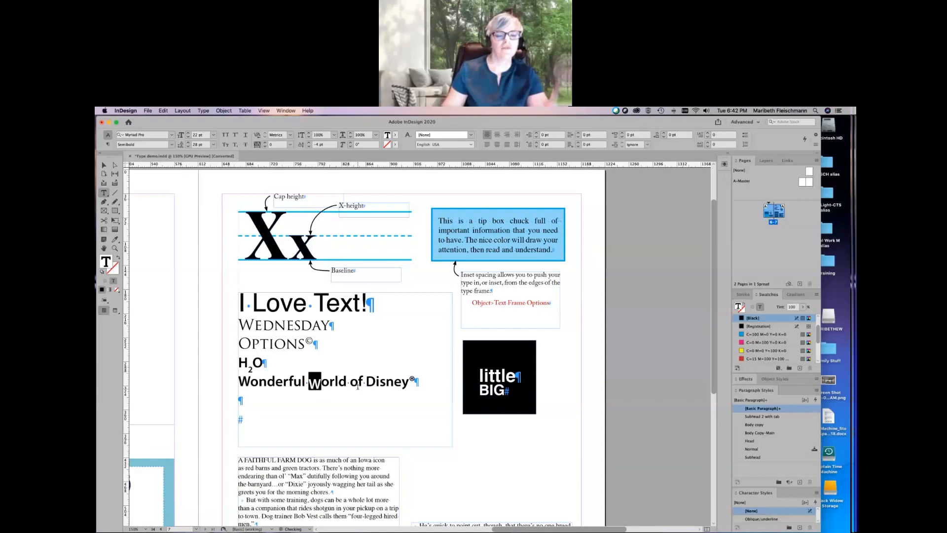
- Lower the D of "Disney" with a baseline shift, going down to -4 pt and back up to -3 pt
{"action": "left_click_drag", "start_coordinate": [365, 382], "coordinate": [372, 382]}
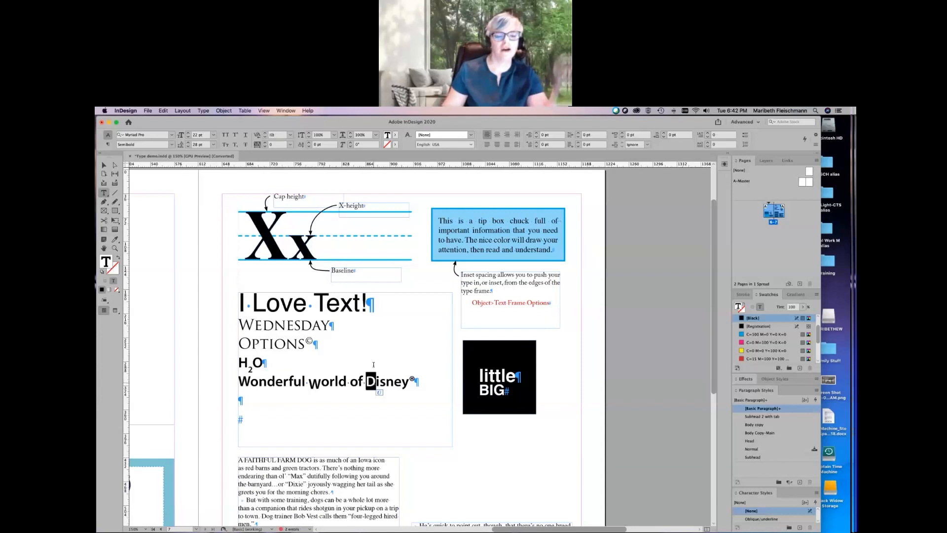
{"action": "left_click", "coordinate": [309, 146]}
{"action": "left_click", "coordinate": [309, 146]}
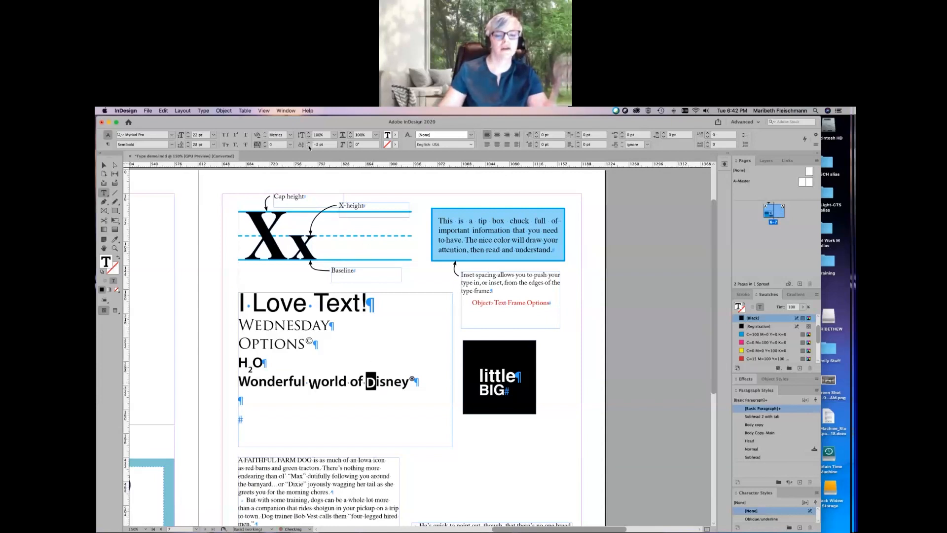
{"action": "left_click", "coordinate": [309, 146]}
{"action": "left_click", "coordinate": [308, 146]}
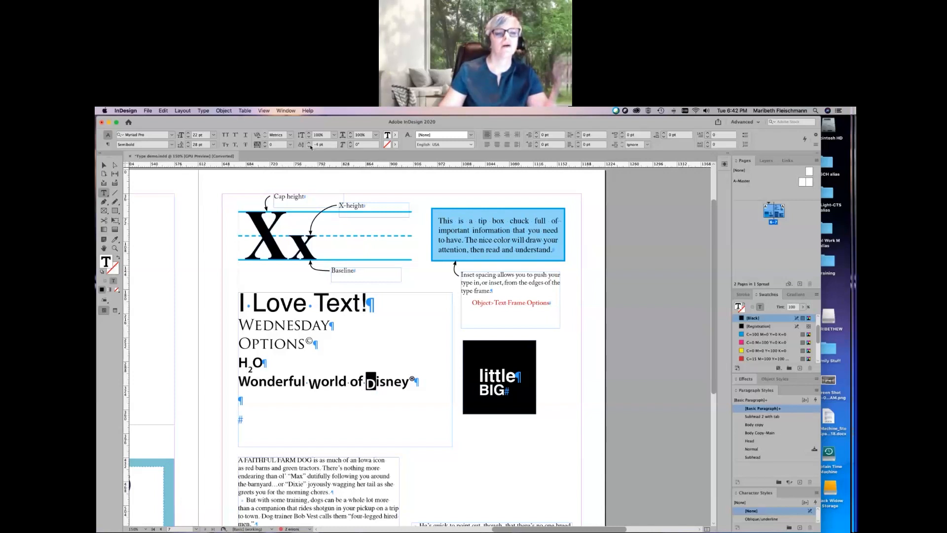
{"action": "left_click", "coordinate": [309, 142]}
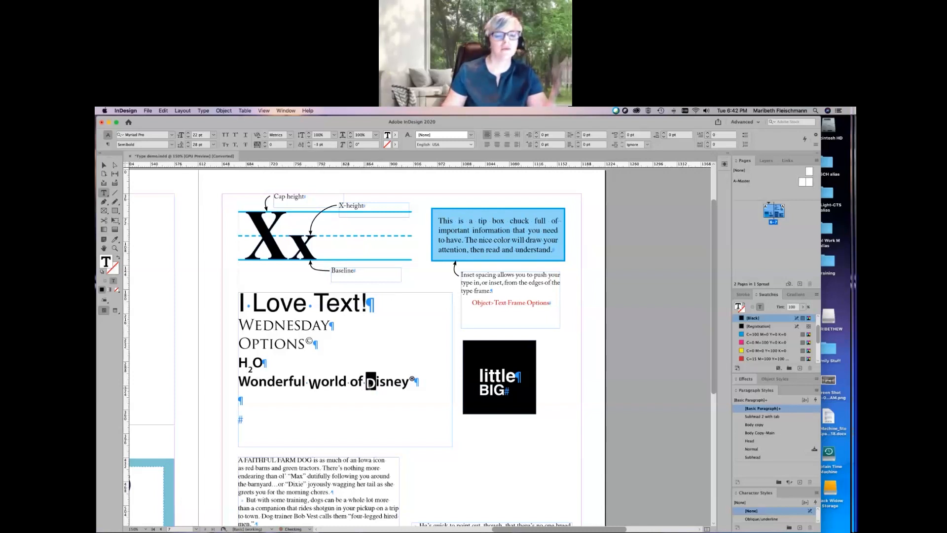
- Lower the W of "Wonderful" below the rest of its line with a baseline shift of -4 pt
{"action": "left_click_drag", "start_coordinate": [238, 381], "coordinate": [251, 382]}
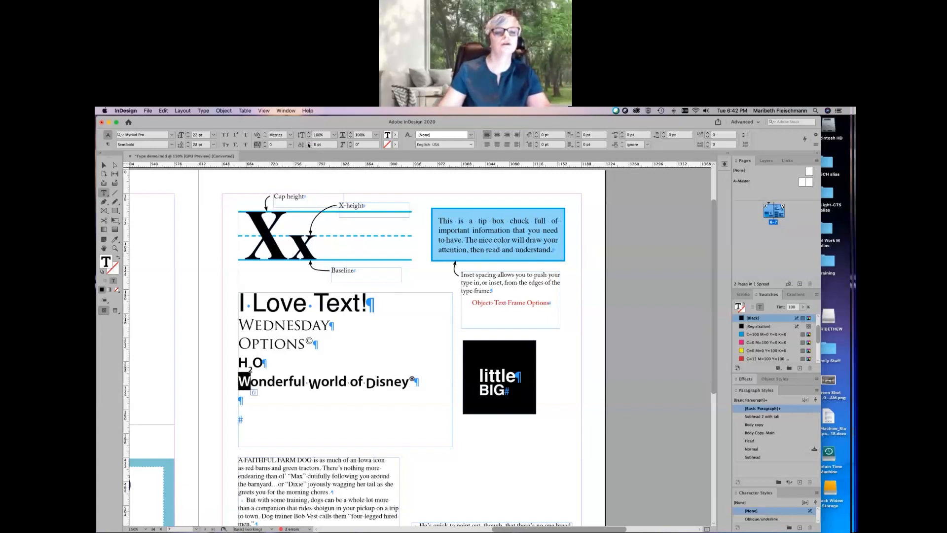
{"action": "left_click", "coordinate": [309, 146]}
{"action": "left_click", "coordinate": [308, 147]}
{"action": "left_click", "coordinate": [309, 146]}
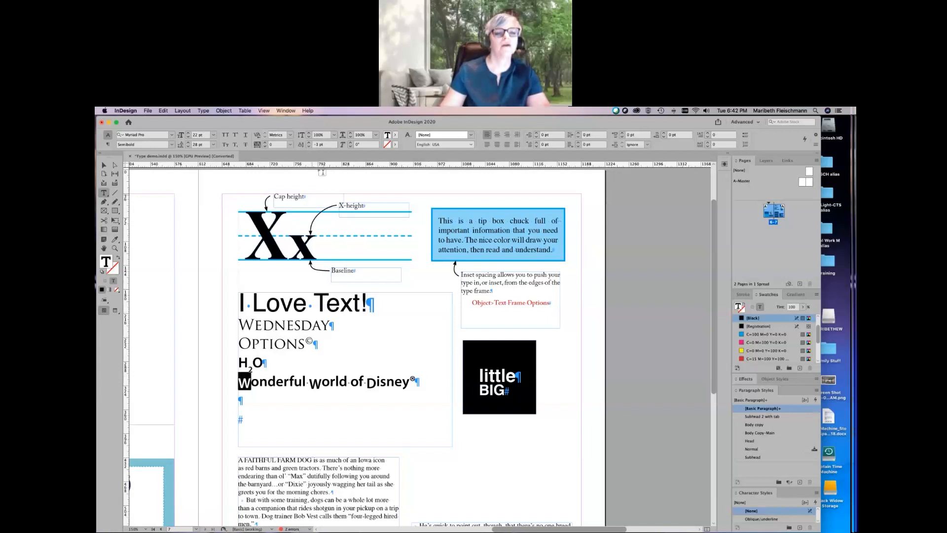
{"action": "left_click", "coordinate": [309, 146]}
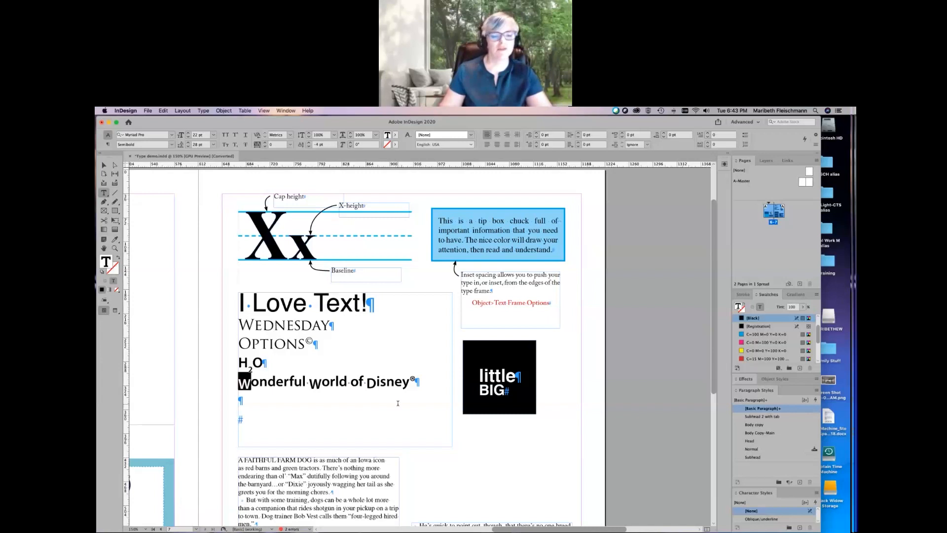
- Reset the baseline shift to 0 pt for the D of "Disney" and the W of "World"
{"action": "left_click", "coordinate": [366, 387]}
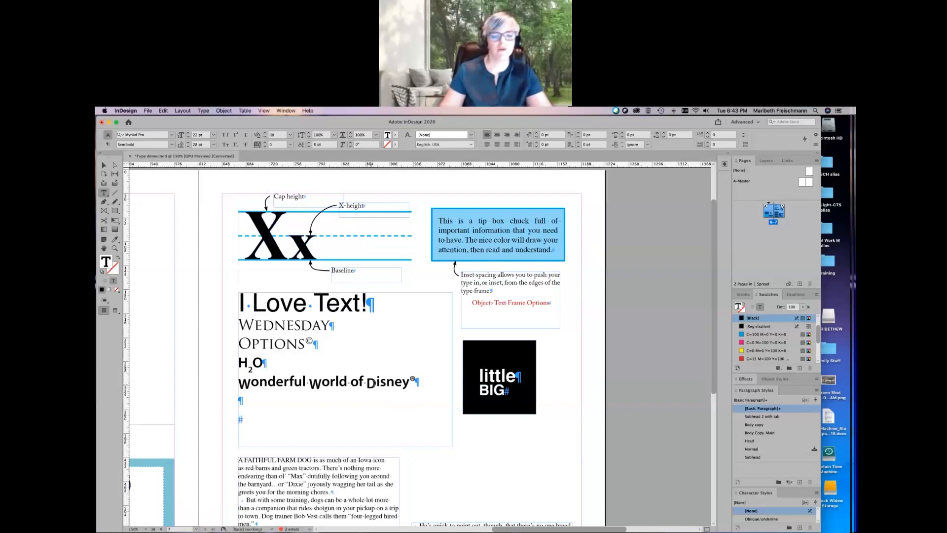
{"action": "left_click_drag", "start_coordinate": [367, 387], "coordinate": [376, 387]}
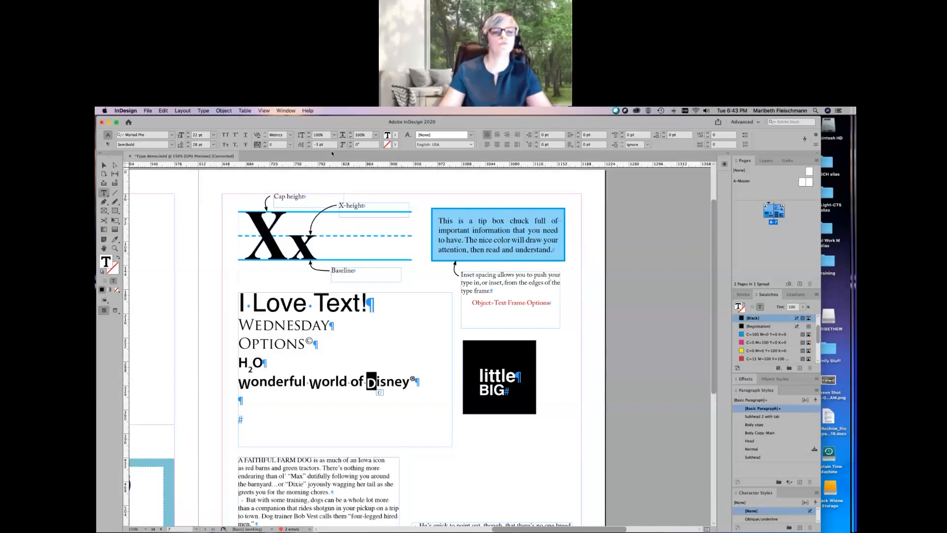
{"action": "left_click", "coordinate": [308, 145]}
{"action": "type", "text": "0"}
{"action": "key", "text": "Return"}
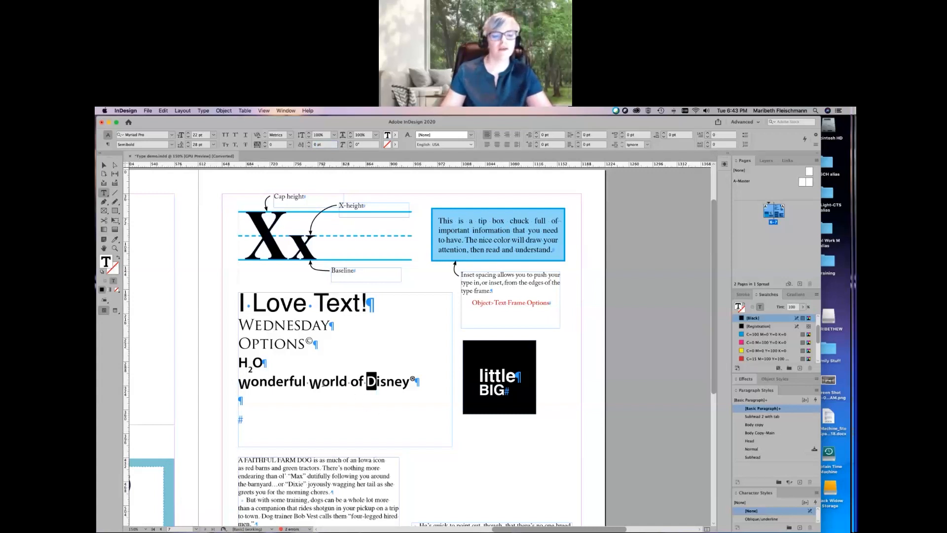
{"action": "left_click_drag", "start_coordinate": [308, 383], "coordinate": [321, 383]}
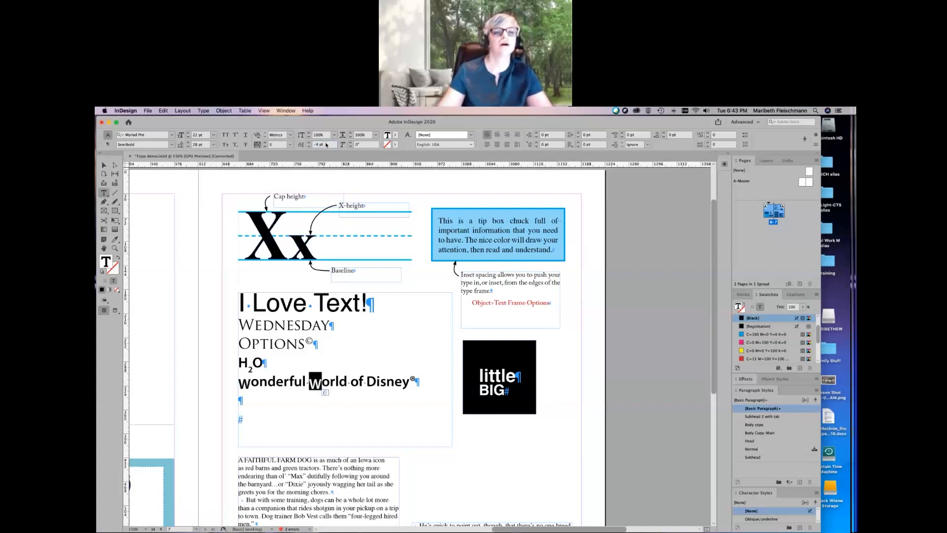
{"action": "left_click", "coordinate": [324, 145]}
{"action": "type", "text": "0"}
{"action": "key", "text": "Return"}
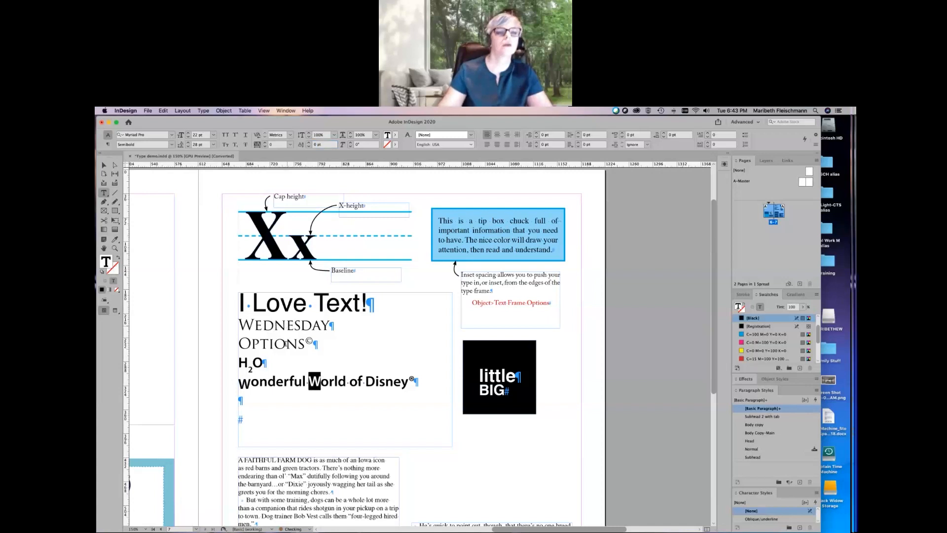
- Undo an accidental deletion of the W of "Wonderful" and reset that letter's baseline shift to 0 pt
{"action": "left_click_drag", "start_coordinate": [252, 383], "coordinate": [238, 383]}
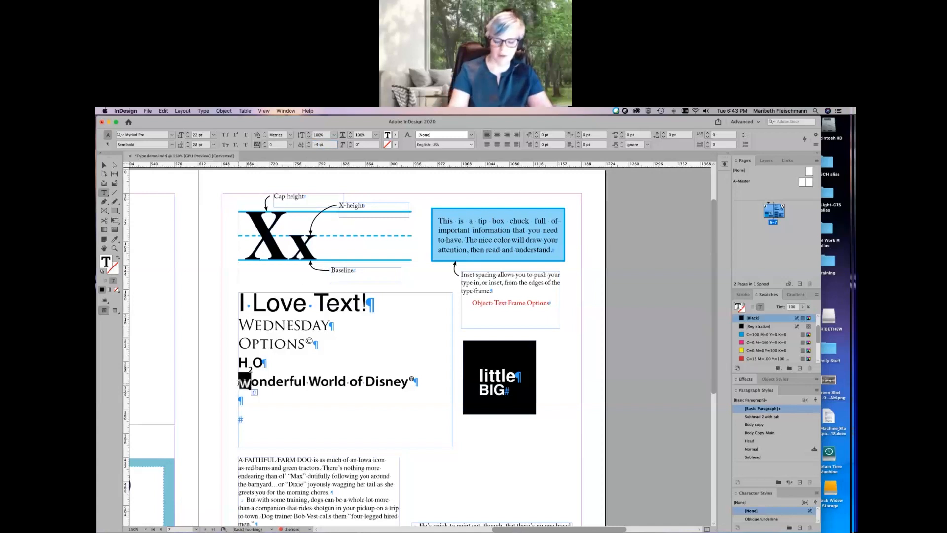
{"action": "key", "text": "BackSpace"}
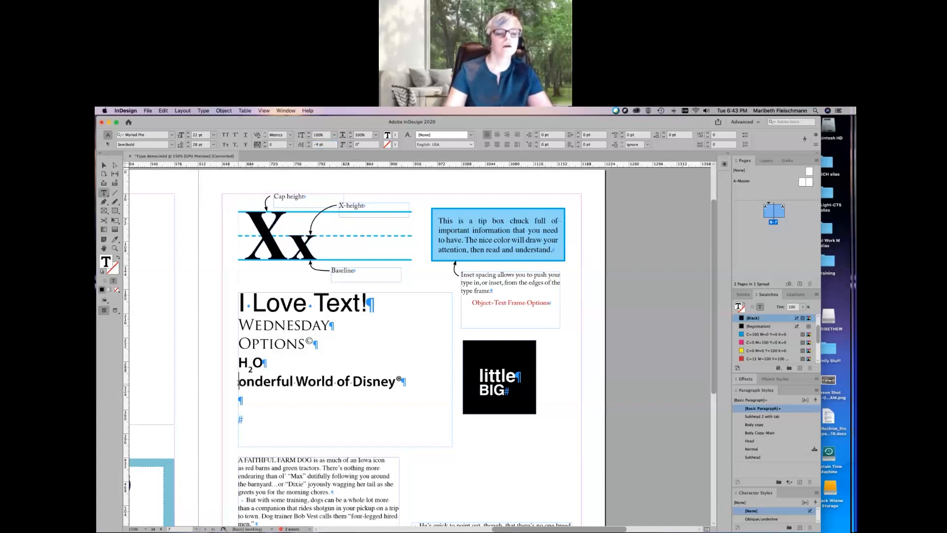
{"action": "key", "text": "super+z"}
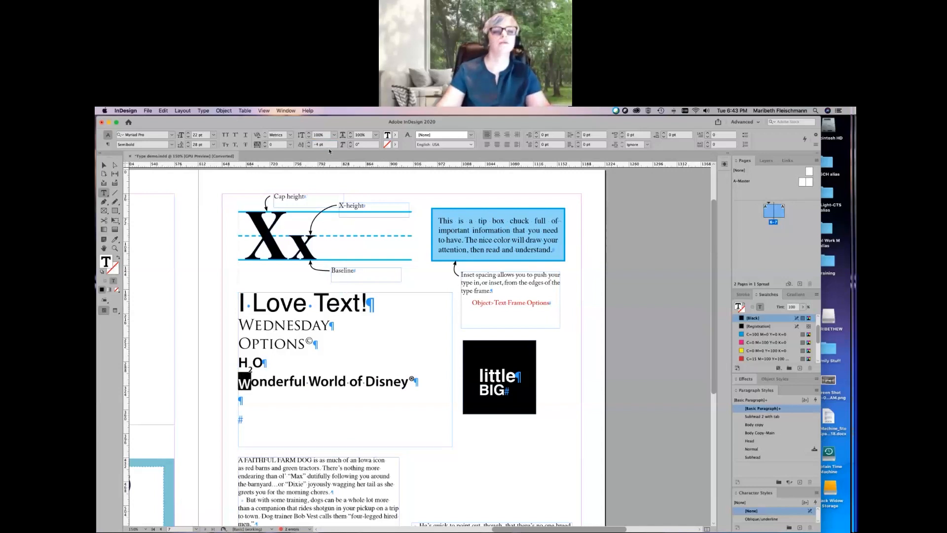
{"action": "left_click", "coordinate": [309, 145]}
{"action": "type", "text": "0"}
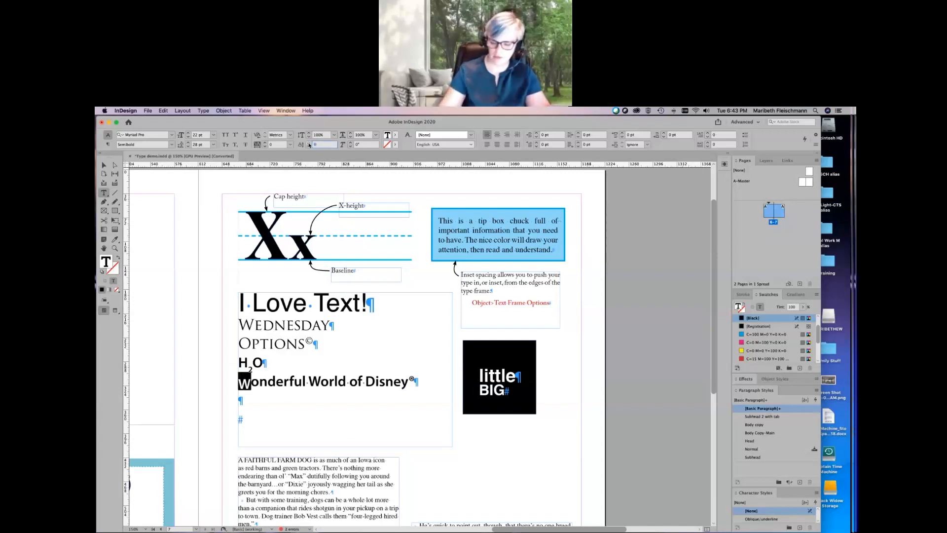
{"action": "key", "text": "Return"}
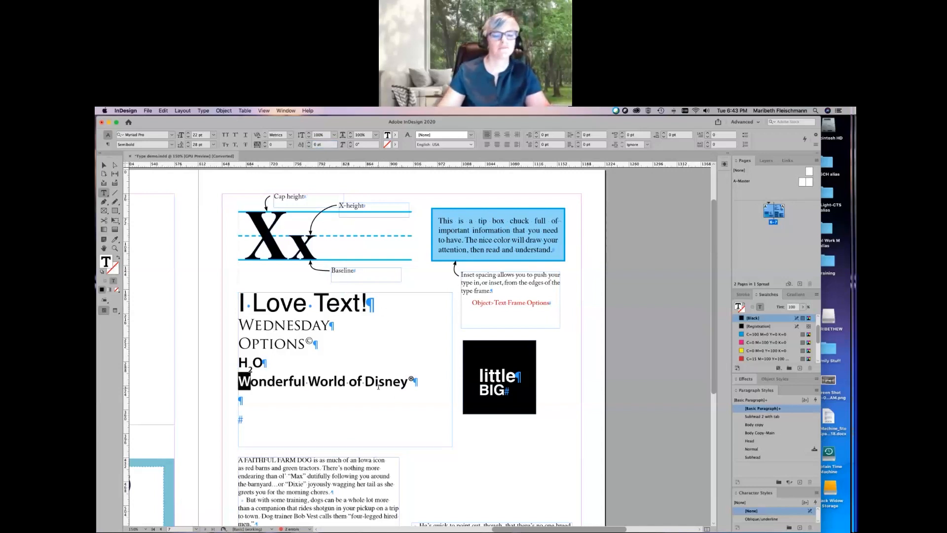
{"action": "left_click", "coordinate": [378, 387]}
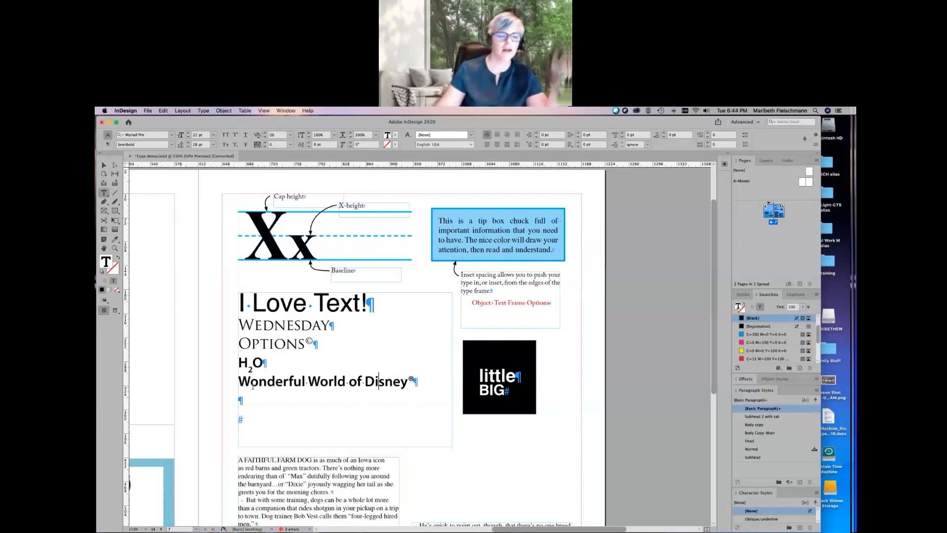
- Try vertical scales of 175% and 50% on the whole "Wonderful World of Disney" line and restore it to 100%
{"action": "scroll", "coordinate": [273, 383], "scroll_direction": "right", "scroll_amount": 1}
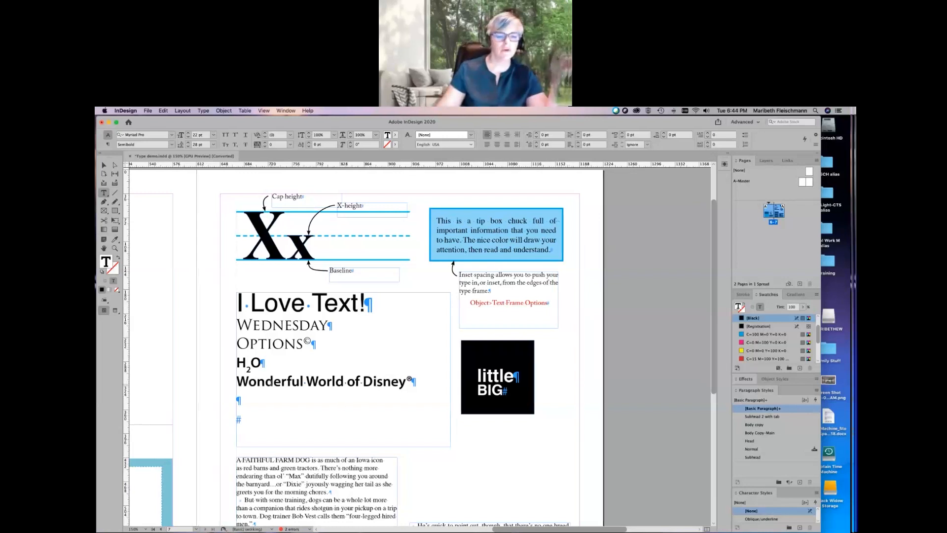
{"action": "triple_click", "coordinate": [273, 383]}
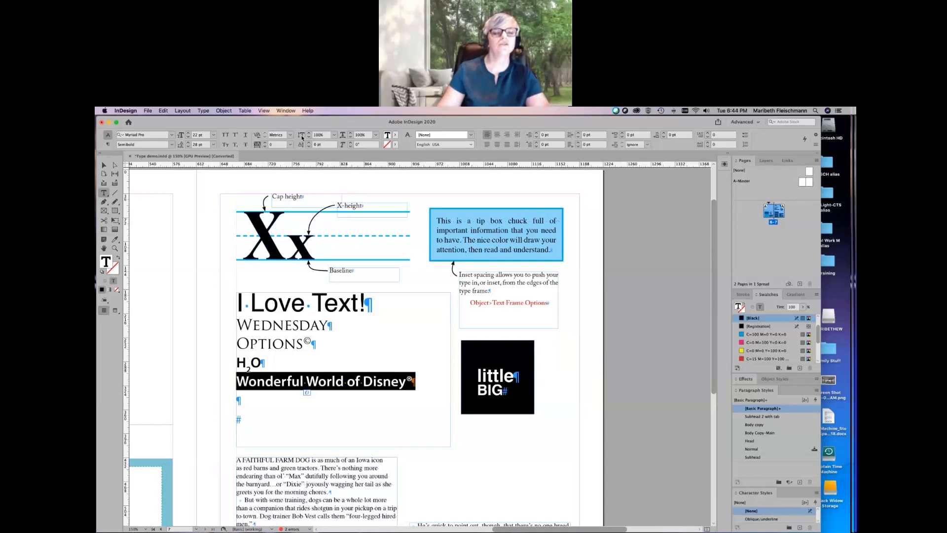
{"action": "left_click", "coordinate": [334, 135]}
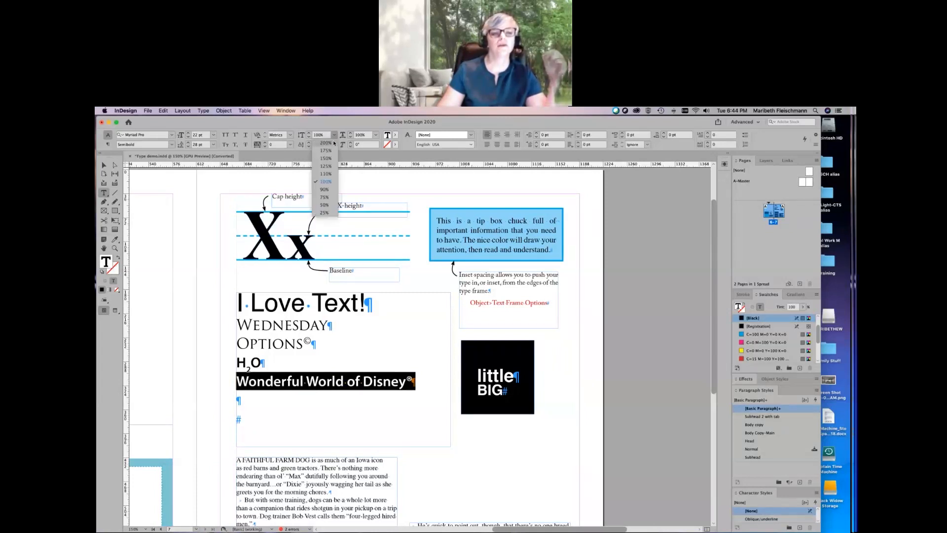
{"action": "left_click", "coordinate": [332, 151]}
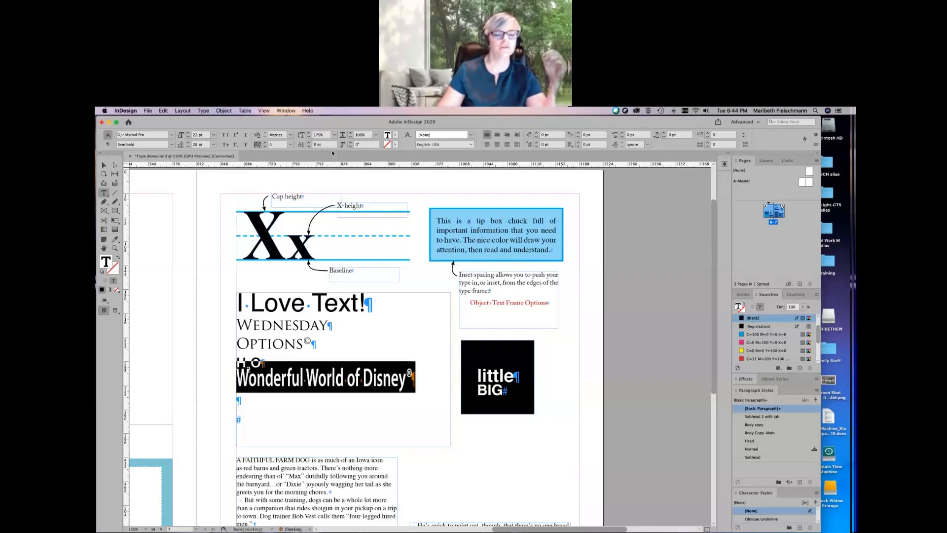
{"action": "left_click", "coordinate": [334, 135]}
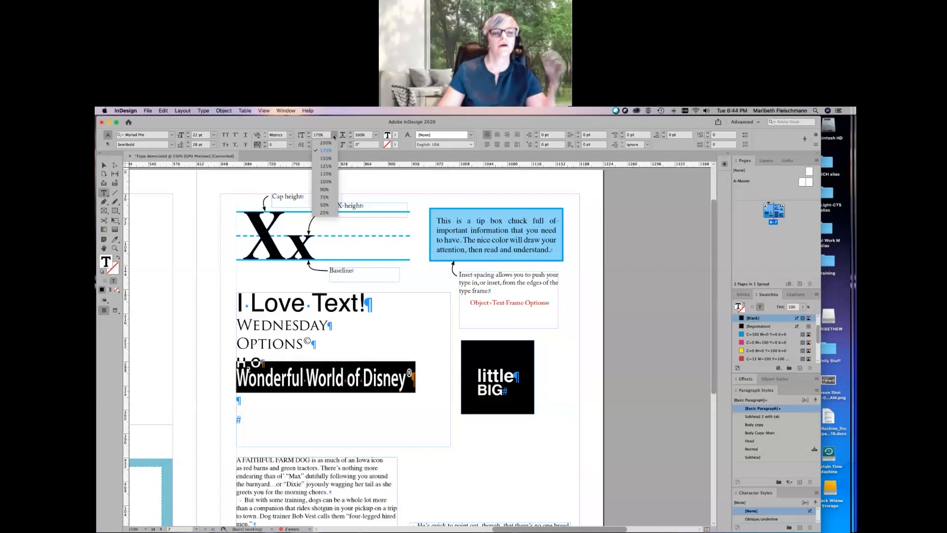
{"action": "left_click", "coordinate": [334, 205]}
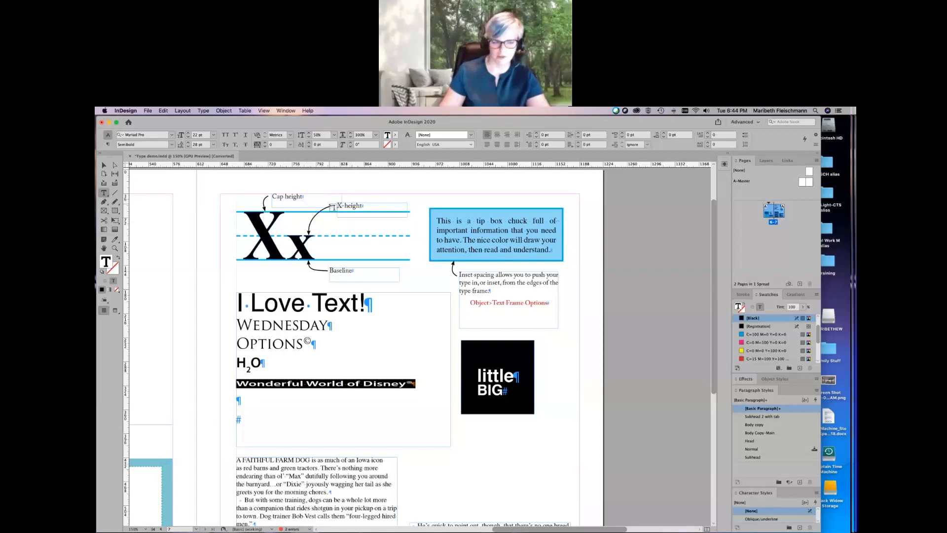
{"action": "left_click", "coordinate": [334, 135]}
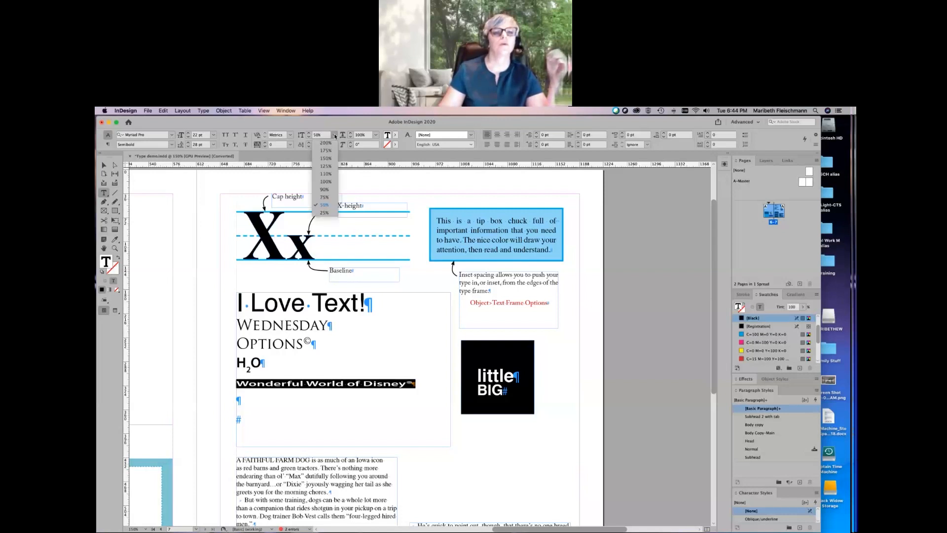
{"action": "left_click", "coordinate": [326, 182]}
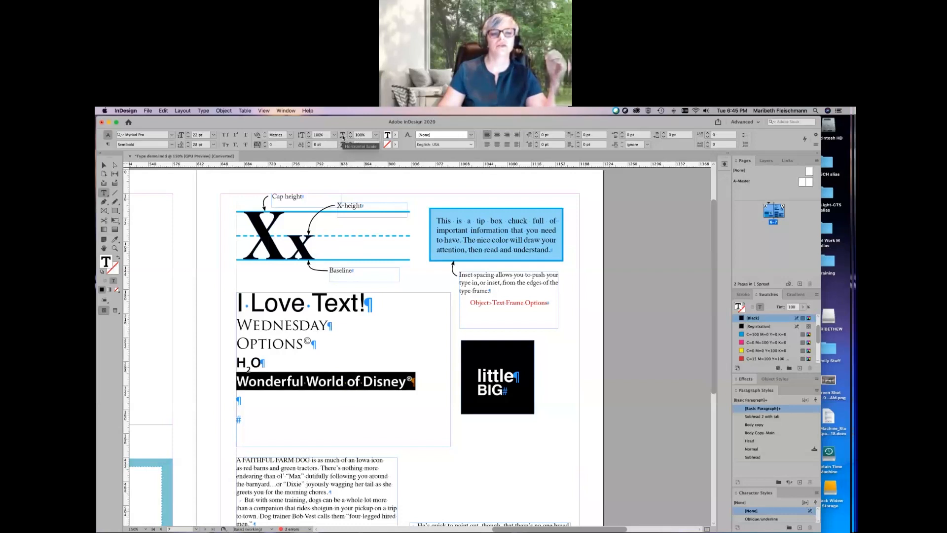
- Change the horizontal scale of the "Wonderful World of Disney" line to 175%, and finally to 50%
{"action": "left_click", "coordinate": [376, 134]}
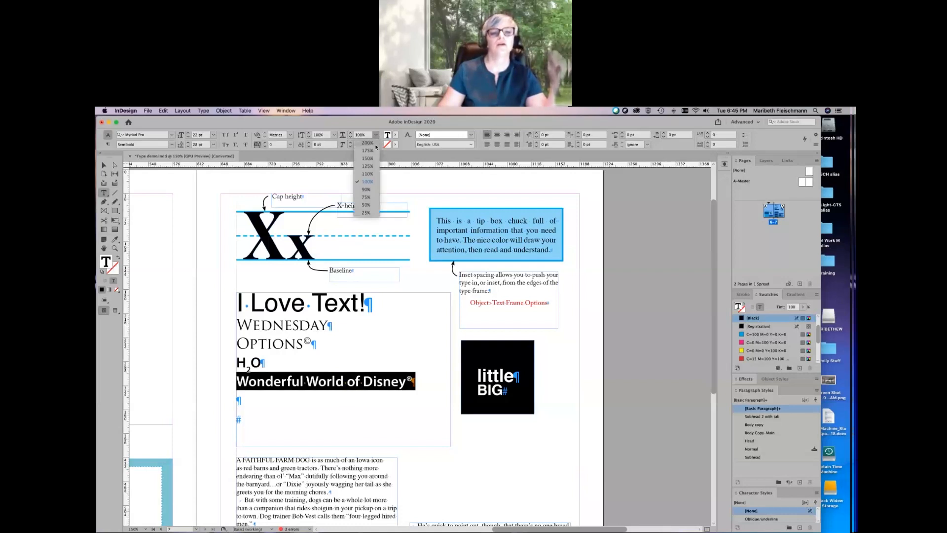
{"action": "left_click", "coordinate": [368, 150]}
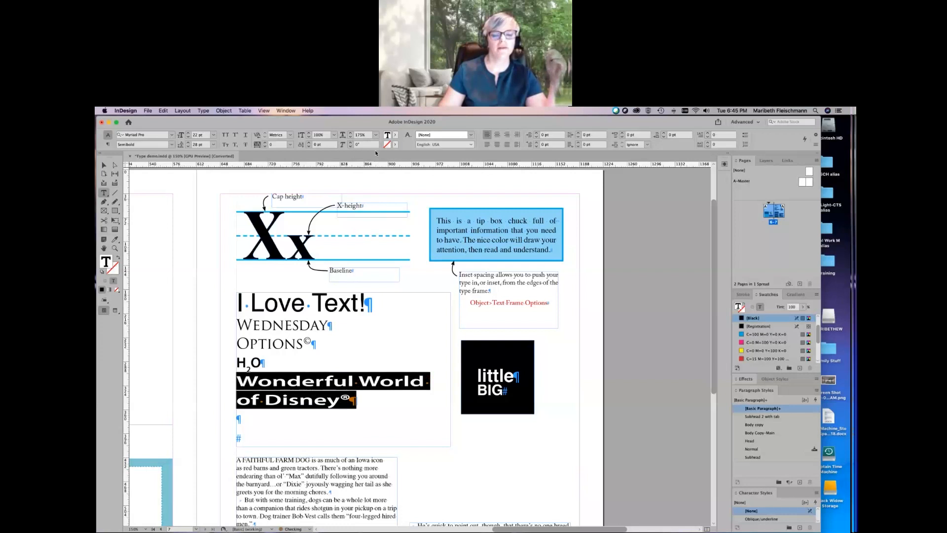
{"action": "left_click", "coordinate": [376, 135]}
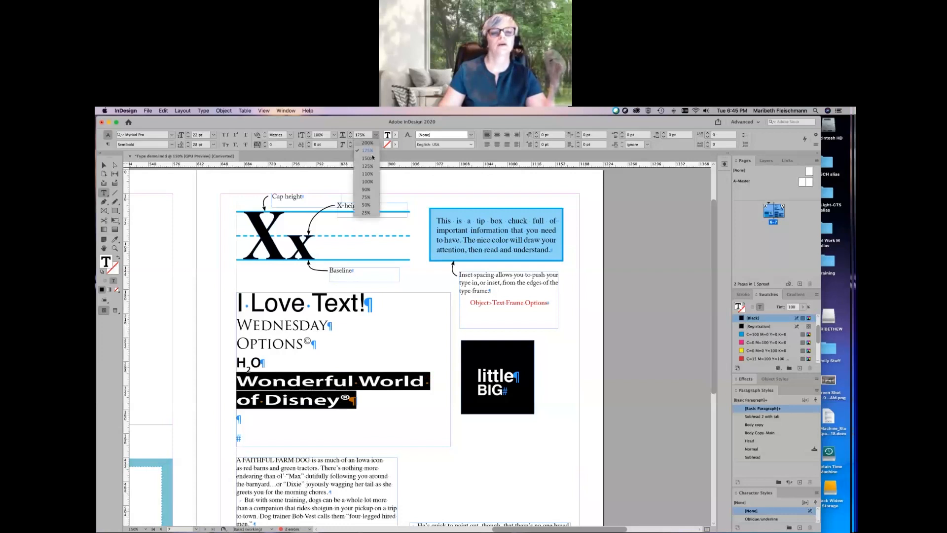
{"action": "left_click", "coordinate": [366, 204]}
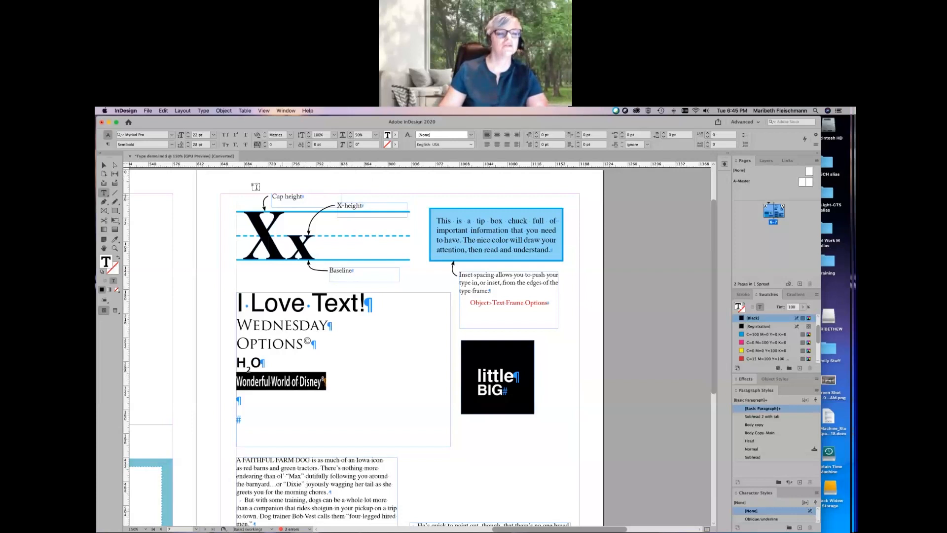
- Tighten the tracking of the "Wonderful World of Disney" line, trying -50 and settling on -25
{"action": "left_click", "coordinate": [290, 144]}
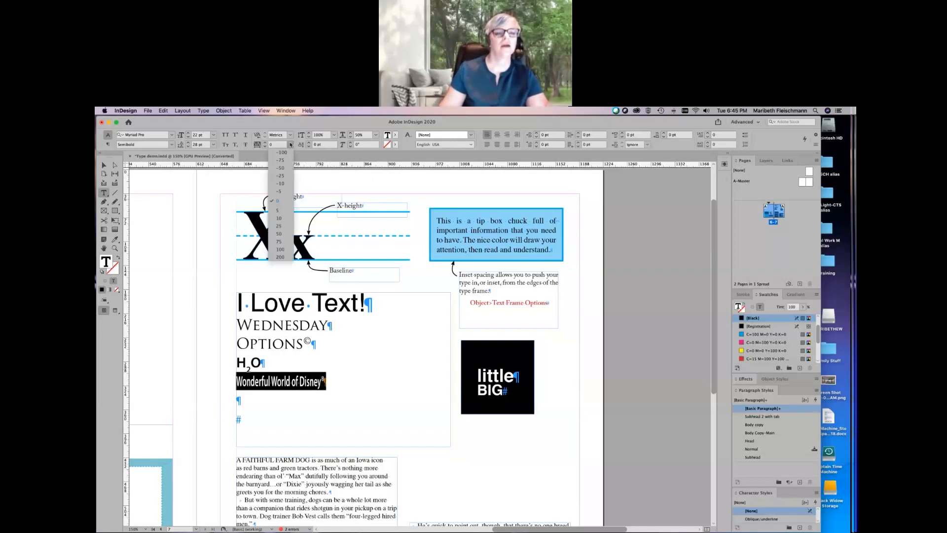
{"action": "left_click", "coordinate": [280, 168]}
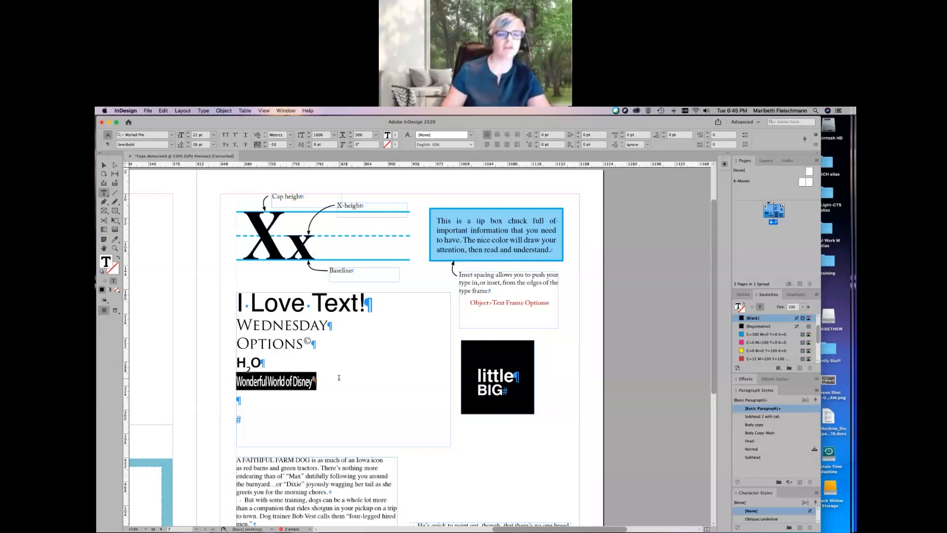
{"action": "left_click", "coordinate": [290, 144]}
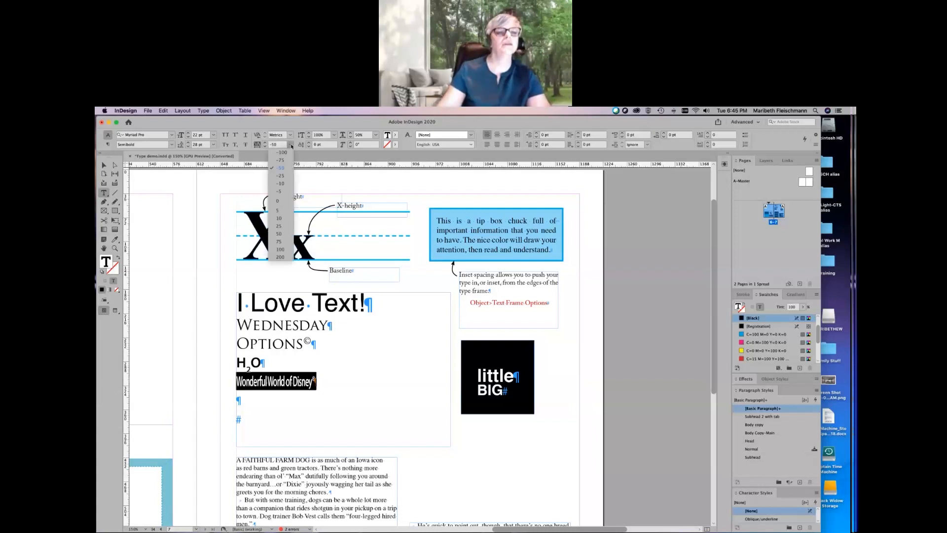
{"action": "left_click", "coordinate": [280, 175]}
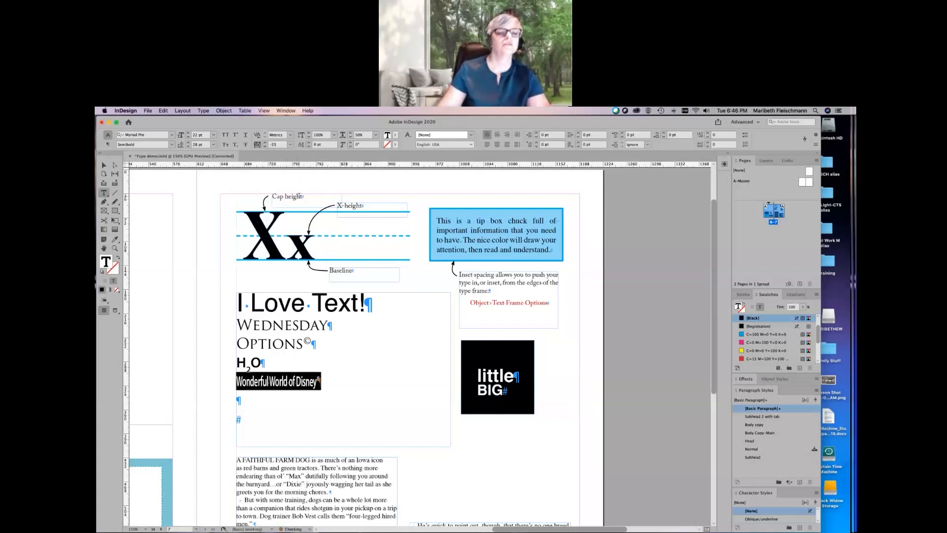
- Set the horizontal scale of the "Wonderful World of Disney" line to 90% and raise its skew angle to slant the letters forward
{"action": "left_click", "coordinate": [376, 135]}
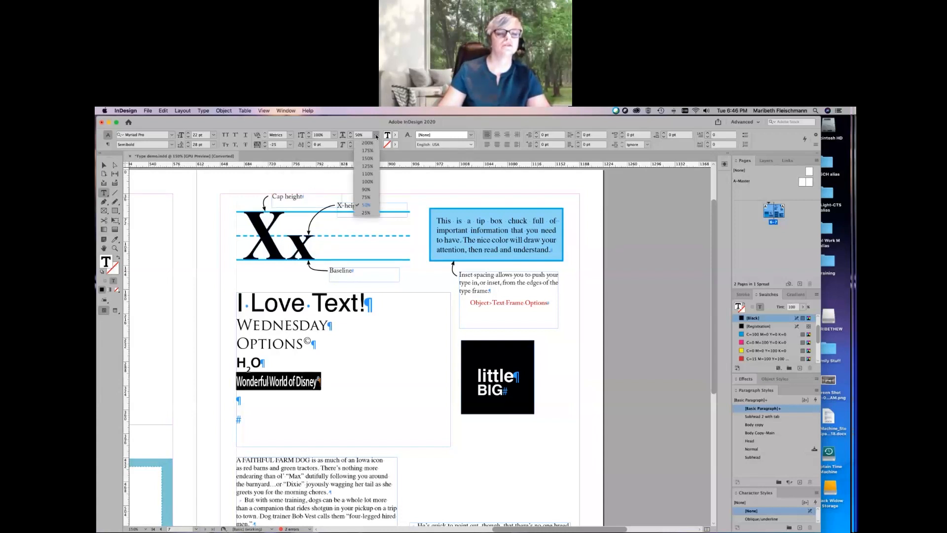
{"action": "left_click", "coordinate": [366, 190]}
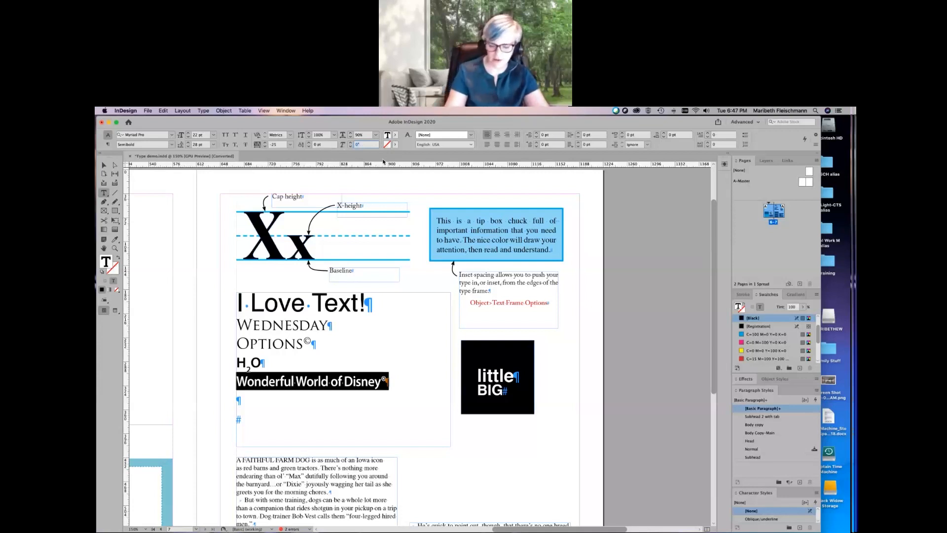
{"action": "key", "text": "Up"}
{"action": "key", "text": "Up"}
{"action": "key", "text": "Up"}
{"action": "key", "text": "Up"}
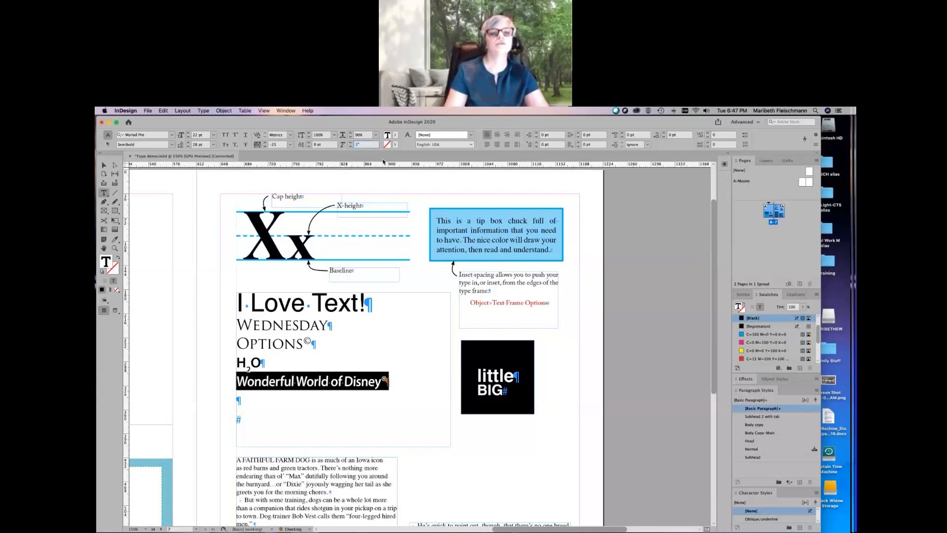
{"action": "key", "text": "Up"}
{"action": "key", "text": "Up"}
{"action": "key", "text": "Up"}
{"action": "key", "text": "Up"}
{"action": "key", "text": "Up"}
{"action": "key", "text": "Up"}
{"action": "key", "text": "Up"}
{"action": "key", "text": "Up"}
{"action": "key", "text": "Up"}
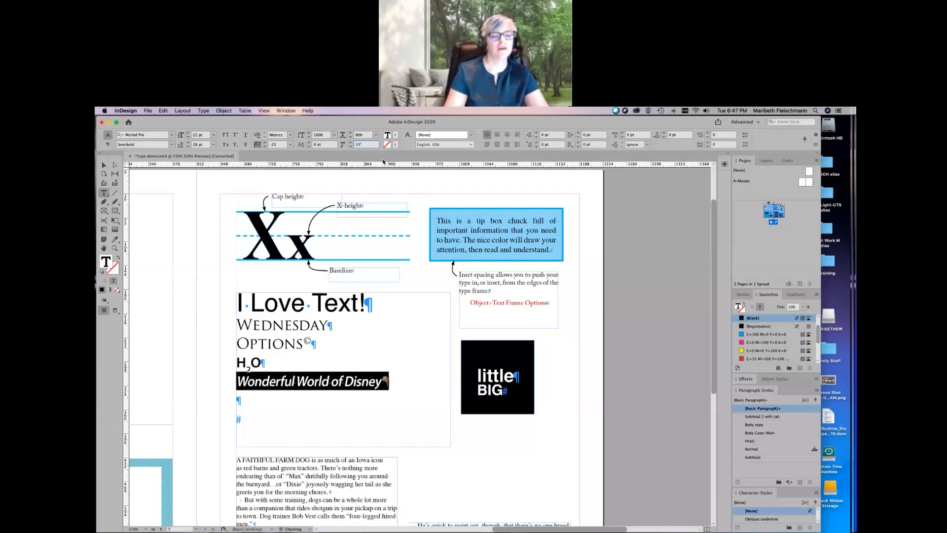
{"action": "key", "text": "Up"}
{"action": "key", "text": "Up"}
{"action": "key", "text": "Up"}
{"action": "key", "text": "Up"}
{"action": "key", "text": "Up"}
{"action": "key", "text": "Up"}
{"action": "key", "text": "Up"}
{"action": "key", "text": "Up"}
{"action": "key", "text": "Up"}
{"action": "key", "text": "Up"}
{"action": "key", "text": "Up"}
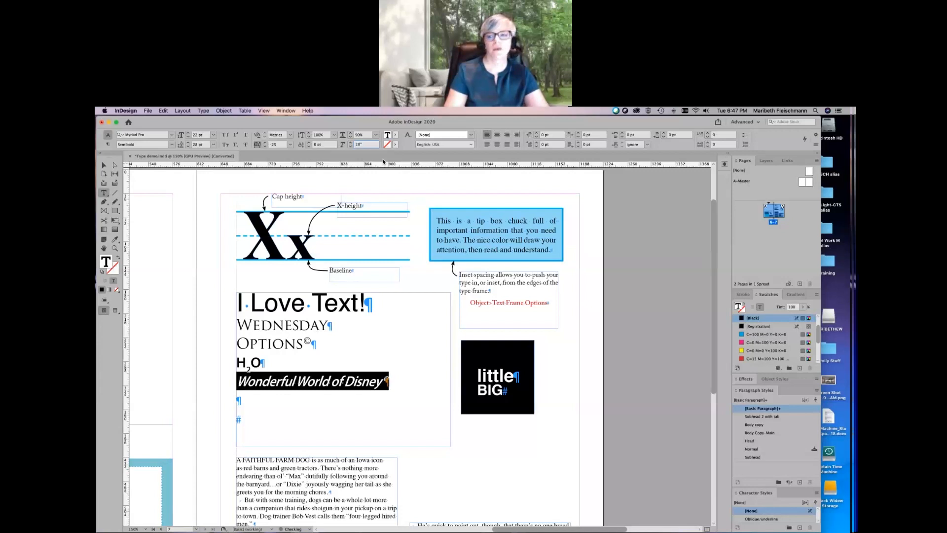
{"action": "key", "text": "Up"}
{"action": "key", "text": "Up"}
{"action": "key", "text": "Up"}
{"action": "key", "text": "Up"}
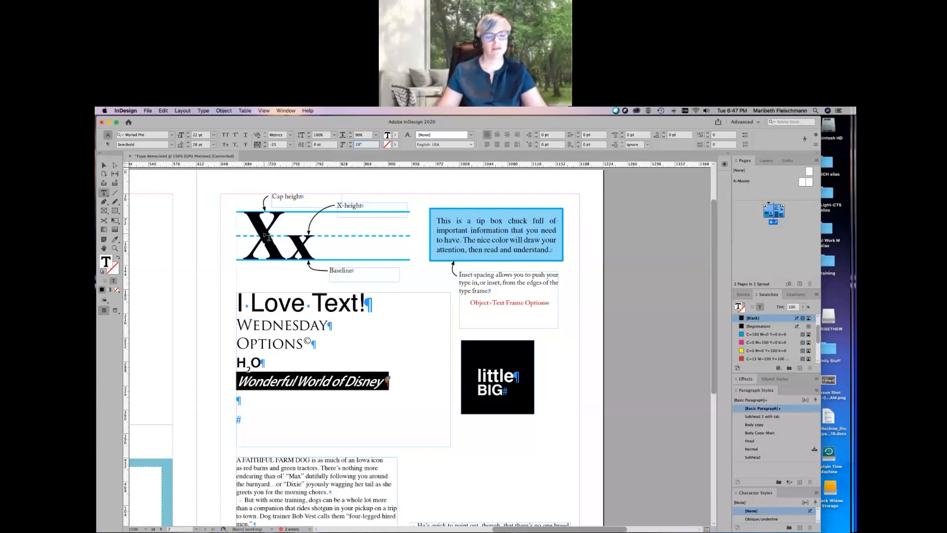
- Convert the whole text frame containing "I Love Text!" and "Wonderful World of Disney" to outlines
{"action": "left_click", "coordinate": [105, 167]}
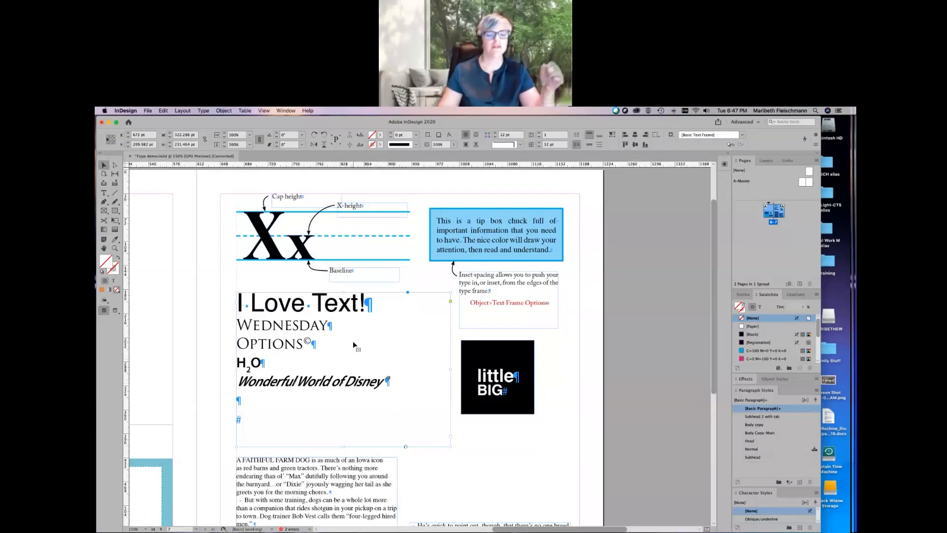
{"action": "left_click", "coordinate": [203, 111]}
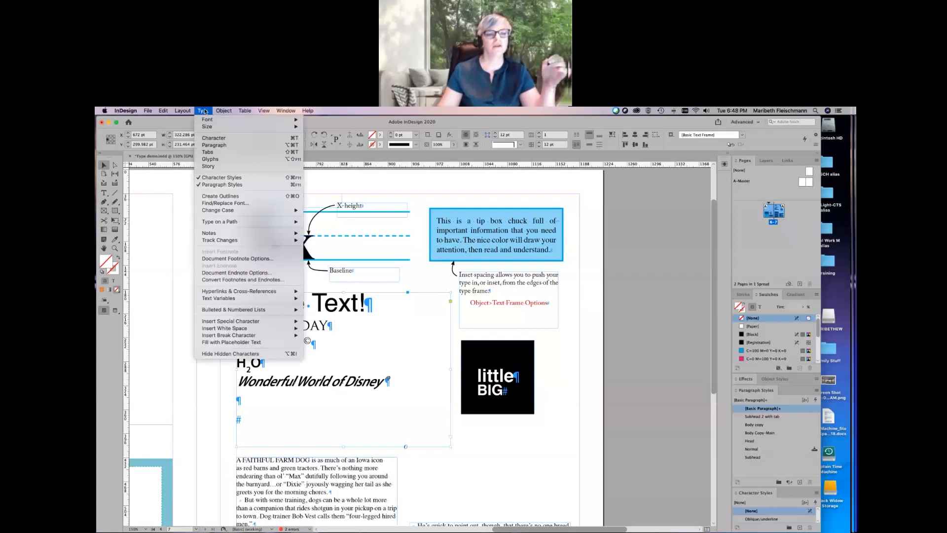
{"action": "left_click", "coordinate": [264, 196]}
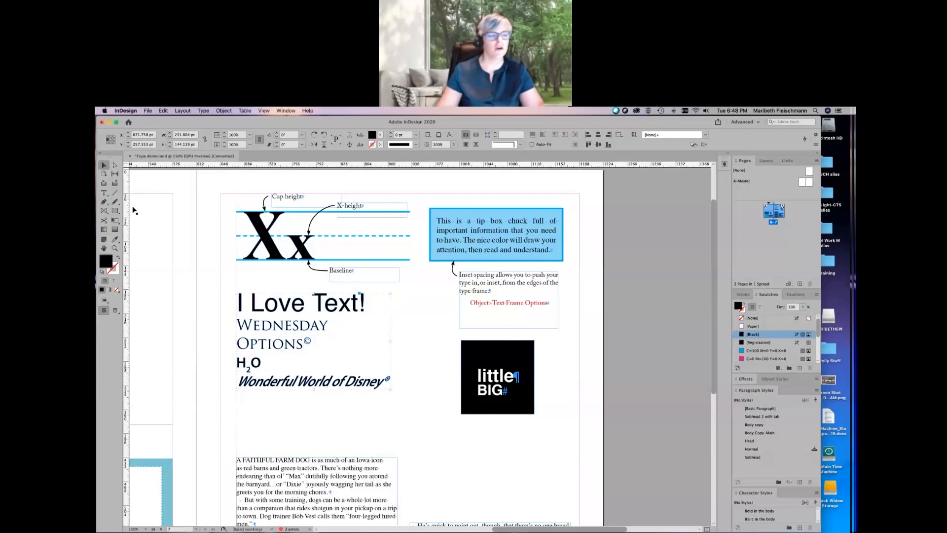
- Reshape the outlined W of "World" by pulling its anchor points upward with the Direct Selection tool
{"action": "left_click", "coordinate": [115, 165]}
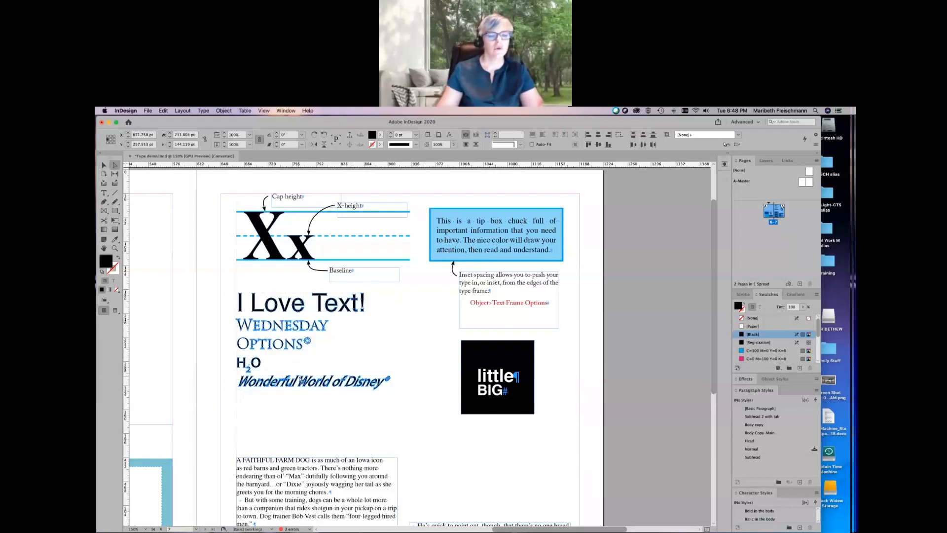
{"action": "mouse_move", "coordinate": [300, 379]}
{"action": "left_mouse_down"}
{"action": "mouse_move", "coordinate": [301, 371]}
{"action": "mouse_move", "coordinate": [303, 387]}
{"action": "left_mouse_up"}
{"action": "left_click", "coordinate": [313, 379]}
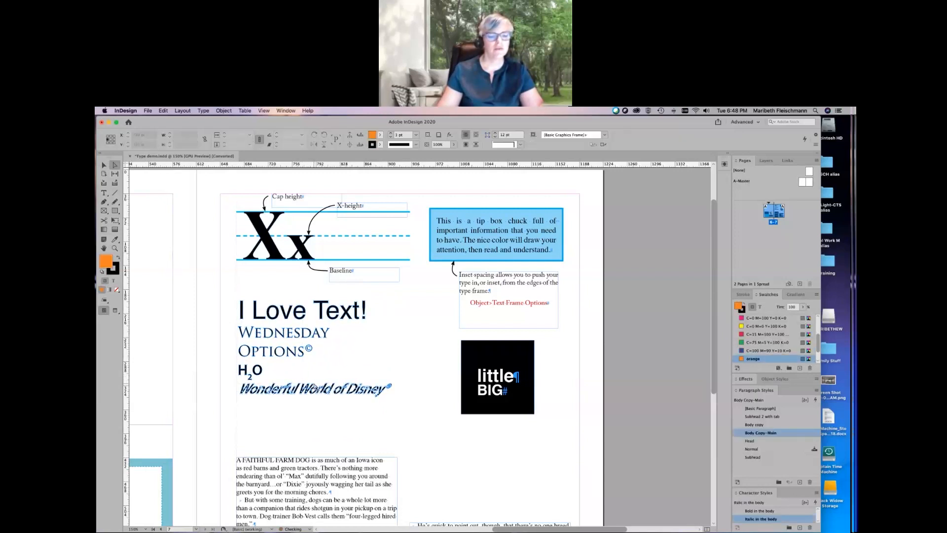
{"action": "left_click", "coordinate": [313, 385]}
{"action": "left_click_drag", "start_coordinate": [316, 389], "coordinate": [311, 369]}
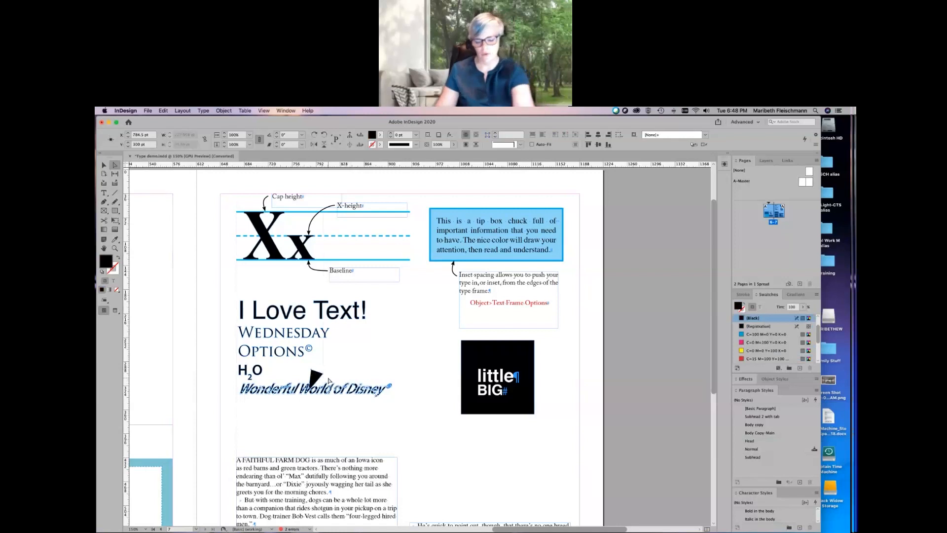
- Undo the anchor point edits and the outline conversion, back to the live text frame
{"action": "key", "text": "super+z"}
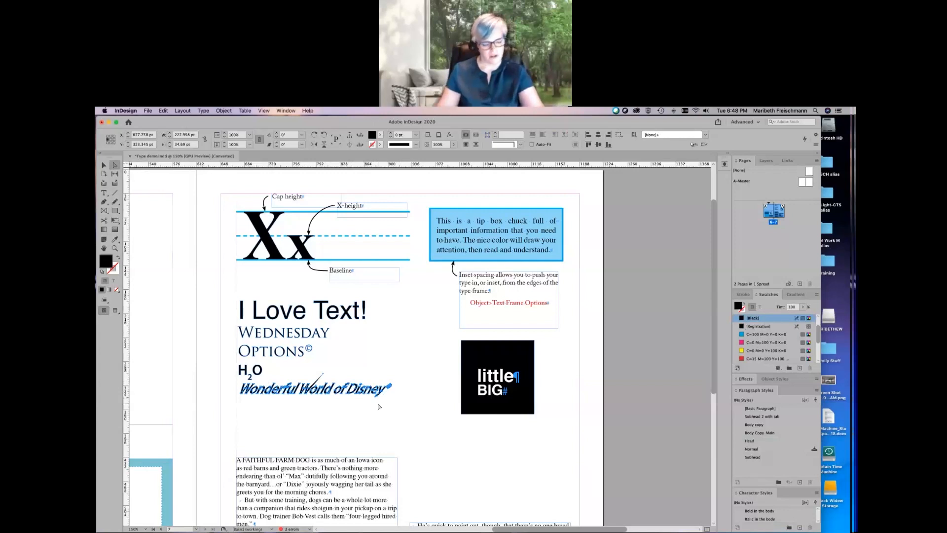
{"action": "key", "text": "super+z"}
{"action": "key", "text": "super+z"}
{"action": "key", "text": "super+z"}
{"action": "key", "text": "super+z"}
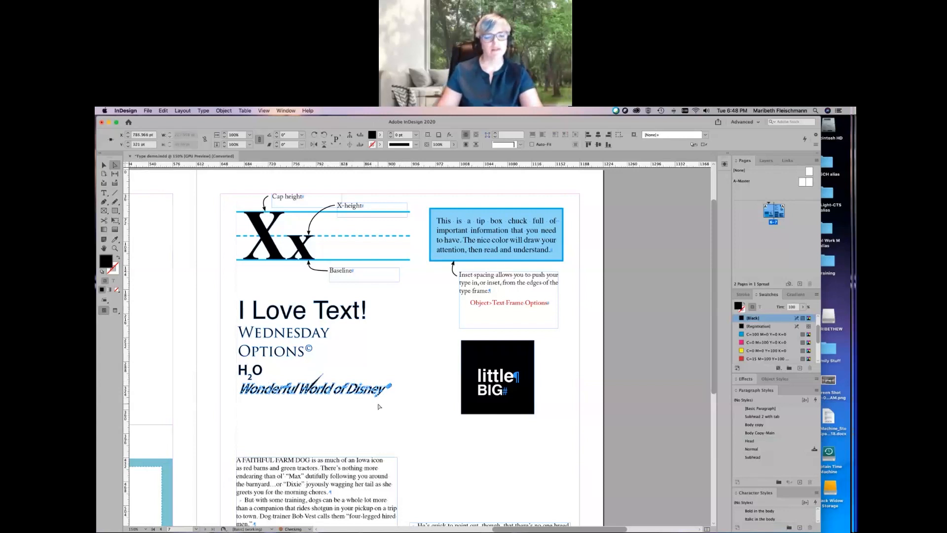
{"action": "key", "text": "super+z"}
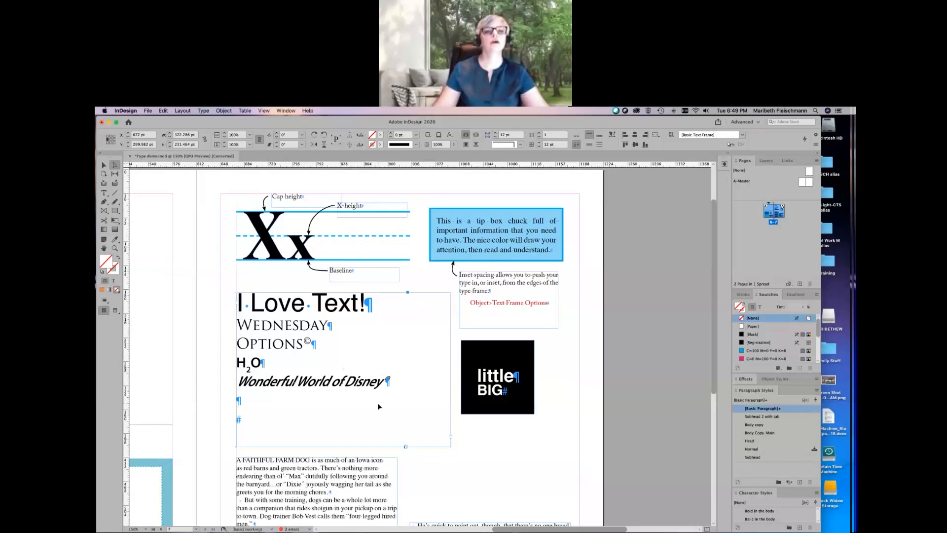
- Show the paragraph formatting controls for the Type tool and place the text cursor in the opening paragraph of the farm dog article
{"action": "left_click", "coordinate": [103, 192]}
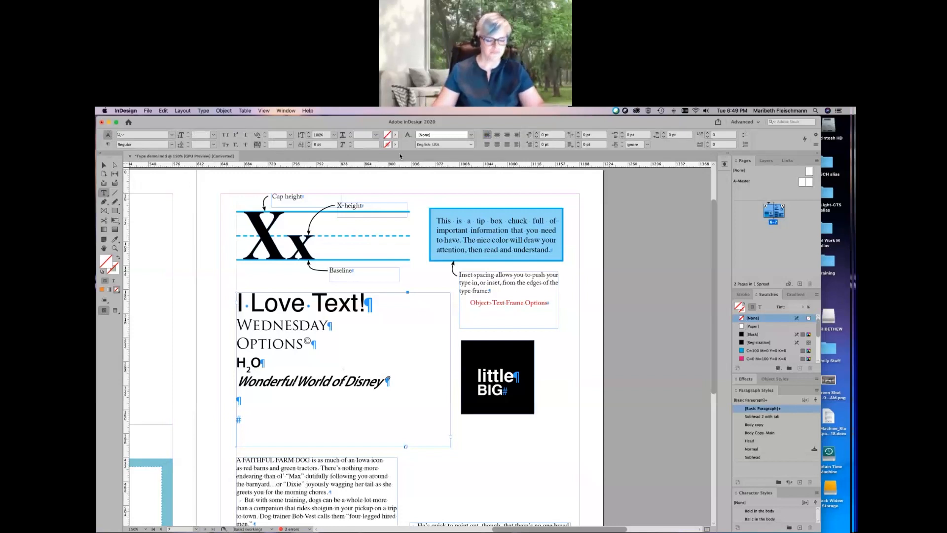
{"action": "left_click", "coordinate": [108, 145]}
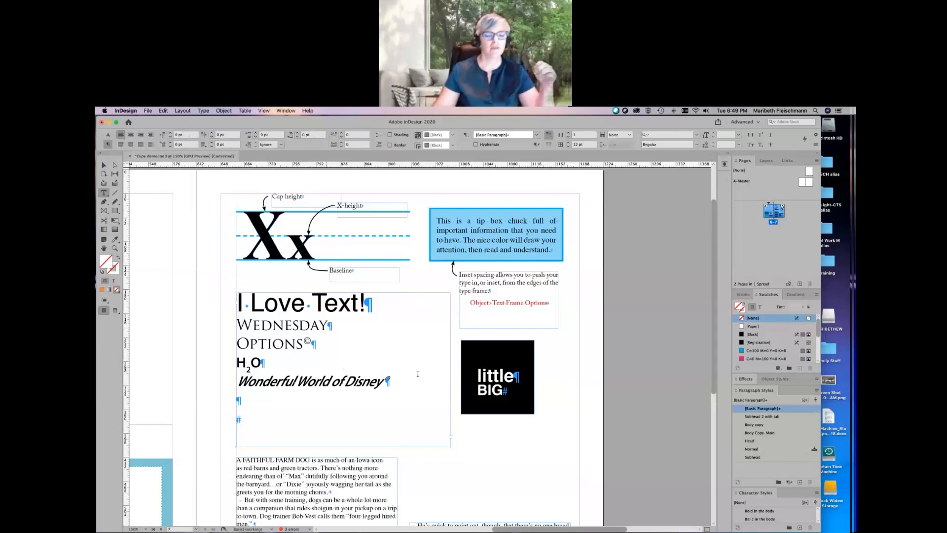
{"action": "scroll", "coordinate": [449, 378], "scroll_direction": "down", "scroll_amount": 5}
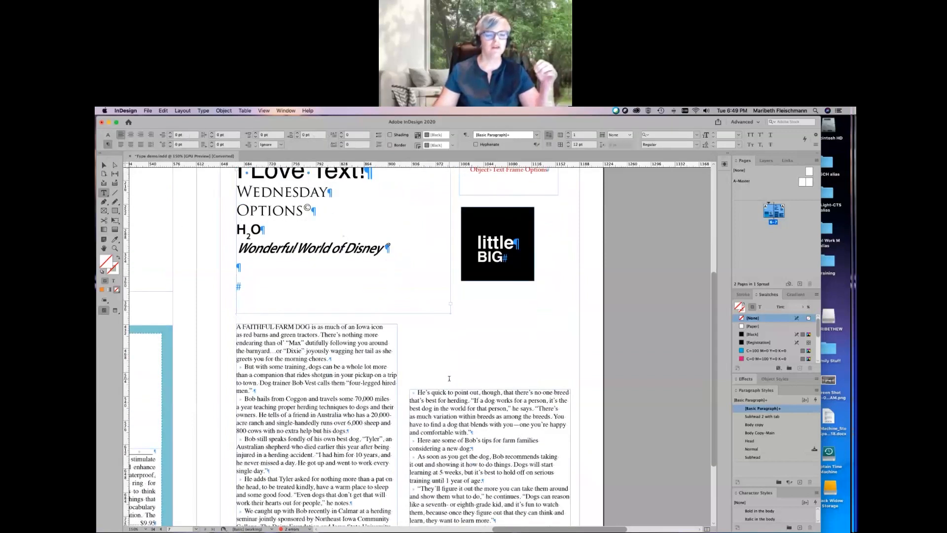
{"action": "scroll", "coordinate": [449, 378], "scroll_direction": "down", "scroll_amount": 3}
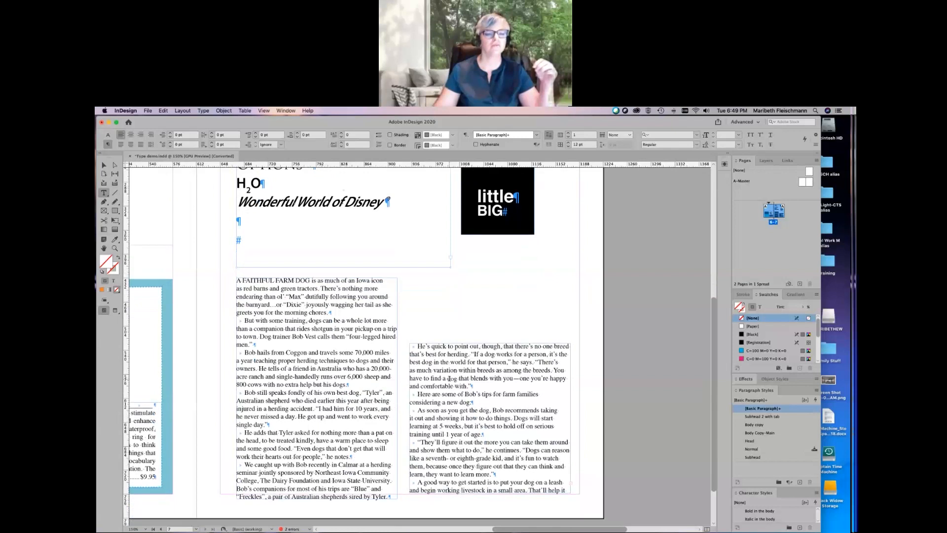
{"action": "scroll", "coordinate": [448, 378], "scroll_direction": "down", "scroll_amount": 2}
{"action": "scroll", "coordinate": [451, 376], "scroll_direction": "down", "scroll_amount": 1}
{"action": "scroll", "coordinate": [450, 376], "scroll_direction": "up", "scroll_amount": 3}
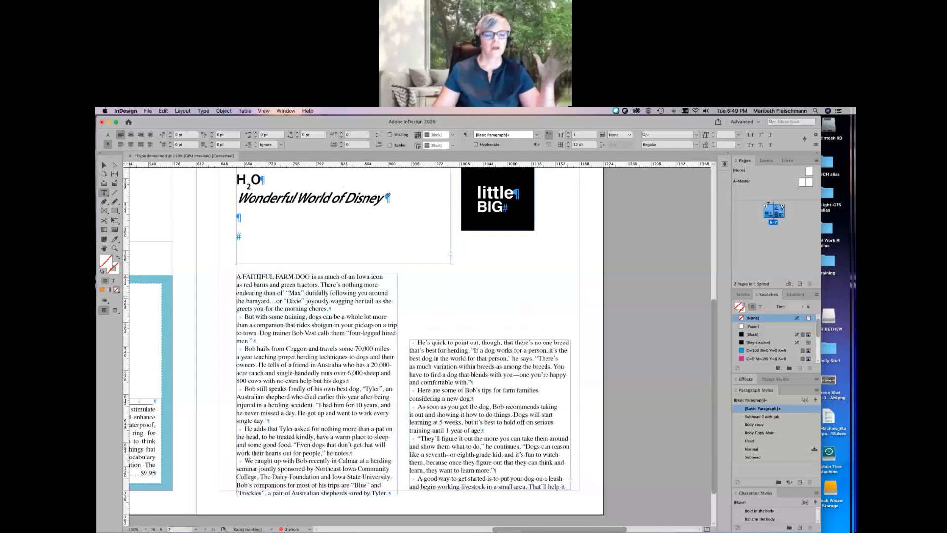
{"action": "left_click", "coordinate": [262, 276]}
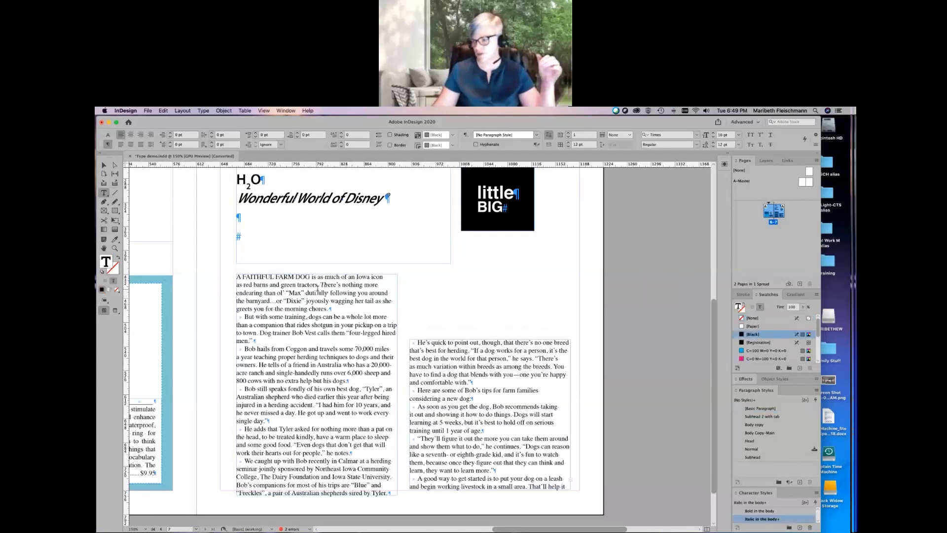
- Demonstrate selecting a single word, the first line, and the whole opening paragraph of the farm dog article
{"action": "double_click", "coordinate": [261, 277]}
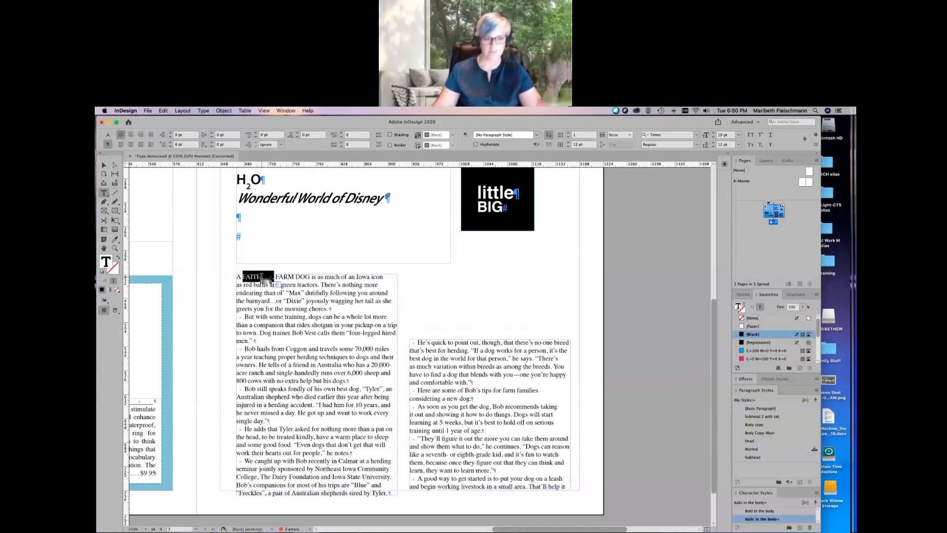
{"action": "triple_click", "coordinate": [291, 276]}
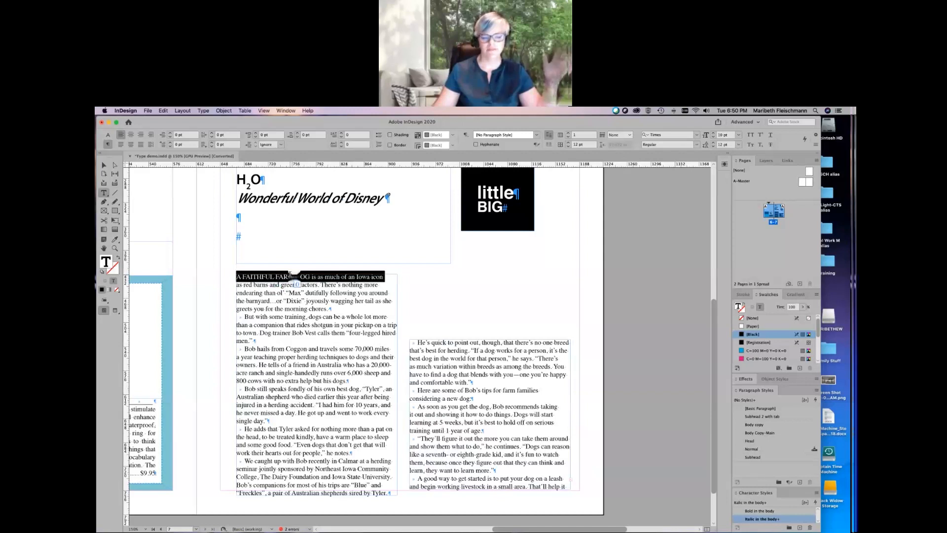
{"action": "double_click", "coordinate": [288, 277]}
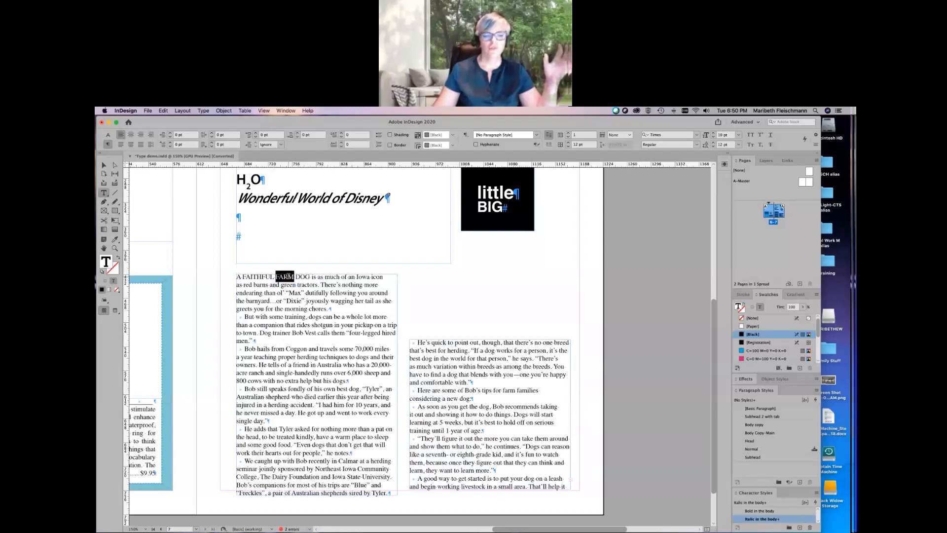
{"action": "left_click", "coordinate": [288, 277]}
{"action": "left_click", "coordinate": [289, 276]}
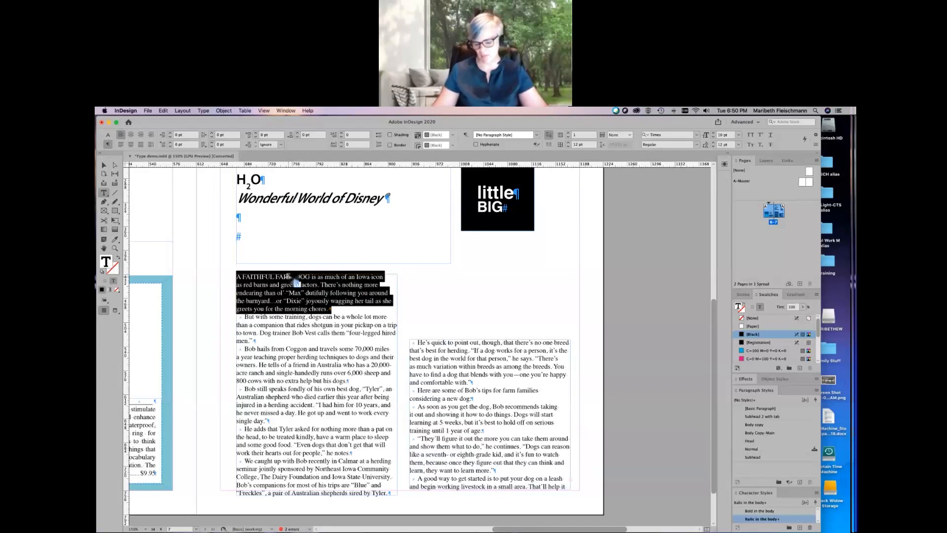
- Select the word "tractors" in the farm dog article, and finally the entire story across both columns
{"action": "left_click", "coordinate": [296, 280]}
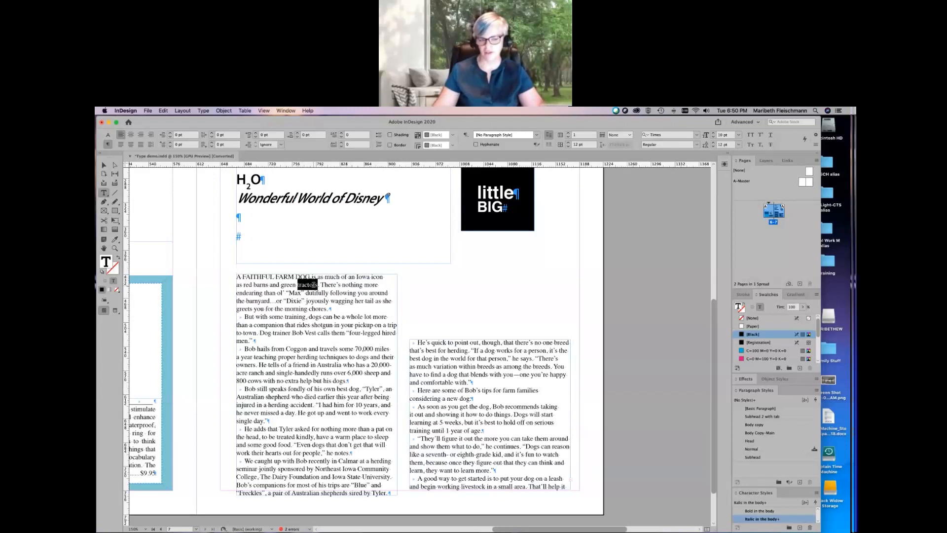
{"action": "double_click", "coordinate": [315, 285]}
{"action": "double_click", "coordinate": [314, 285]}
{"action": "left_click", "coordinate": [314, 285]}
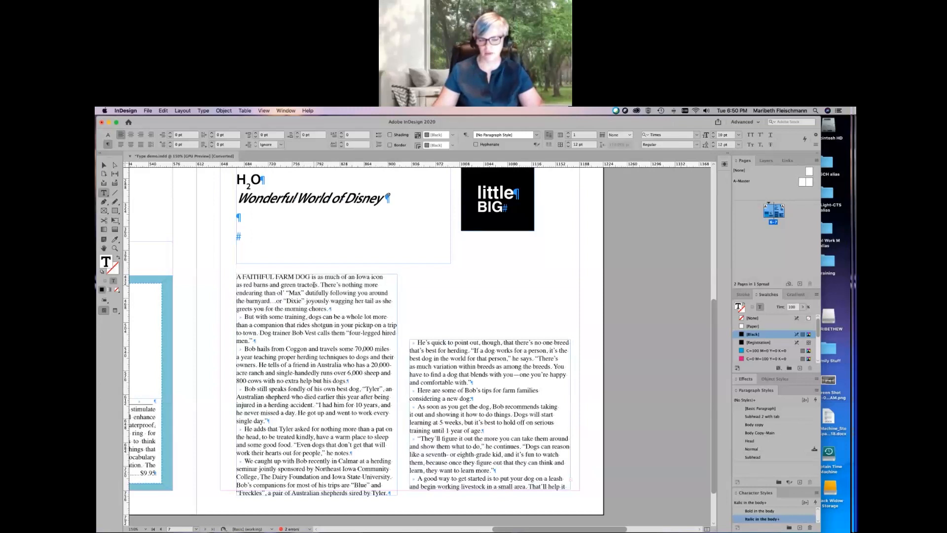
{"action": "double_click", "coordinate": [278, 285]}
{"action": "double_click", "coordinate": [279, 285]}
{"action": "left_click", "coordinate": [278, 285]}
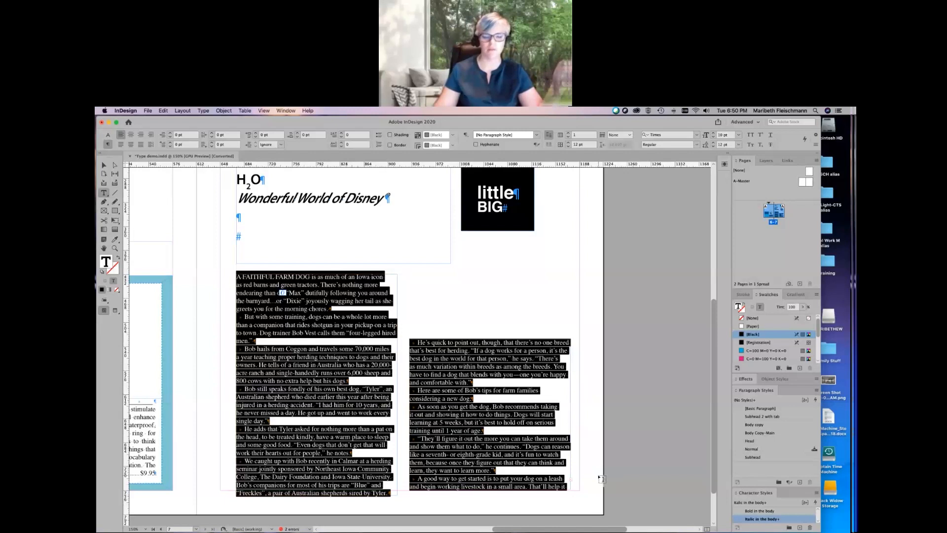
- Clear the story selection and select the article's opening paragraph, first by sweeping across it and again as a whole paragraph
{"action": "left_click", "coordinate": [313, 284]}
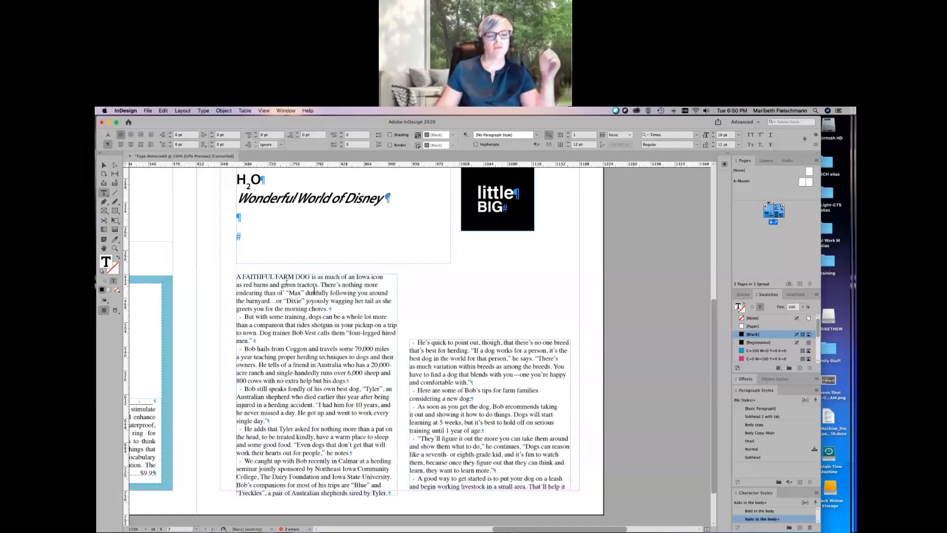
{"action": "left_click_drag", "start_coordinate": [238, 277], "coordinate": [336, 304]}
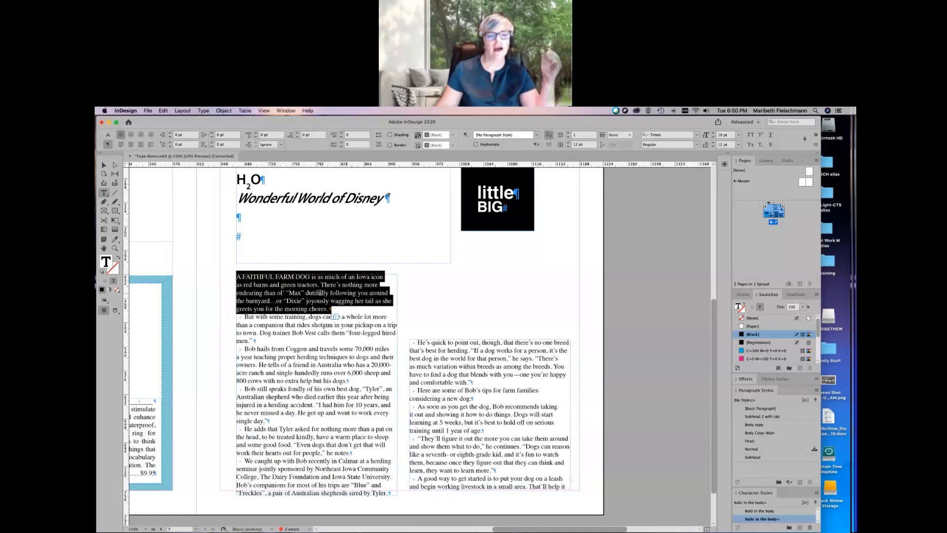
{"action": "left_click", "coordinate": [321, 287]}
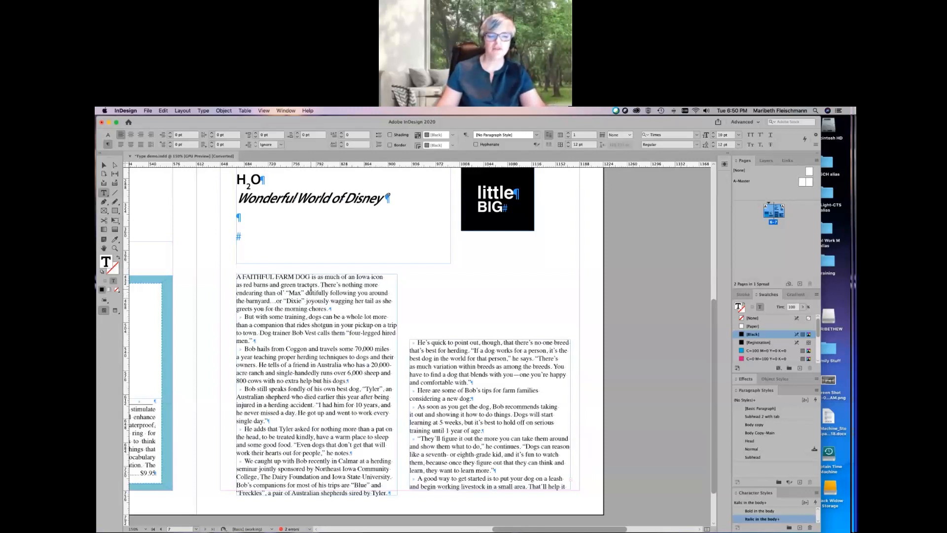
{"action": "triple_click", "coordinate": [311, 290]}
{"action": "left_click", "coordinate": [311, 290]}
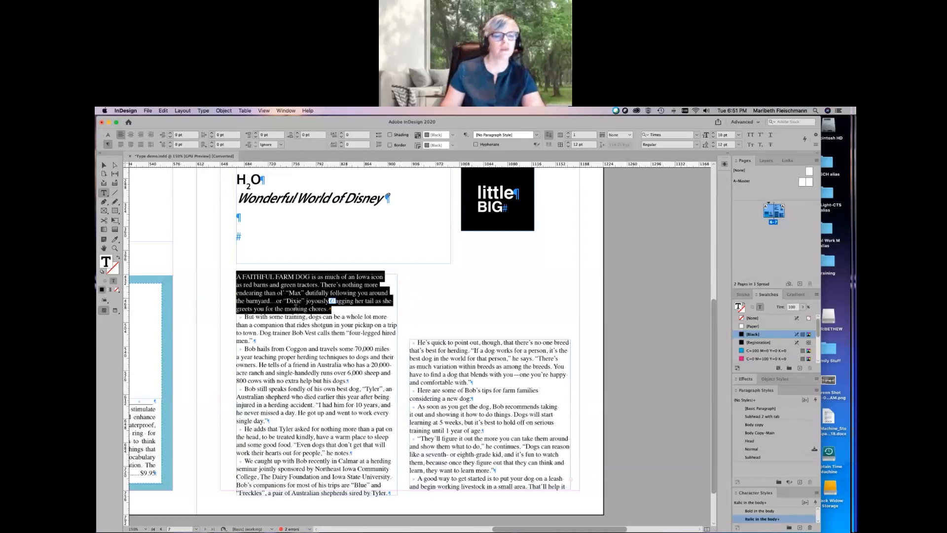
- Center the paragraph starting "But with some training" and insert a forced line break before "trip to town"
{"action": "left_click", "coordinate": [306, 323]}
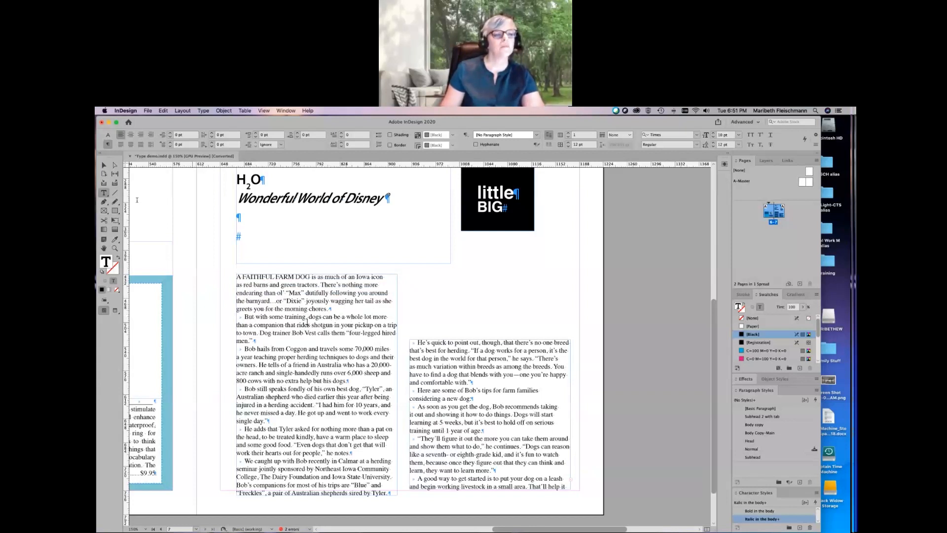
{"action": "left_click", "coordinate": [131, 136]}
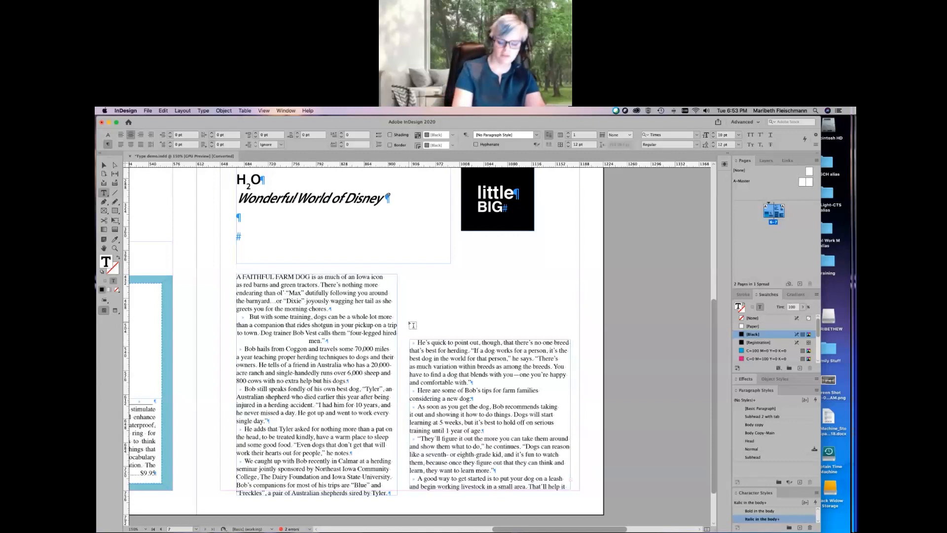
{"action": "key", "text": "shift+Return"}
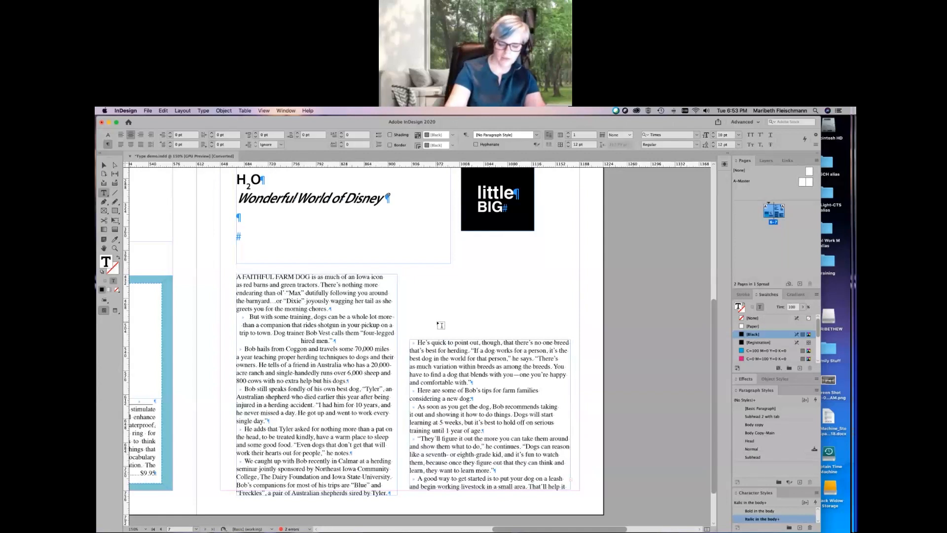
- Insert forced line breaks before "on a trip" and "them" in the centered paragraph, and right-align the following paragraph about Coggon and the 70,000 miles
{"action": "key", "text": "shift+Return"}
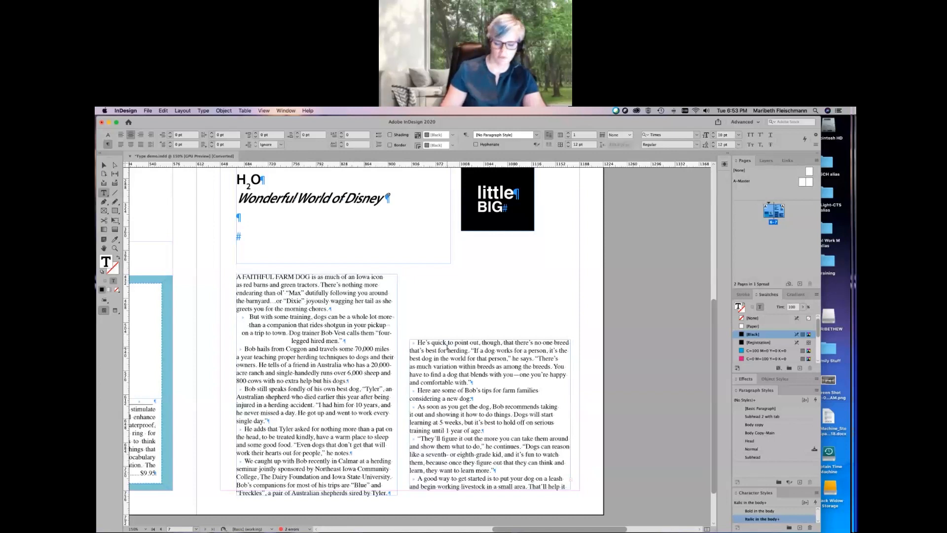
{"action": "key", "text": "shift+Return"}
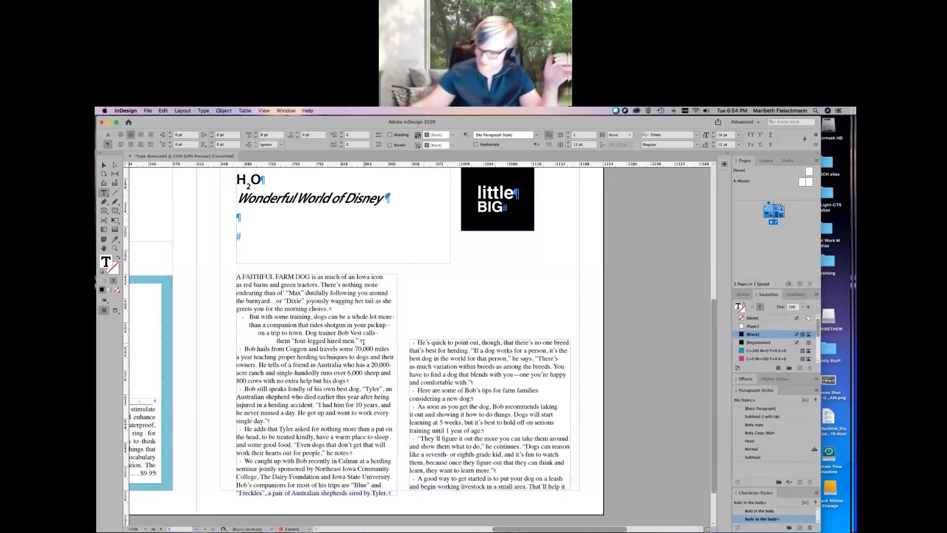
{"action": "left_click", "coordinate": [341, 373]}
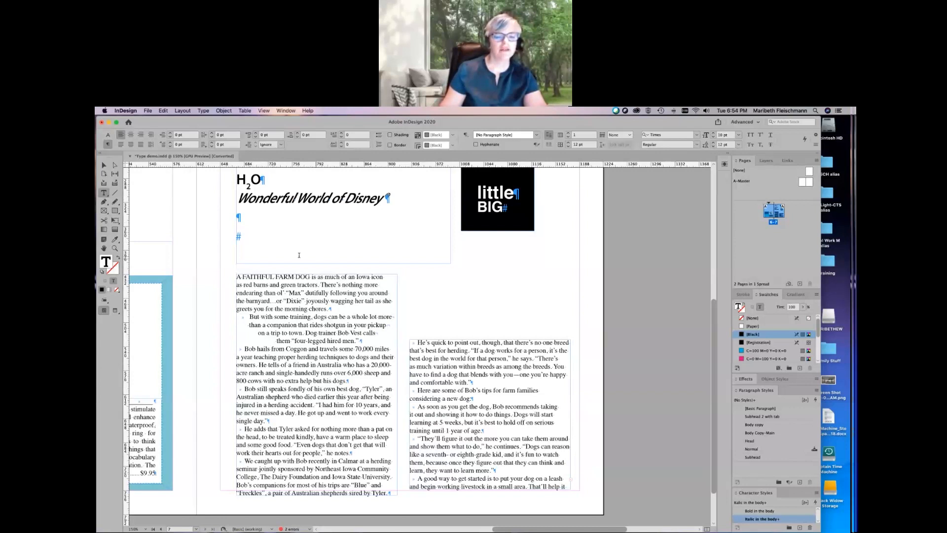
{"action": "left_click", "coordinate": [141, 136]}
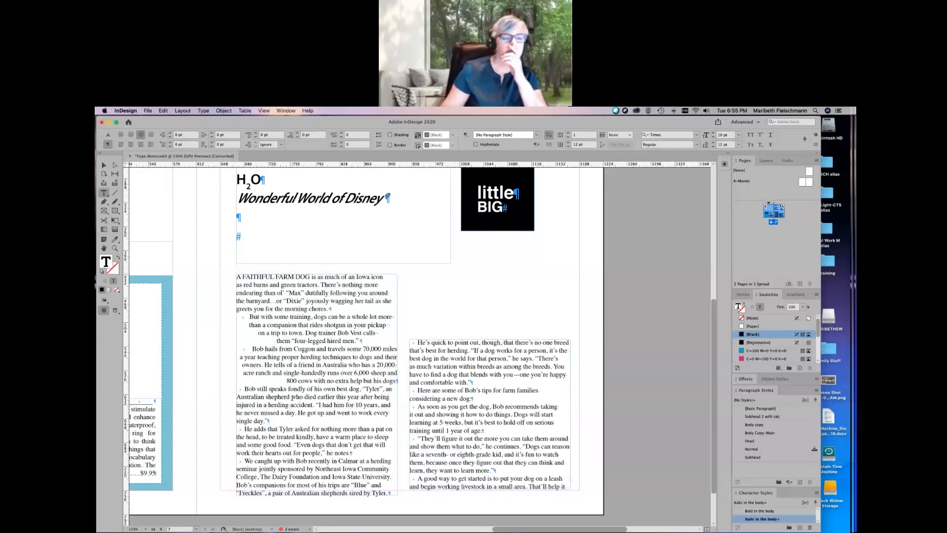
- Try justifying the "own best dog" paragraph with its last line aligned left, with its last line centered, and with all lines justified
{"action": "left_click", "coordinate": [293, 401]}
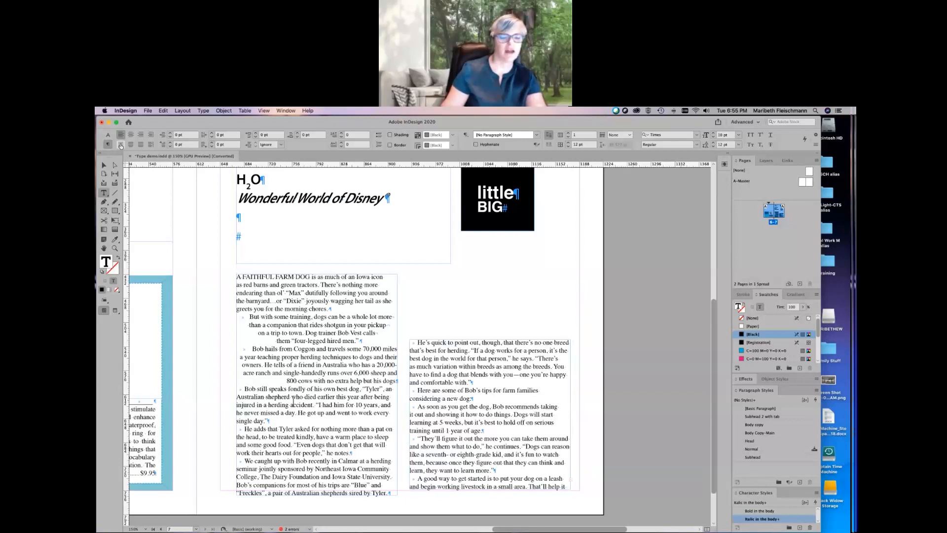
{"action": "left_click", "coordinate": [120, 145]}
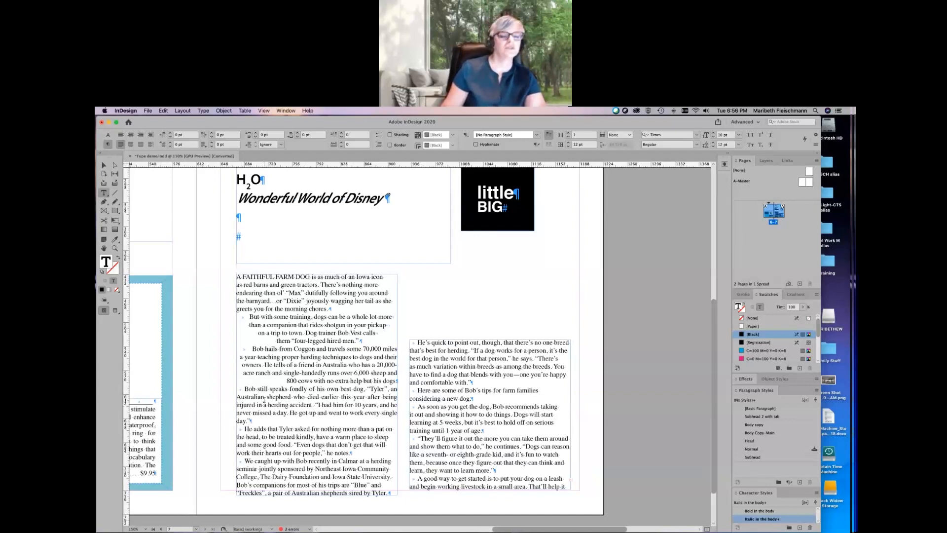
{"action": "left_click", "coordinate": [131, 146]}
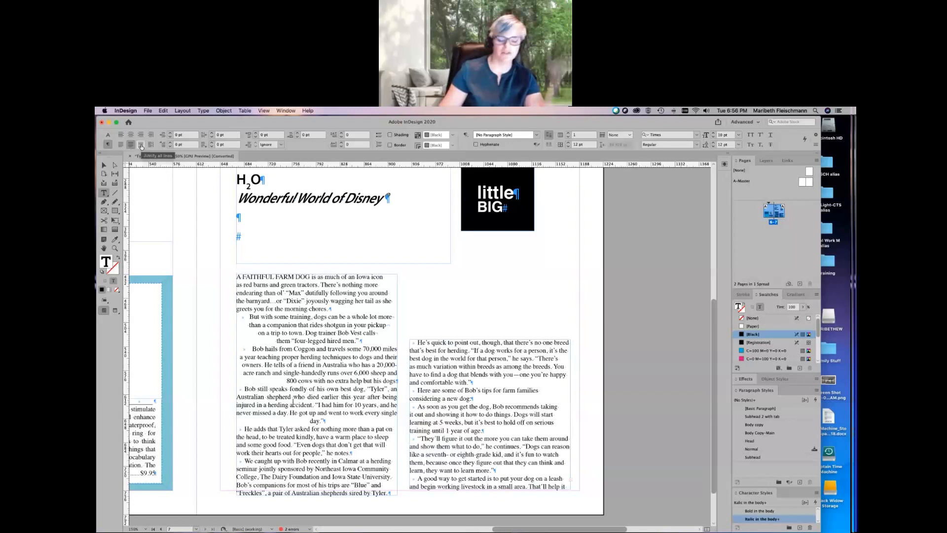
{"action": "left_click", "coordinate": [141, 147]}
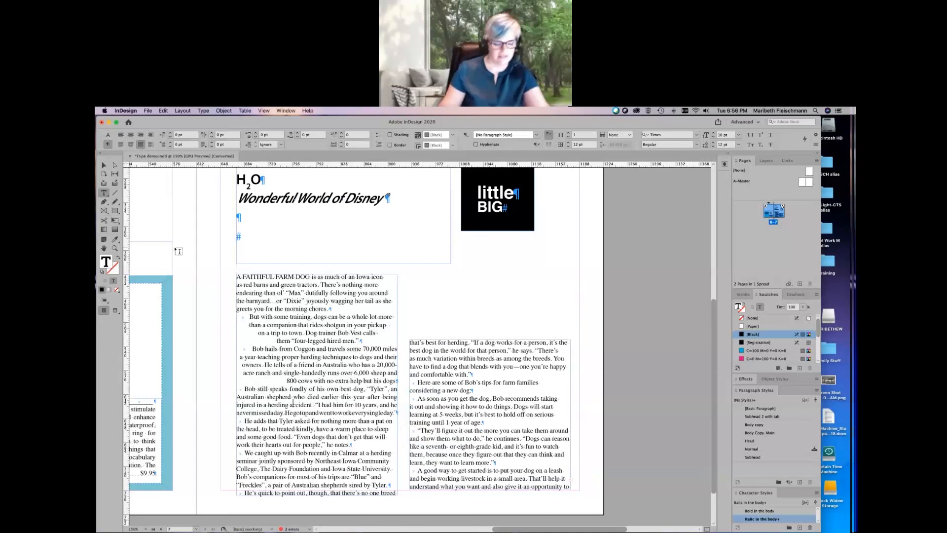
- Justify the "own best dog" paragraph with its last line aligned left
{"action": "key", "text": "super+equal"}
{"action": "key", "text": "super+equal"}
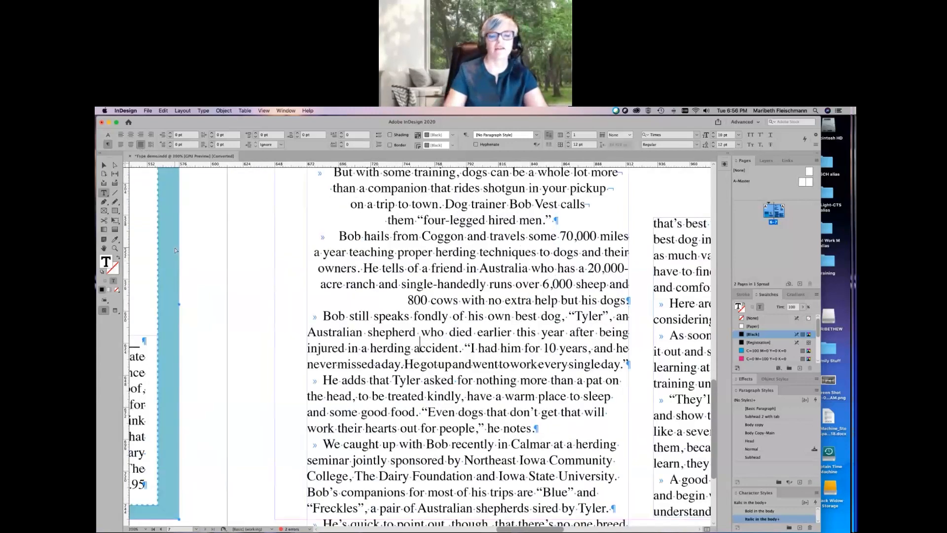
{"action": "left_click", "coordinate": [419, 347]}
{"action": "scroll", "coordinate": [428, 364], "scroll_direction": "right", "scroll_amount": 5}
{"action": "scroll", "coordinate": [429, 364], "scroll_direction": "down", "scroll_amount": 1}
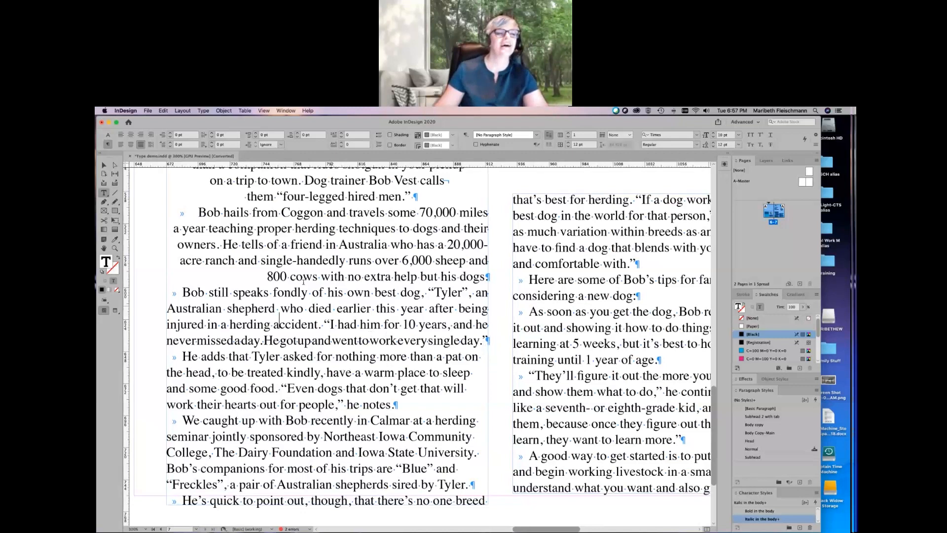
{"action": "left_click", "coordinate": [121, 144]}
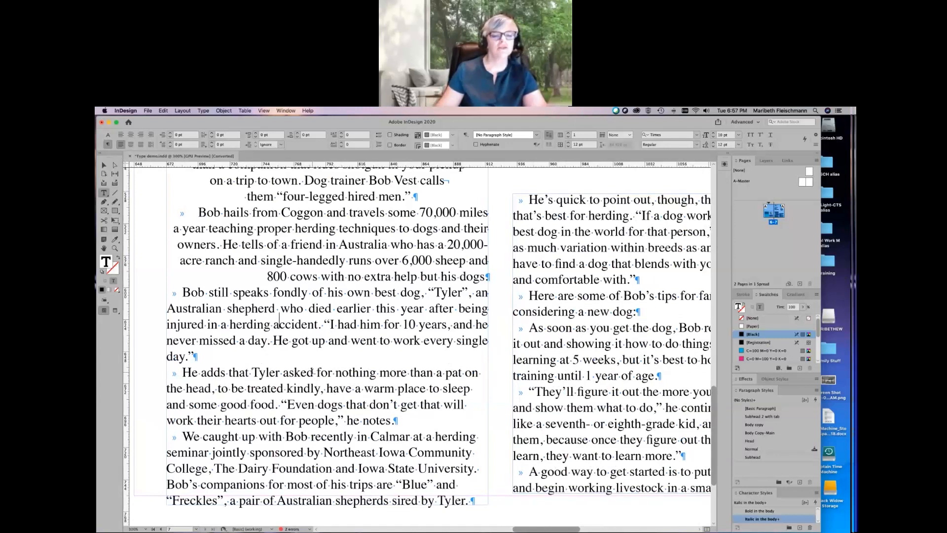
- Select the whole "own best dog" paragraph and set its tracking to 10
{"action": "double_click", "coordinate": [263, 309]}
{"action": "left_click", "coordinate": [263, 308]}
{"action": "left_click", "coordinate": [263, 308]}
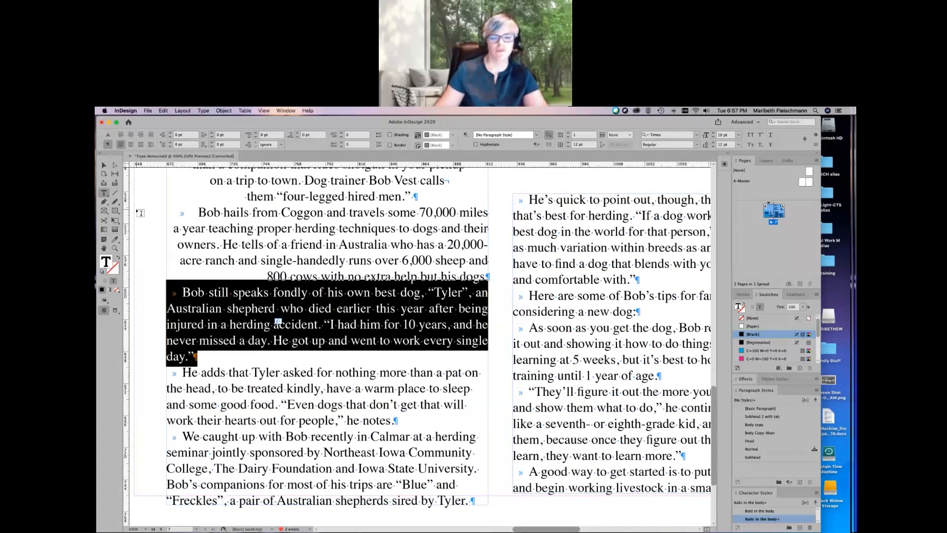
{"action": "left_click", "coordinate": [108, 135]}
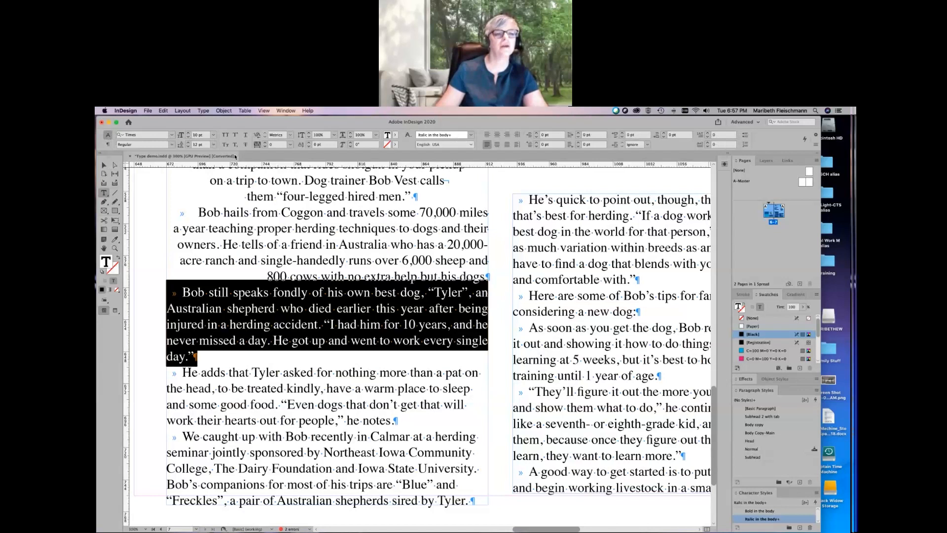
{"action": "left_click", "coordinate": [290, 145]}
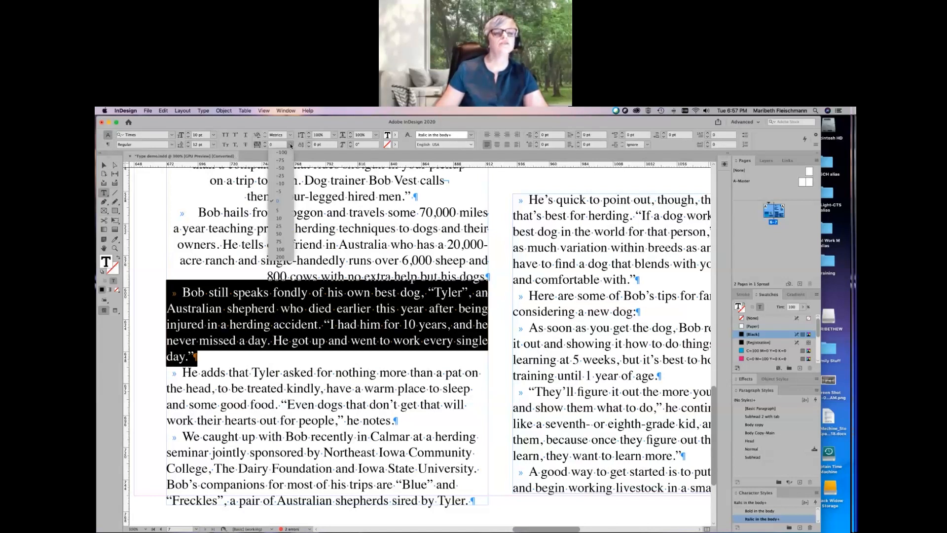
{"action": "left_click", "coordinate": [280, 218]}
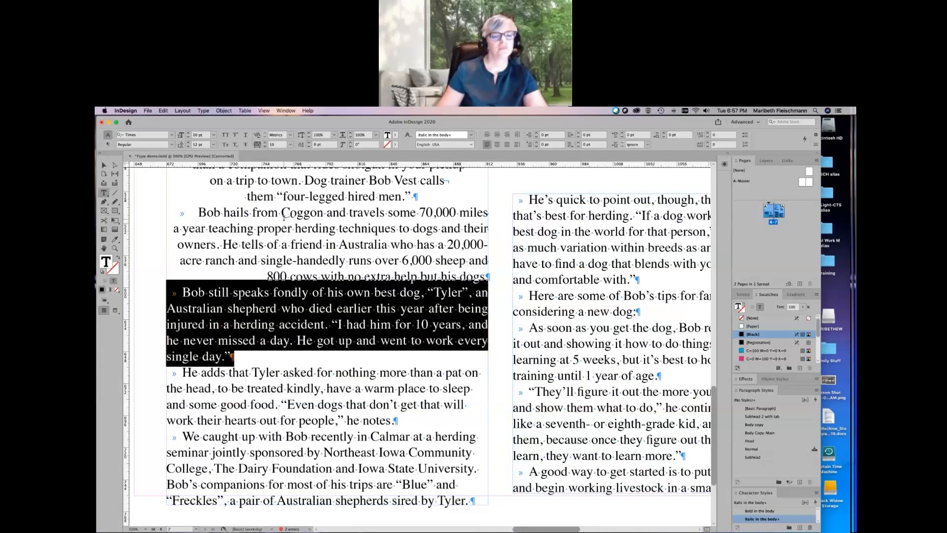
- Try tracking values of -10 and -25 on the selected paragraph, and return the tracking to 10
{"action": "left_click", "coordinate": [291, 145]}
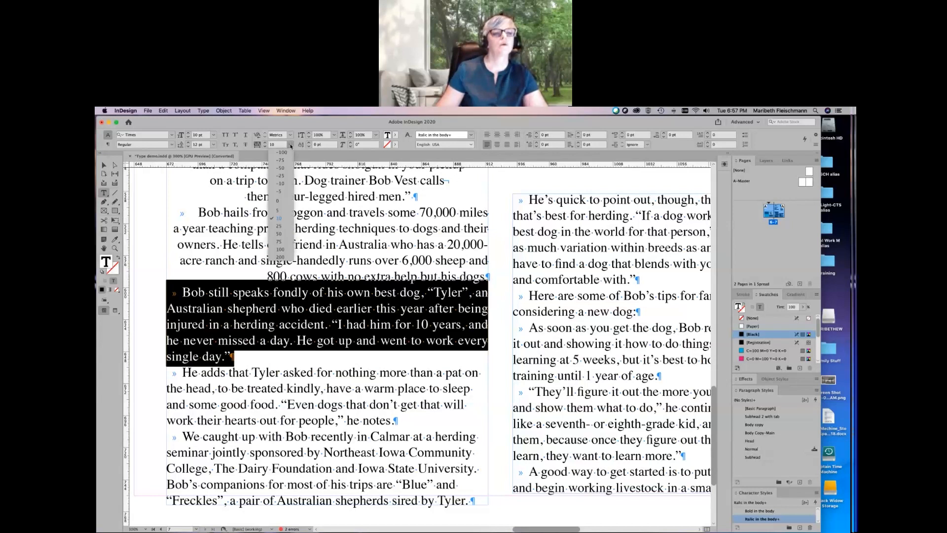
{"action": "left_click", "coordinate": [288, 184]}
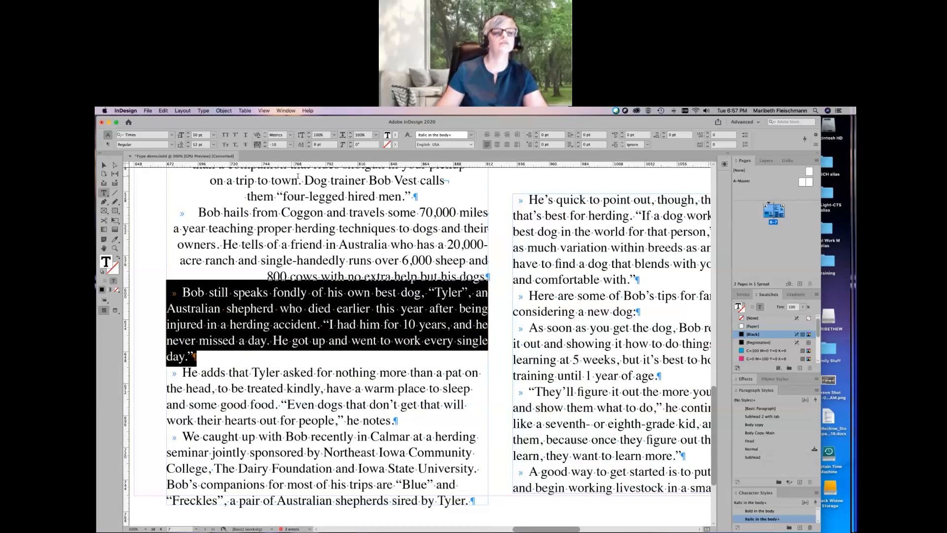
{"action": "left_click", "coordinate": [291, 145]}
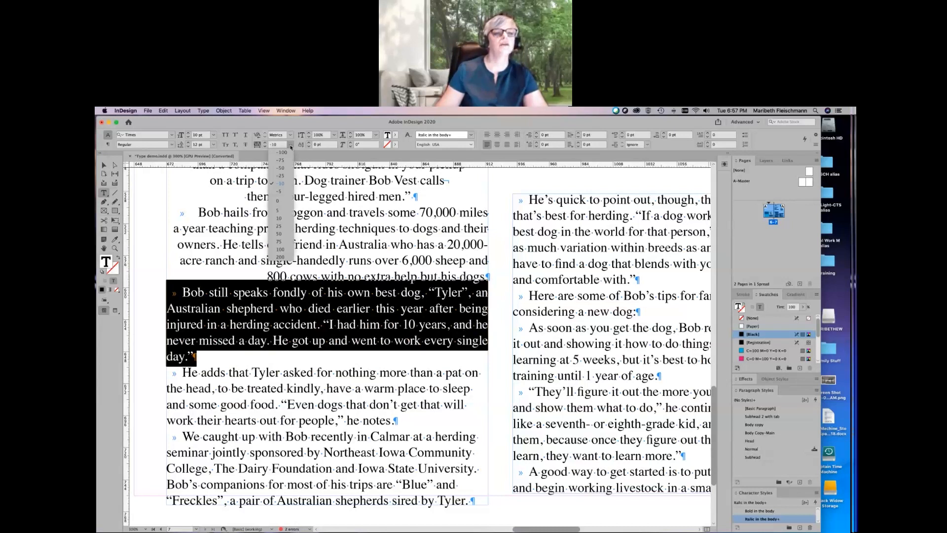
{"action": "left_click", "coordinate": [279, 175]}
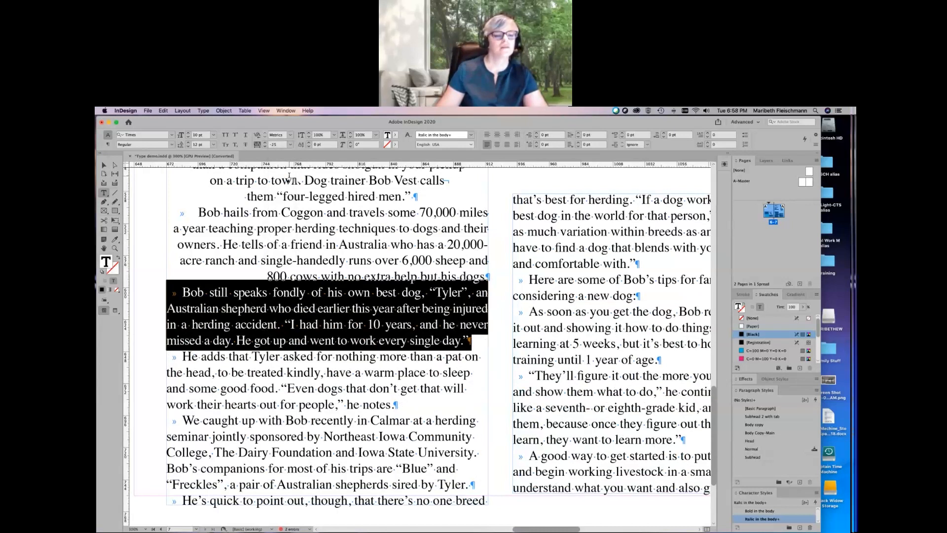
{"action": "left_click", "coordinate": [290, 146]}
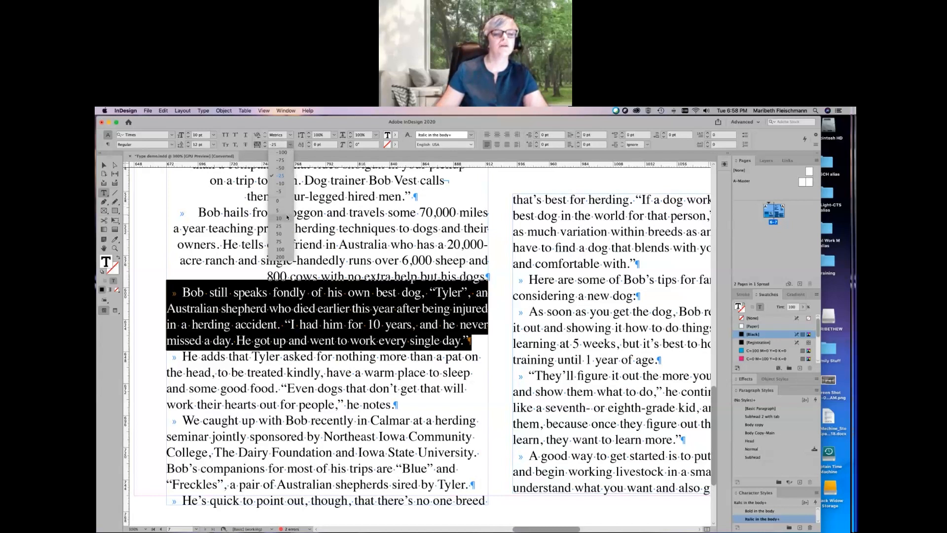
{"action": "left_click", "coordinate": [286, 219]}
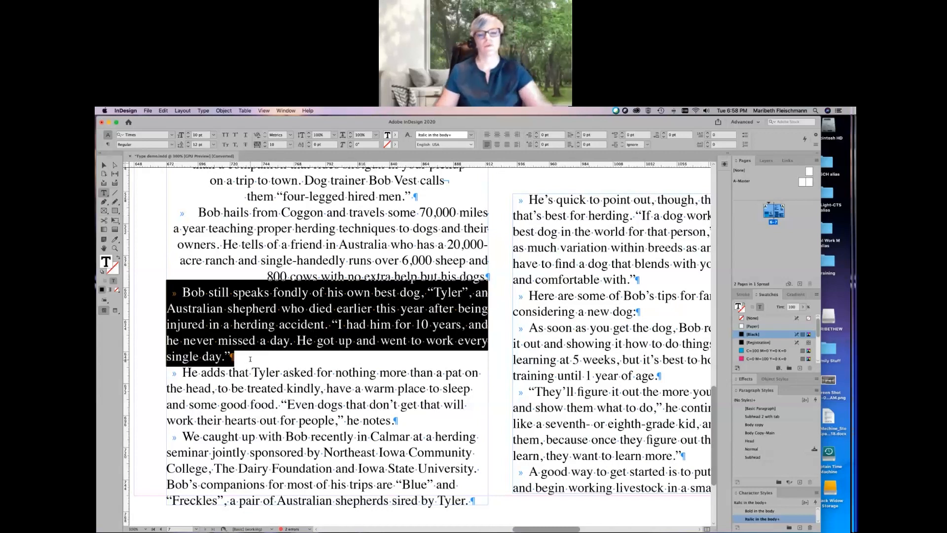
- Set the left indent of the paragraph starting "He adds that" to 24 pt
{"action": "left_click", "coordinate": [280, 372]}
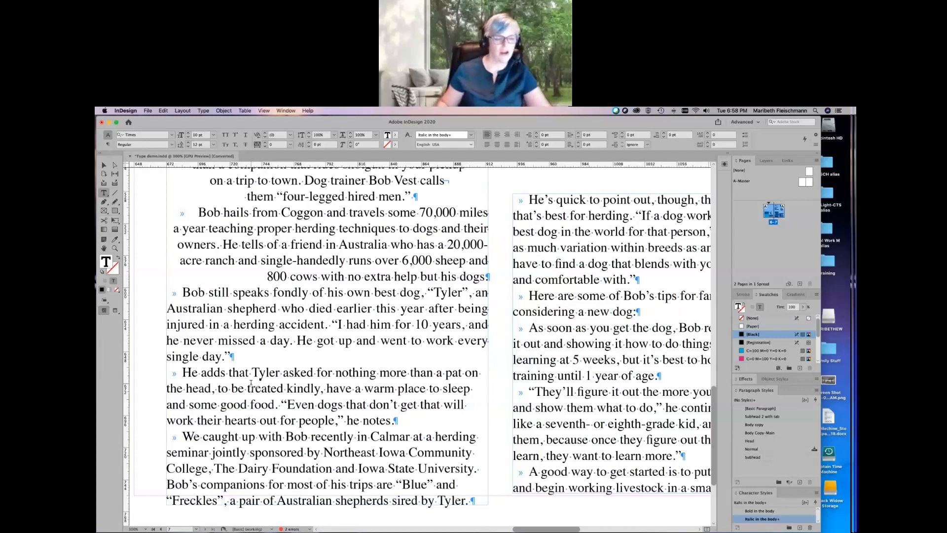
{"action": "left_click", "coordinate": [107, 146]}
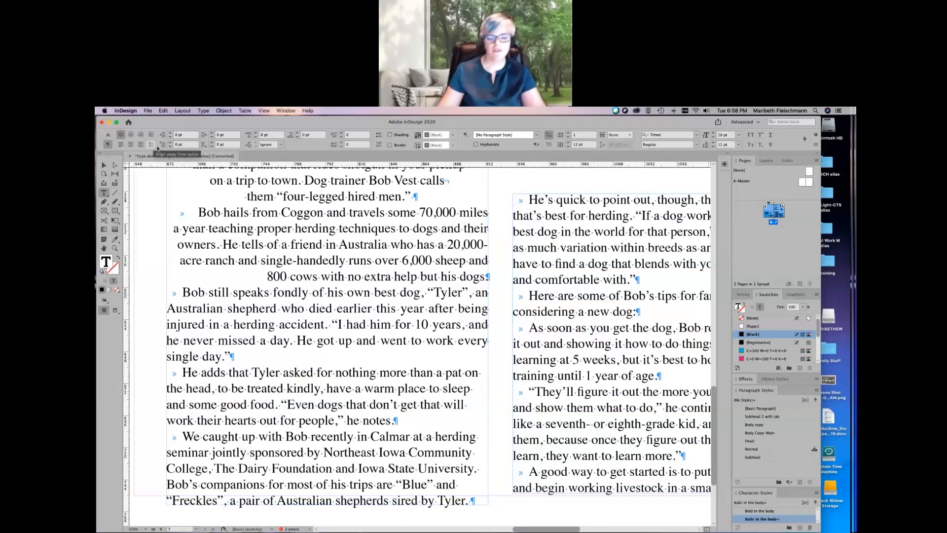
{"action": "scroll", "coordinate": [426, 334], "scroll_direction": "down", "scroll_amount": 2}
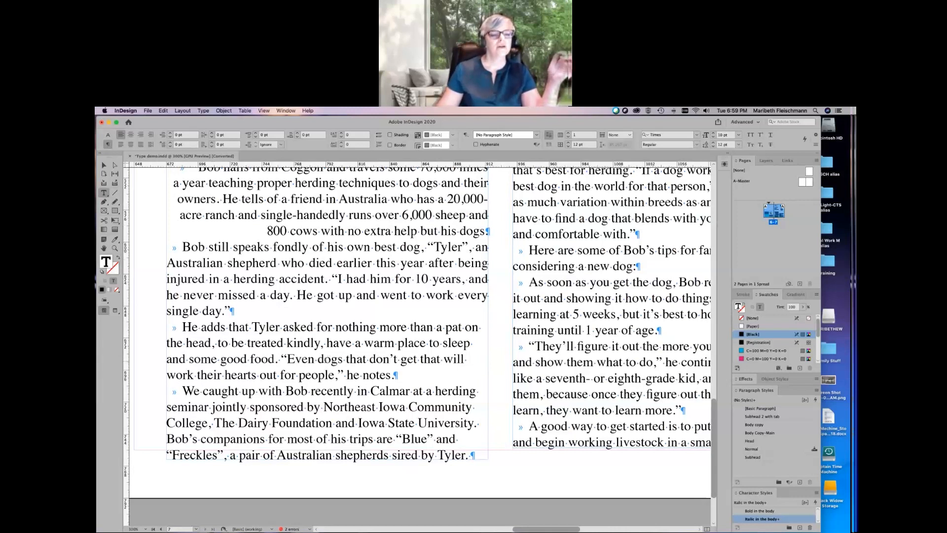
{"action": "left_click", "coordinate": [318, 358]}
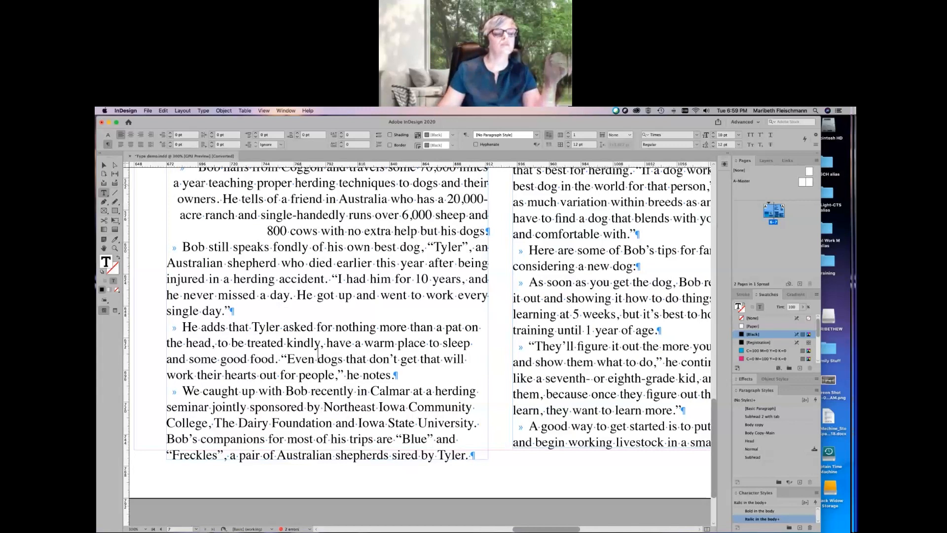
{"action": "left_click", "coordinate": [170, 133]}
{"action": "left_click", "coordinate": [170, 134]}
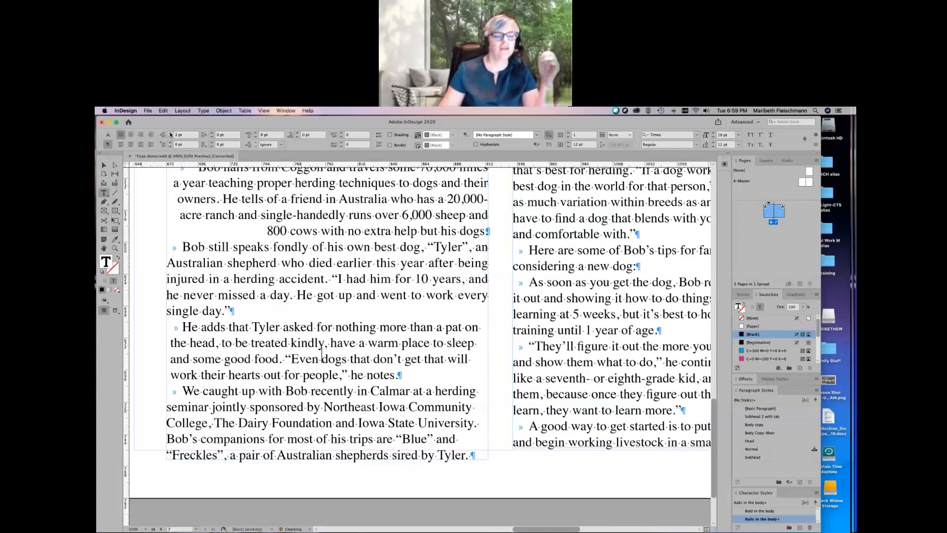
{"action": "left_click", "coordinate": [170, 134]}
{"action": "left_click", "coordinate": [170, 134]}
{"action": "left_click", "coordinate": [170, 133]}
{"action": "left_click", "coordinate": [170, 133]}
{"action": "left_click", "coordinate": [170, 133]}
{"action": "left_click", "coordinate": [170, 133]}
{"action": "left_click", "coordinate": [170, 133]}
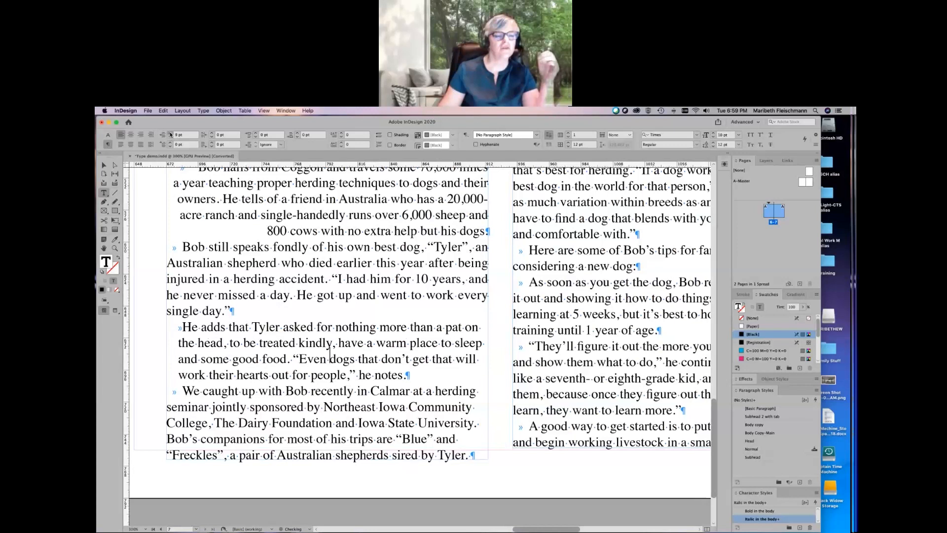
{"action": "left_click", "coordinate": [170, 133]}
{"action": "left_click", "coordinate": [170, 133]}
{"action": "left_click", "coordinate": [170, 133]}
{"action": "left_click", "coordinate": [171, 134]}
{"action": "left_click", "coordinate": [170, 133]}
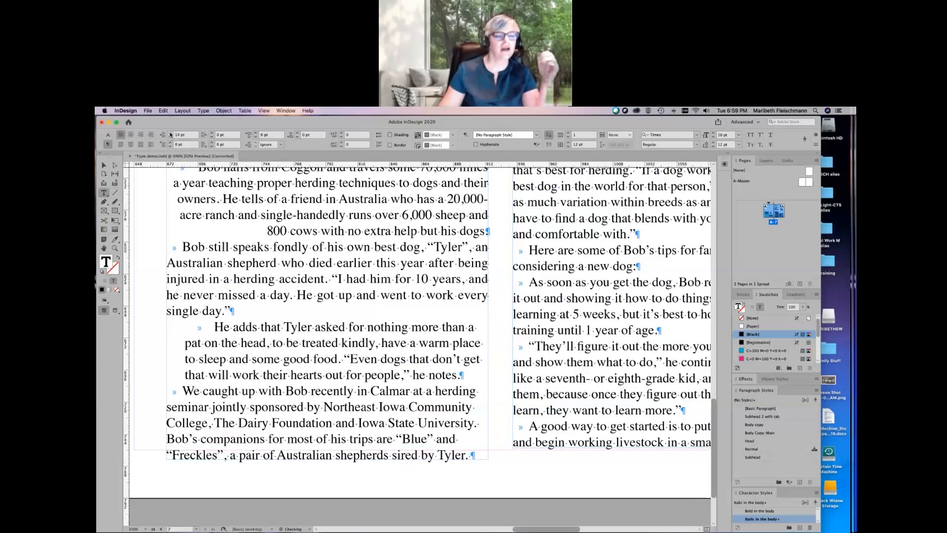
{"action": "left_click", "coordinate": [170, 133]}
{"action": "left_click", "coordinate": [171, 133]}
{"action": "left_click", "coordinate": [170, 133]}
{"action": "left_click", "coordinate": [170, 133]}
{"action": "left_click", "coordinate": [170, 133]}
{"action": "left_click", "coordinate": [170, 133]}
{"action": "left_click", "coordinate": [170, 133]}
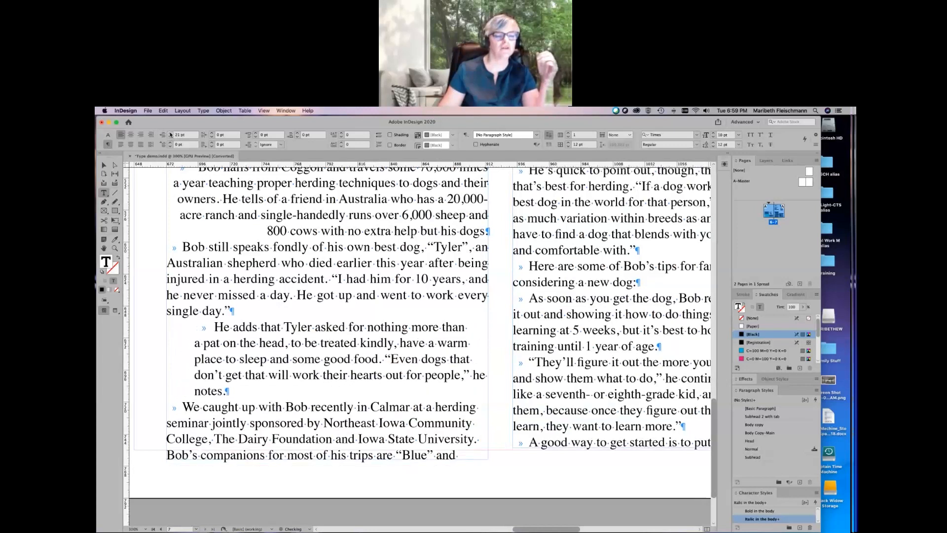
{"action": "left_click", "coordinate": [171, 133]}
{"action": "left_click", "coordinate": [170, 133]}
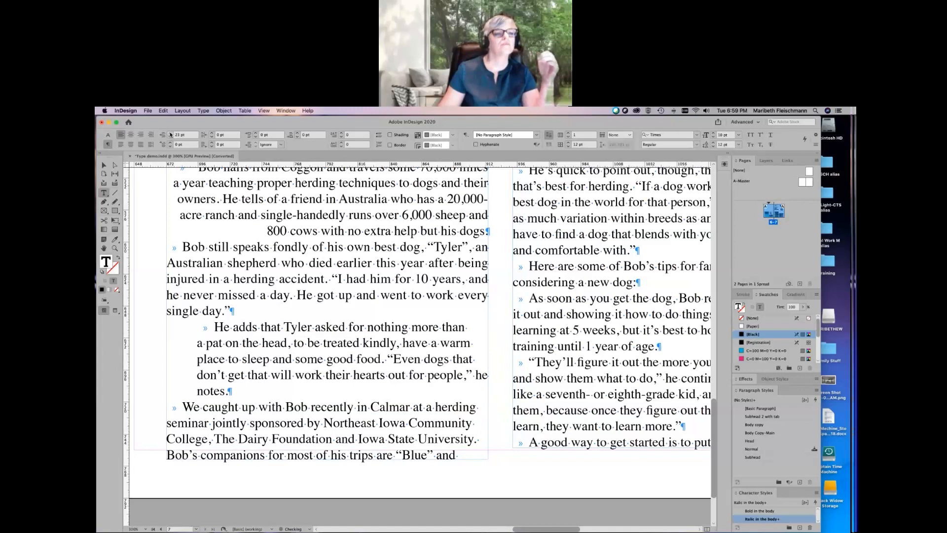
{"action": "left_click", "coordinate": [171, 133]}
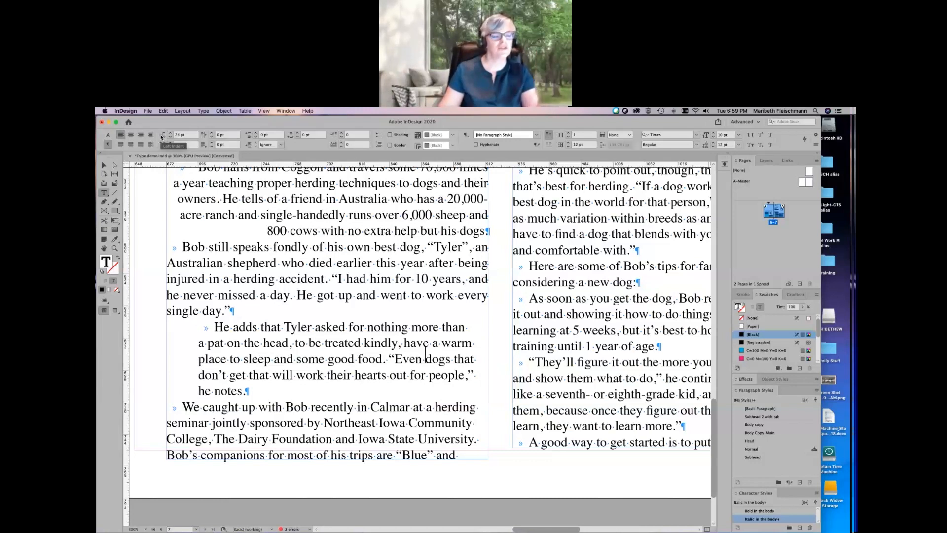
- Set the right indent of the paragraph starting "He adds that" to 24 pt
{"action": "left_click", "coordinate": [211, 134]}
{"action": "left_click", "coordinate": [211, 135]}
{"action": "left_click", "coordinate": [212, 135]}
{"action": "left_click", "coordinate": [212, 135]}
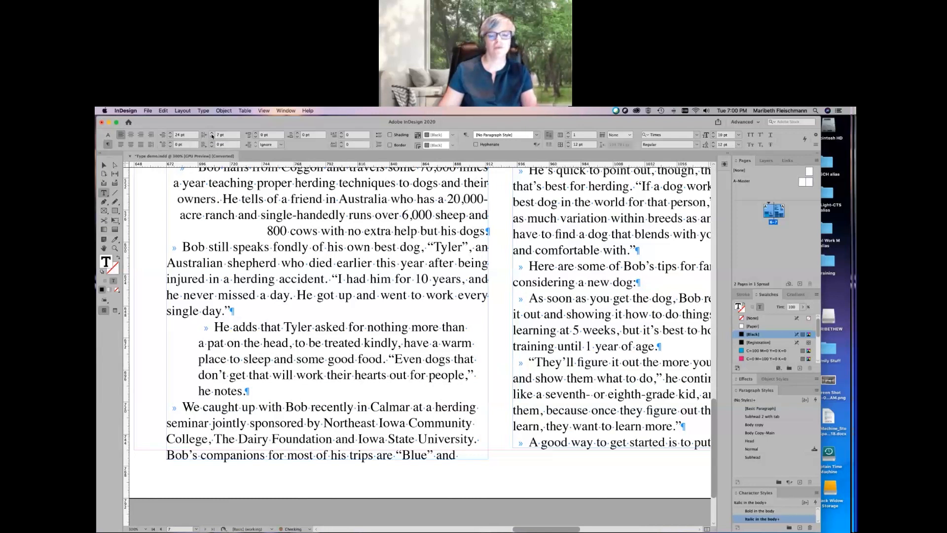
{"action": "left_click", "coordinate": [212, 135]}
{"action": "left_click", "coordinate": [212, 135]}
{"action": "left_click", "coordinate": [212, 135]}
{"action": "left_click", "coordinate": [212, 135]}
{"action": "left_click", "coordinate": [212, 135]}
{"action": "left_click", "coordinate": [212, 134]}
{"action": "left_click", "coordinate": [212, 135]}
{"action": "left_click", "coordinate": [211, 135]}
{"action": "left_click", "coordinate": [211, 135]}
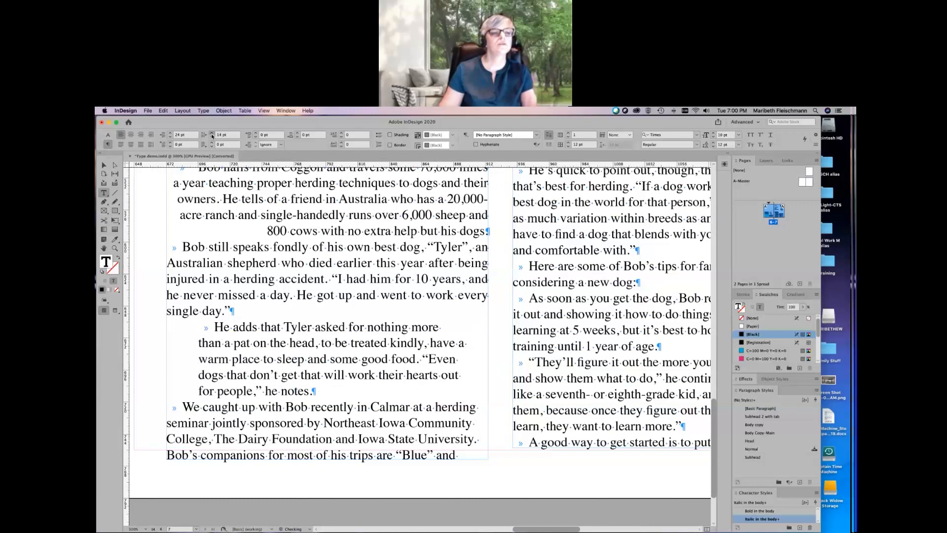
{"action": "left_click", "coordinate": [212, 134]}
{"action": "left_click", "coordinate": [211, 135]}
{"action": "left_click", "coordinate": [211, 134]}
{"action": "left_click", "coordinate": [212, 135]}
{"action": "left_click", "coordinate": [212, 134]}
{"action": "left_click", "coordinate": [211, 135]}
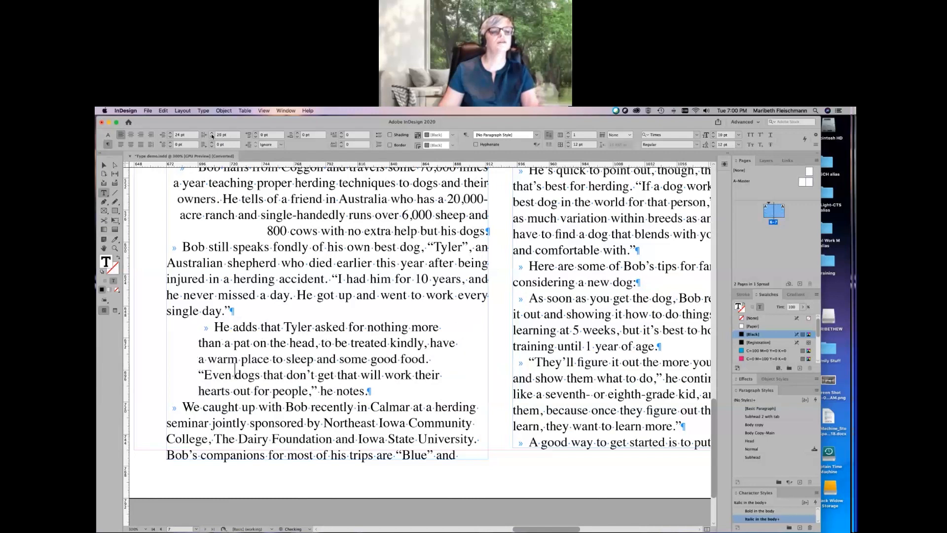
{"action": "left_click", "coordinate": [211, 134]}
{"action": "left_click", "coordinate": [212, 134]}
{"action": "left_click", "coordinate": [212, 135]}
{"action": "left_click", "coordinate": [211, 134]}
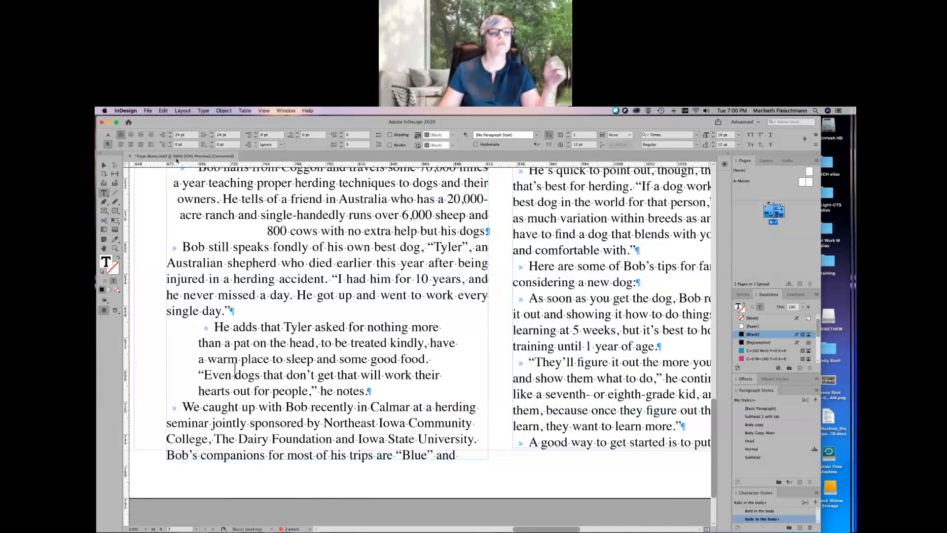
- Delete the tab character at the start of the paragraph beginning "We caught up with Bob"
{"action": "left_click", "coordinate": [297, 423]}
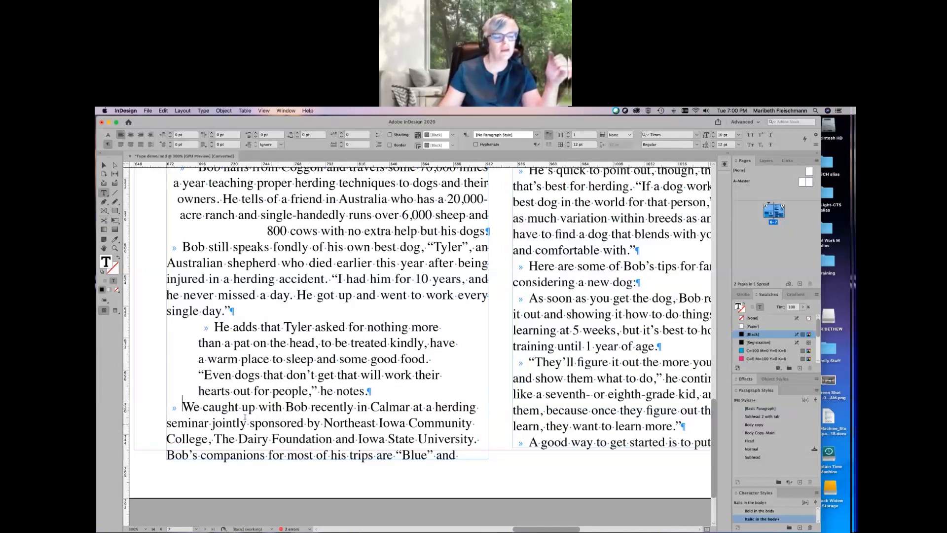
{"action": "left_click", "coordinate": [186, 406]}
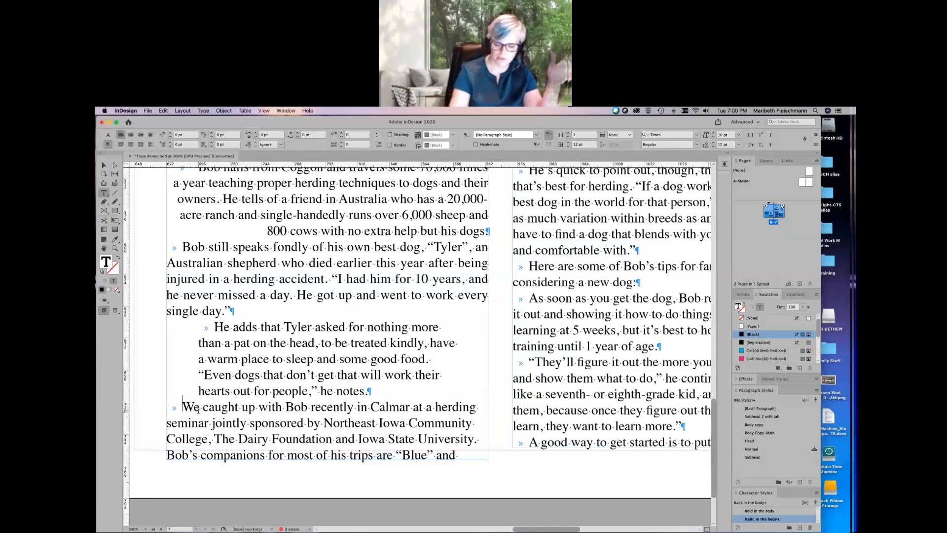
{"action": "key", "text": "BackSpace"}
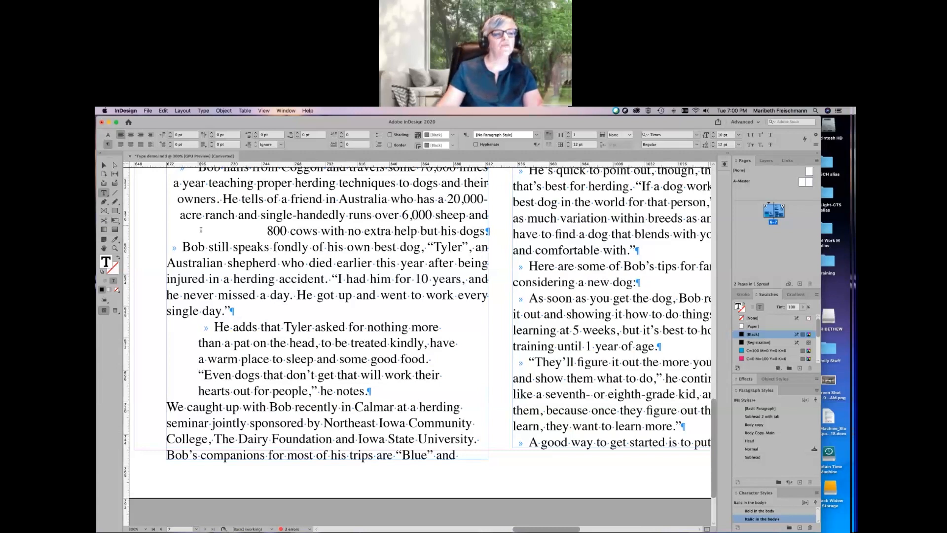
- Set the first-line left indent of the paragraph starting "We caught up with Bob" to 12 pt
{"action": "left_click", "coordinate": [170, 143]}
{"action": "left_click", "coordinate": [171, 142]}
{"action": "left_click", "coordinate": [170, 142]}
{"action": "left_click", "coordinate": [170, 143]}
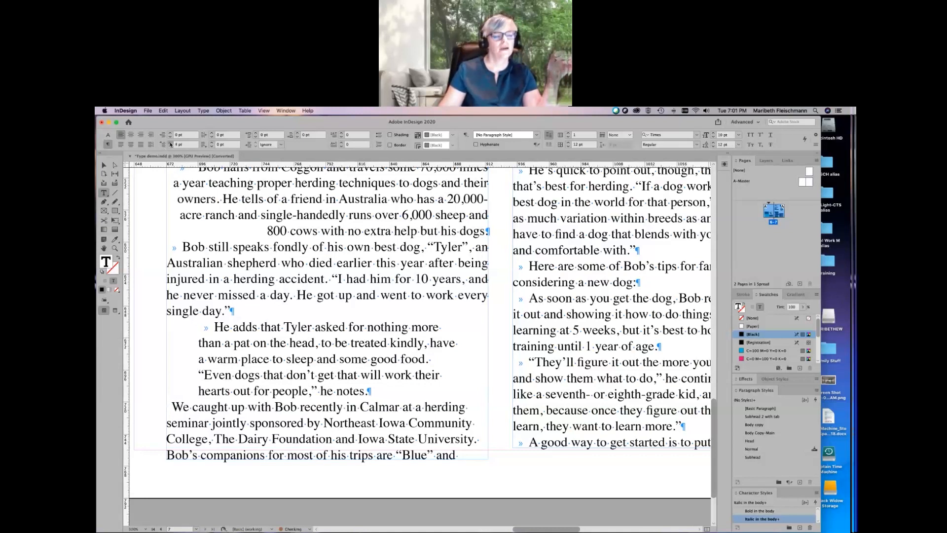
{"action": "left_click", "coordinate": [171, 142]}
{"action": "left_click", "coordinate": [171, 143]}
{"action": "left_click", "coordinate": [170, 143]}
{"action": "left_click", "coordinate": [170, 142]}
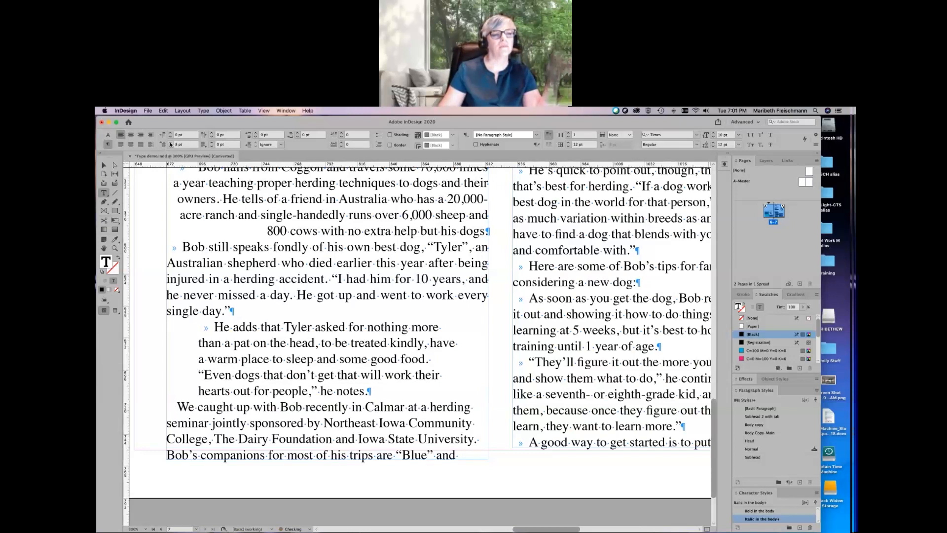
{"action": "left_click", "coordinate": [170, 142]}
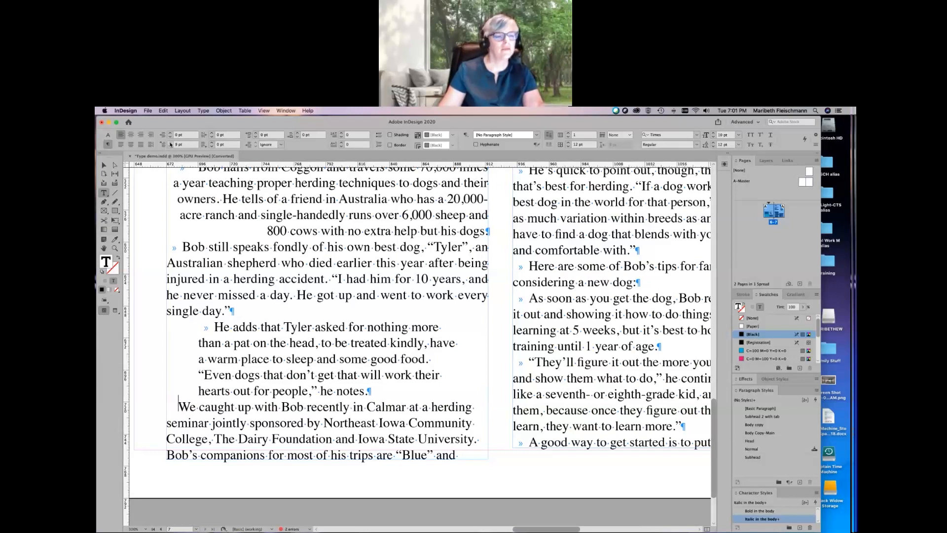
{"action": "left_click", "coordinate": [170, 143]}
{"action": "left_click", "coordinate": [170, 143]}
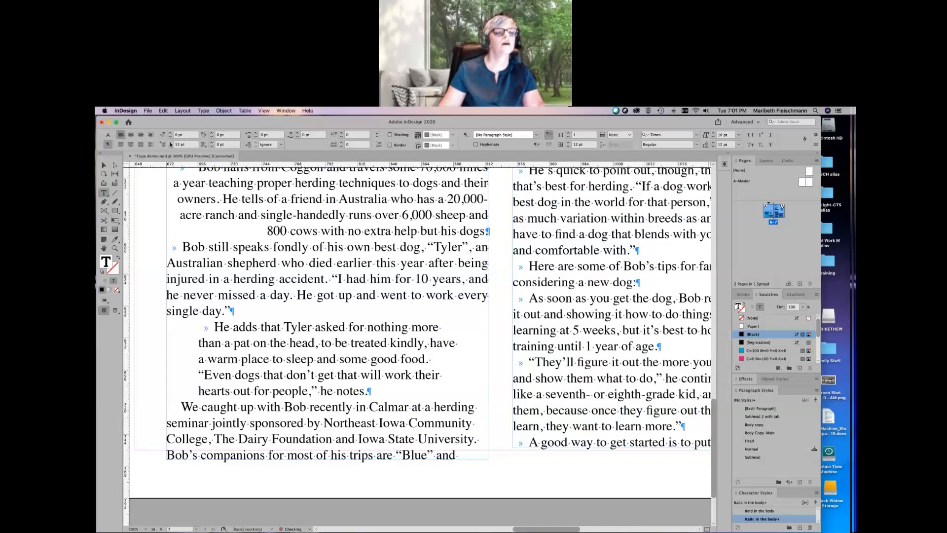
{"action": "left_click", "coordinate": [170, 143]}
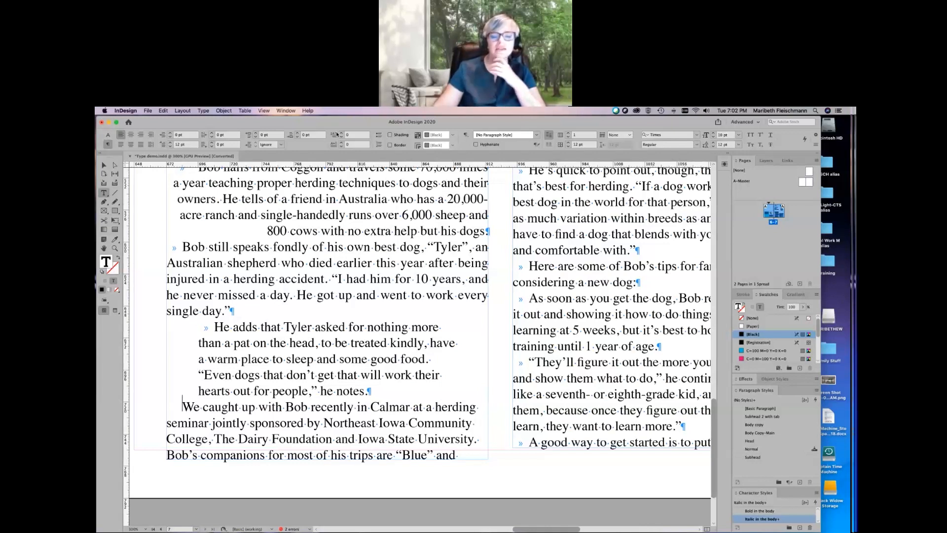
- Try a last-line right indent of 11 pt on the paragraph starting "We caught up with Bob"
{"action": "scroll", "coordinate": [500, 297], "scroll_direction": "up", "scroll_amount": 5}
{"action": "scroll", "coordinate": [499, 298], "scroll_direction": "right", "scroll_amount": 7}
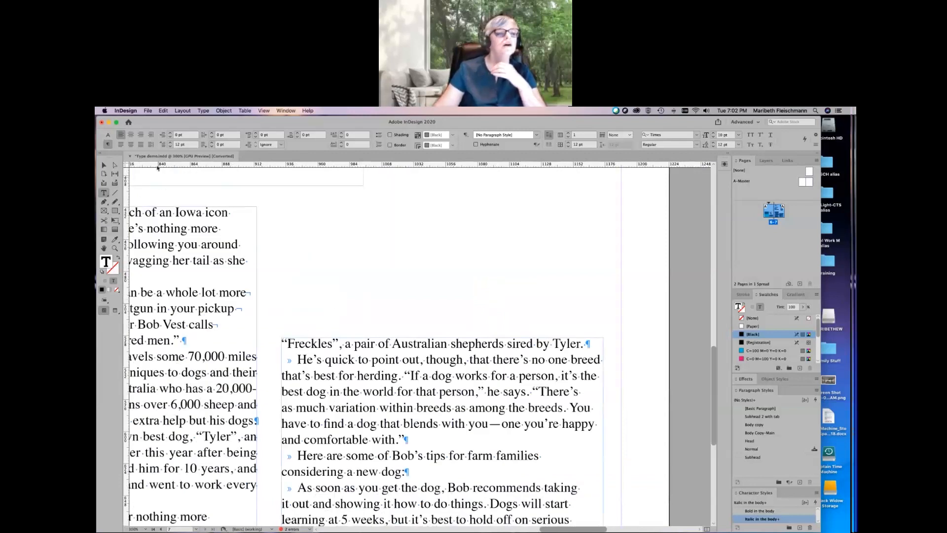
{"action": "left_click", "coordinate": [212, 143]}
{"action": "left_click", "coordinate": [212, 143]}
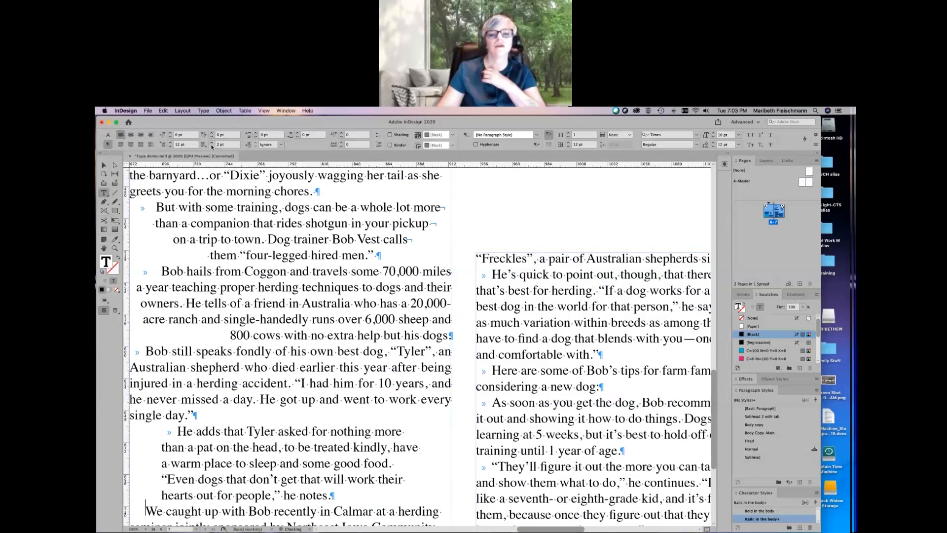
{"action": "left_click", "coordinate": [212, 143]}
{"action": "left_click", "coordinate": [212, 143]}
{"action": "left_click", "coordinate": [212, 143]}
{"action": "left_click", "coordinate": [212, 143]}
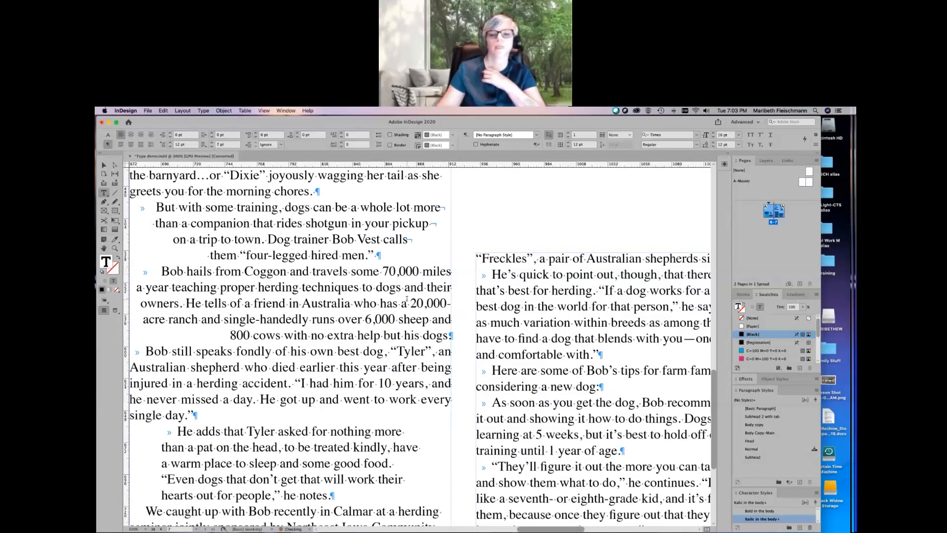
{"action": "scroll", "coordinate": [407, 298], "scroll_direction": "right", "scroll_amount": 5}
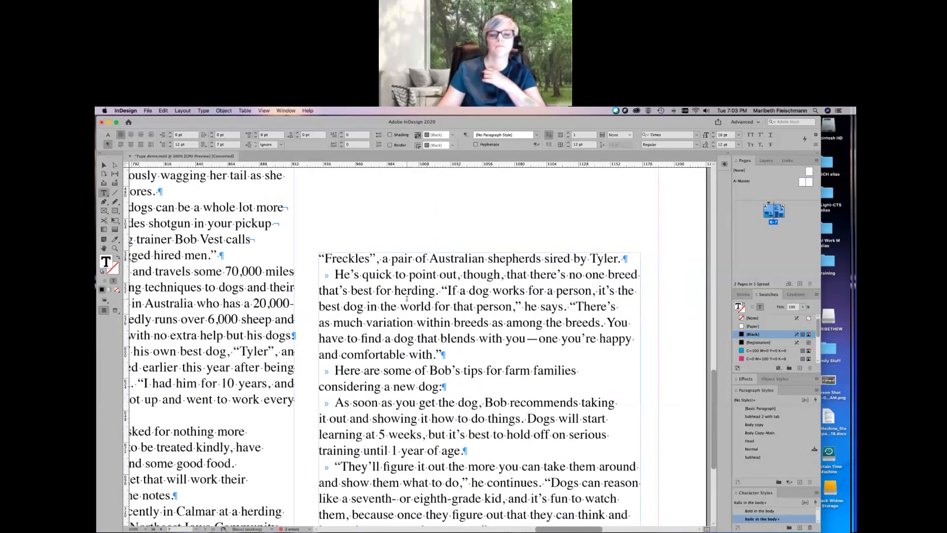
{"action": "left_click", "coordinate": [212, 143]}
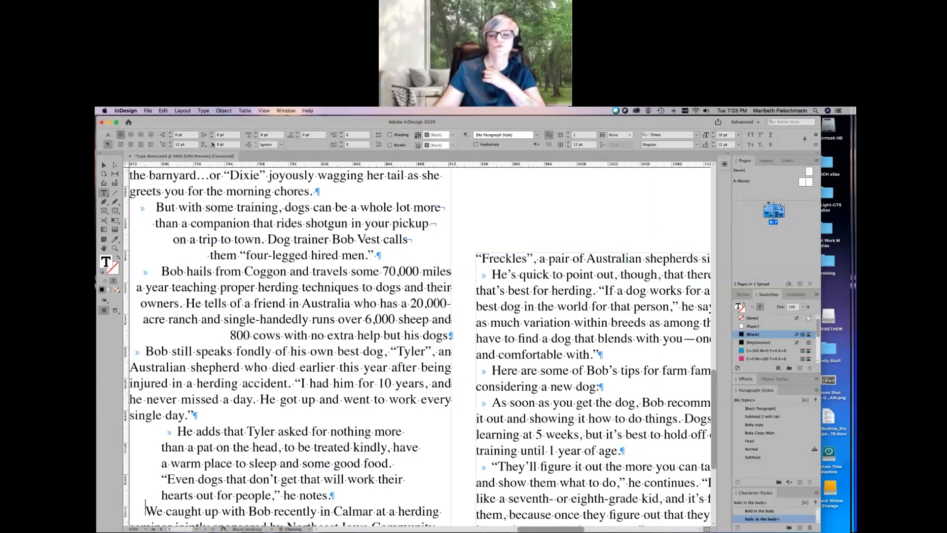
{"action": "left_click", "coordinate": [212, 143]}
{"action": "left_click", "coordinate": [212, 144]}
- Select the whole "We caught up with Bob" paragraph across both columns and return its last-line right indent to 0 pt
{"action": "scroll", "coordinate": [375, 402], "scroll_direction": "down", "scroll_amount": 5}
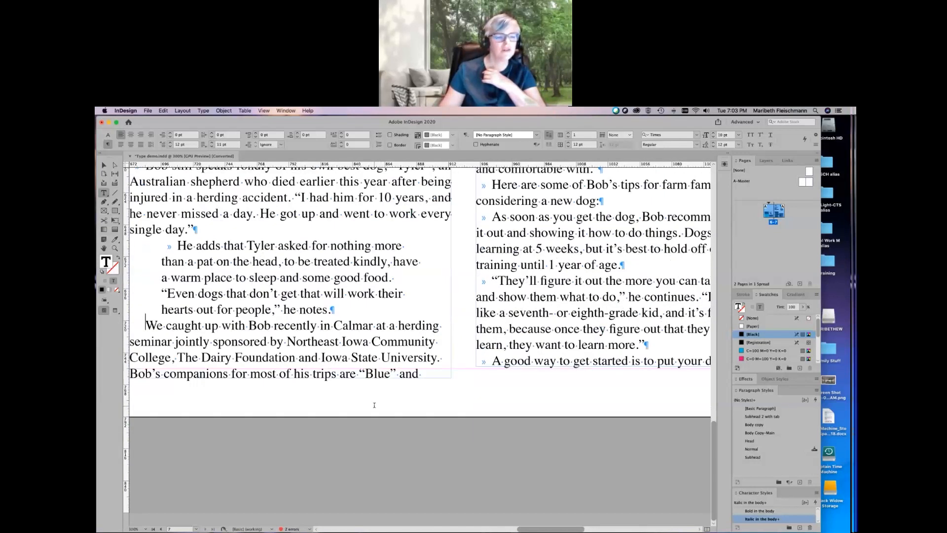
{"action": "double_click", "coordinate": [309, 349]}
{"action": "triple_click", "coordinate": [321, 370]}
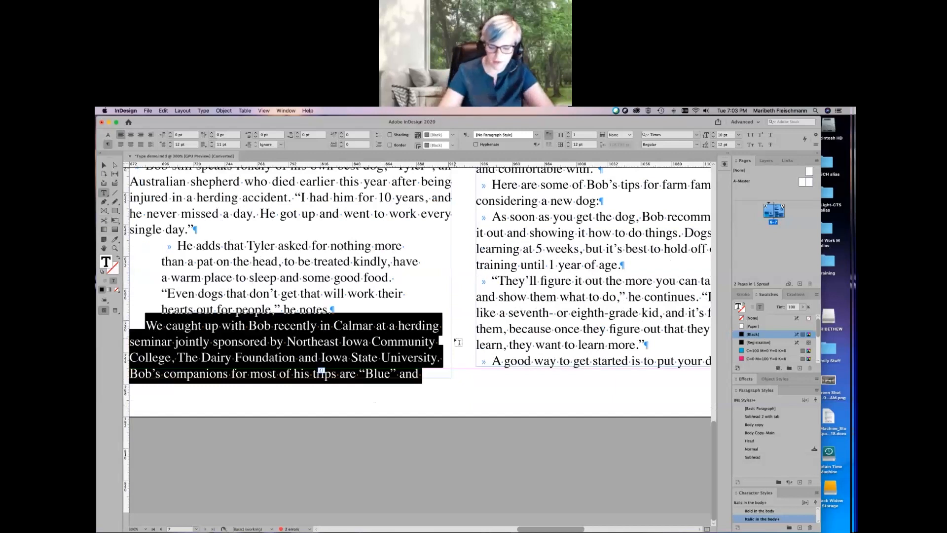
{"action": "key", "text": "super+minus"}
{"action": "key", "text": "super+minus"}
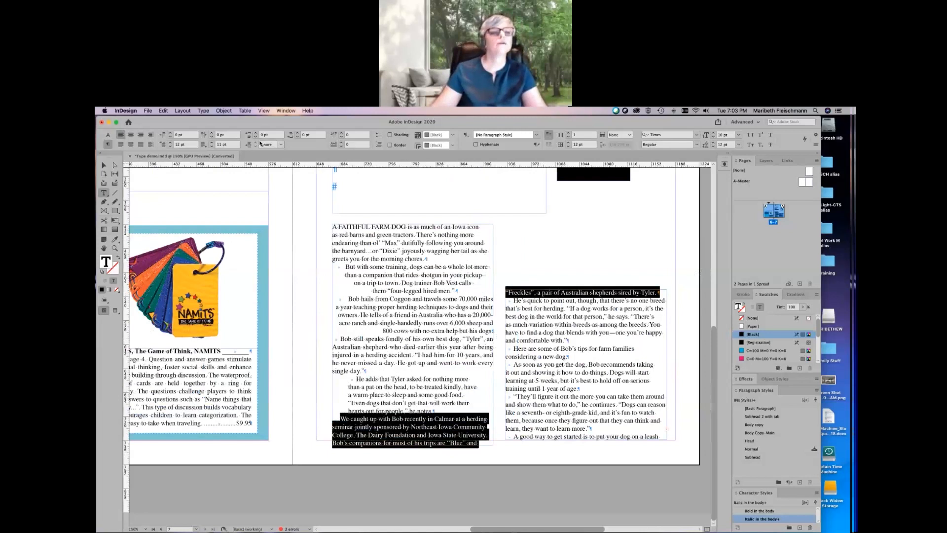
{"action": "left_click", "coordinate": [211, 146]}
{"action": "left_click", "coordinate": [211, 147]}
{"action": "left_click", "coordinate": [211, 146]}
{"action": "left_click", "coordinate": [212, 146]}
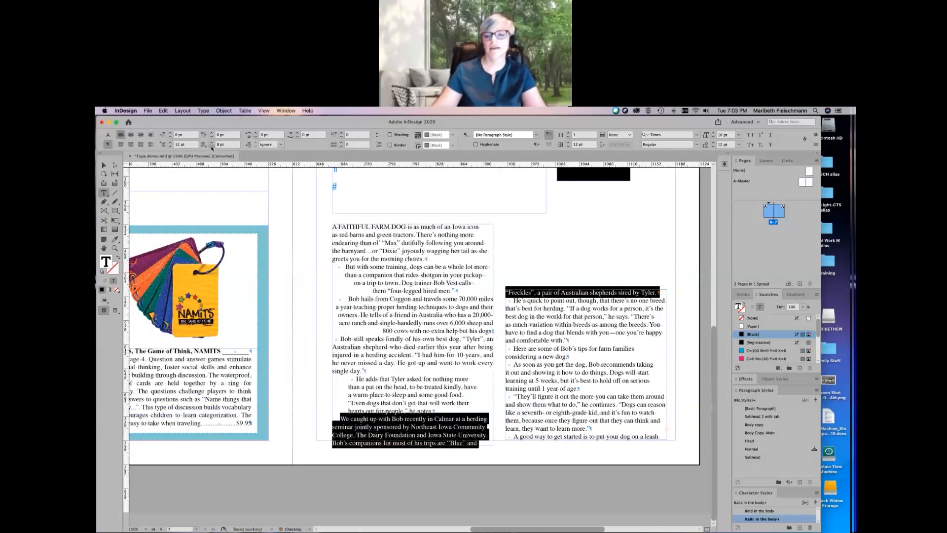
{"action": "left_click", "coordinate": [212, 146]}
{"action": "left_click", "coordinate": [211, 146]}
{"action": "left_click", "coordinate": [211, 147]}
{"action": "left_click", "coordinate": [211, 147]}
{"action": "left_click", "coordinate": [211, 147]}
{"action": "left_click", "coordinate": [212, 146]}
{"action": "left_click", "coordinate": [212, 146]}
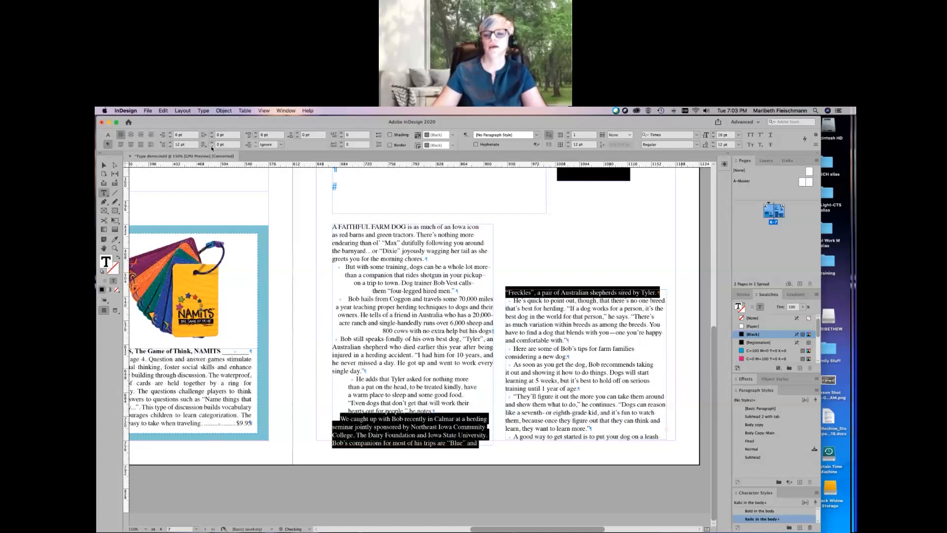
{"action": "left_click", "coordinate": [212, 147]}
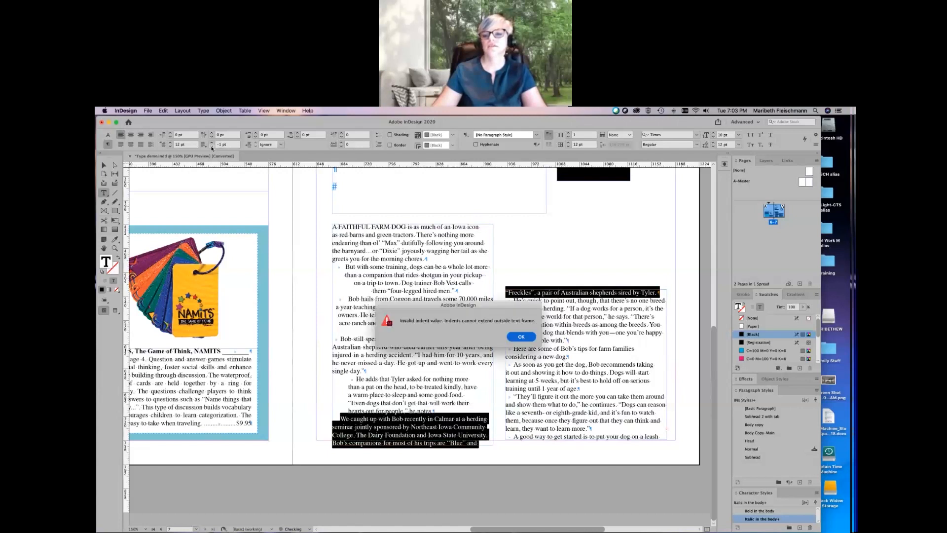
{"action": "left_click", "coordinate": [523, 339]}
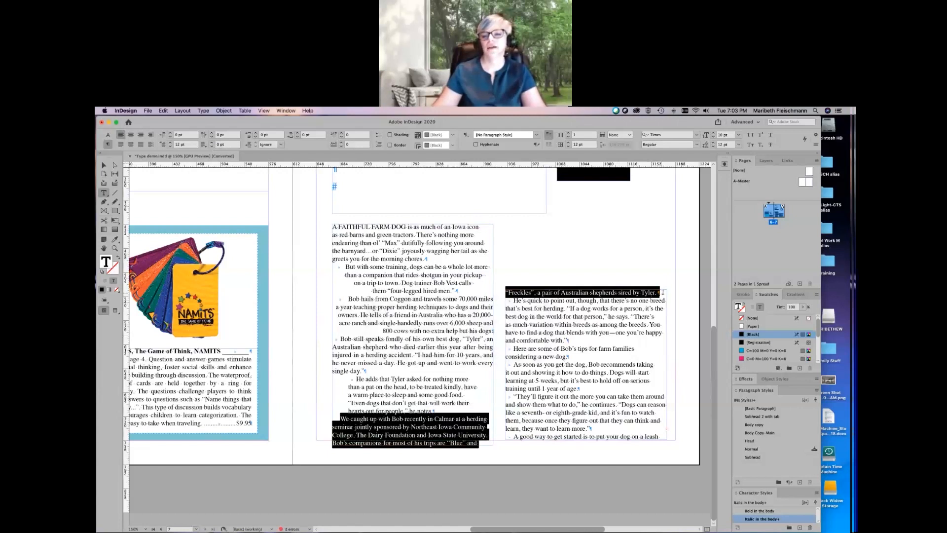